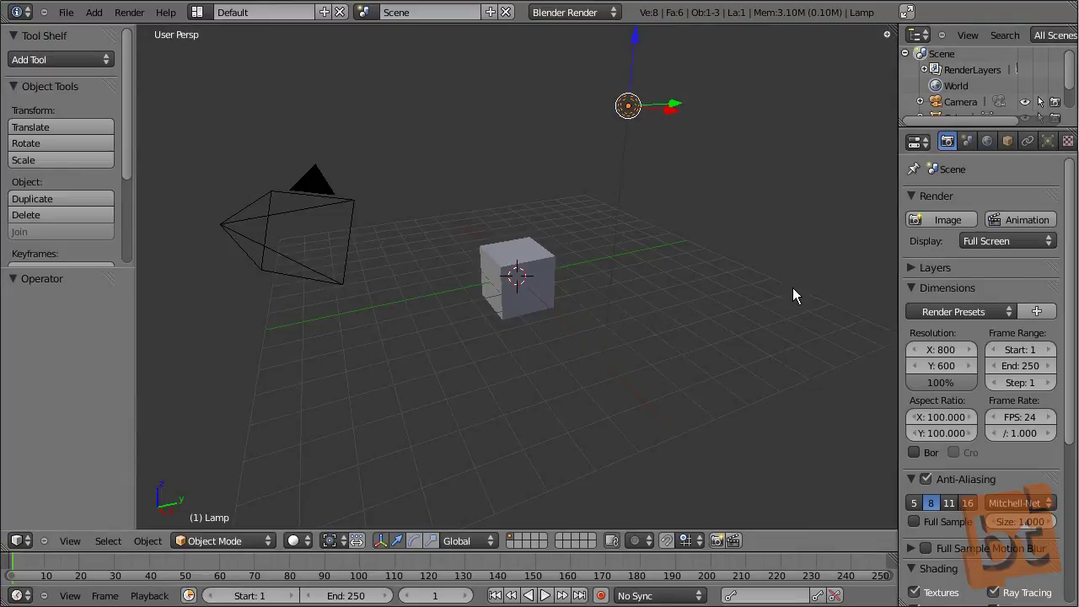
# Orbit the 3D view to examine the cube, lamp, camera and grid from several angles
pyautogui.moveTo(790, 273); pyautogui.dragTo(683, 280, button='middle')
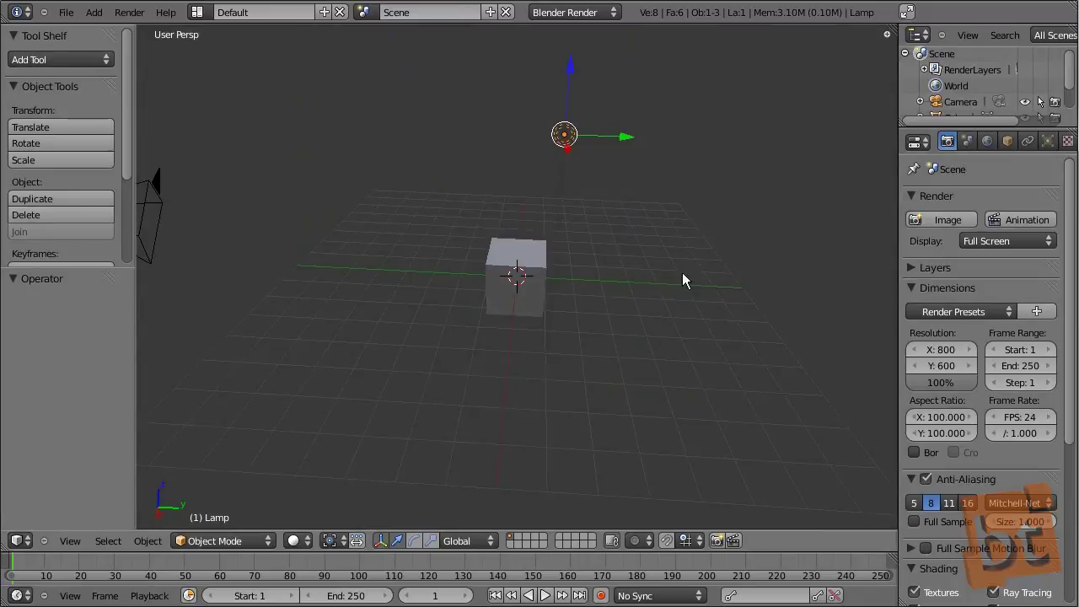
pyautogui.moveTo(749, 256); pyautogui.dragTo(540, 213, button='middle')
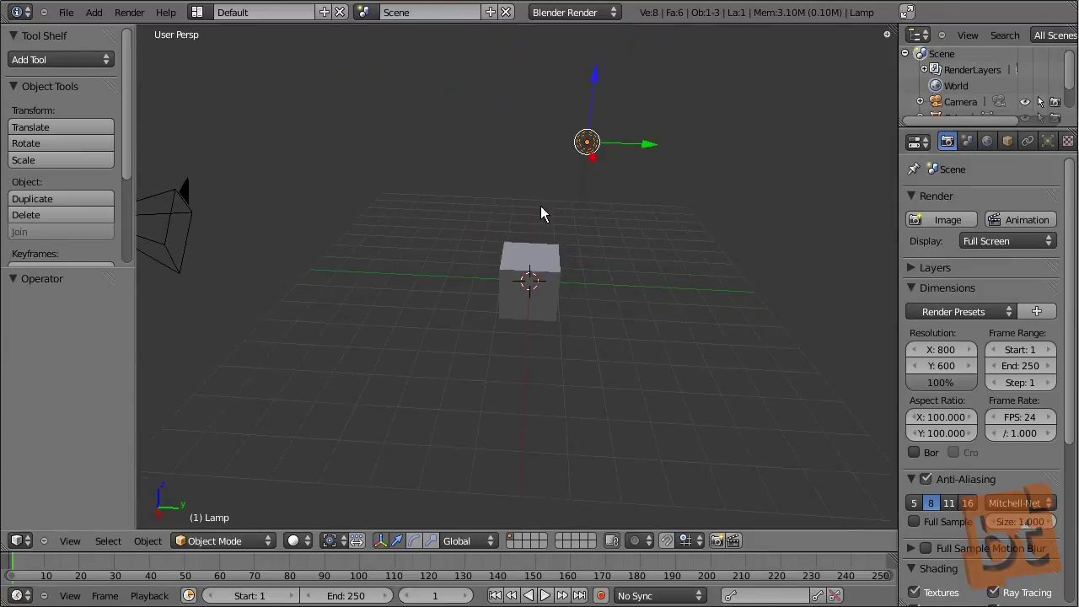
pyautogui.moveTo(548, 165); pyautogui.dragTo(759, 354, button='middle')
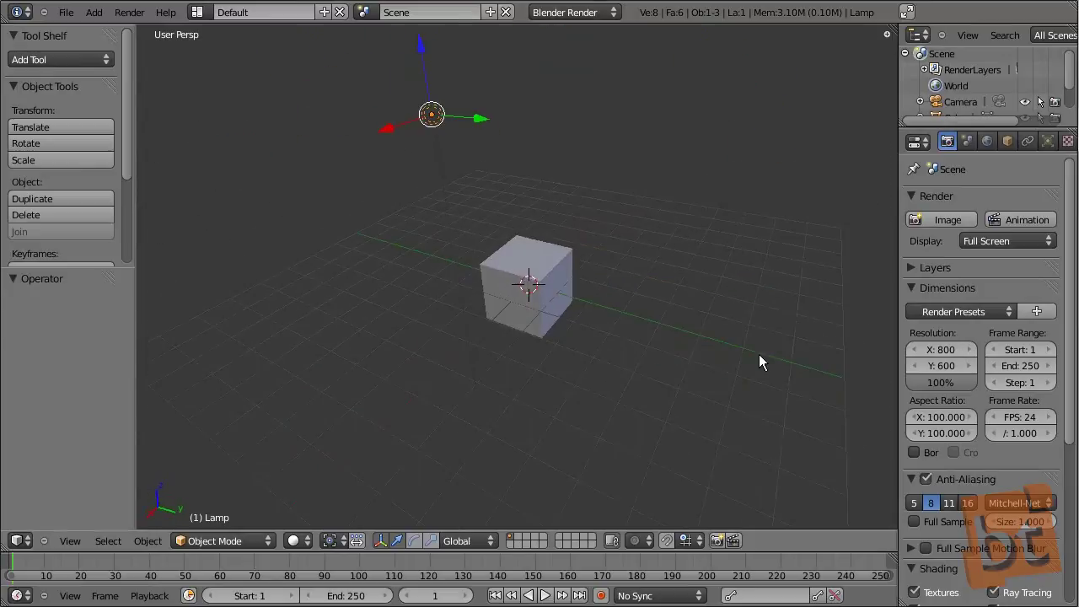
pyautogui.moveTo(450, 367); pyautogui.dragTo(530, 297, button='middle')
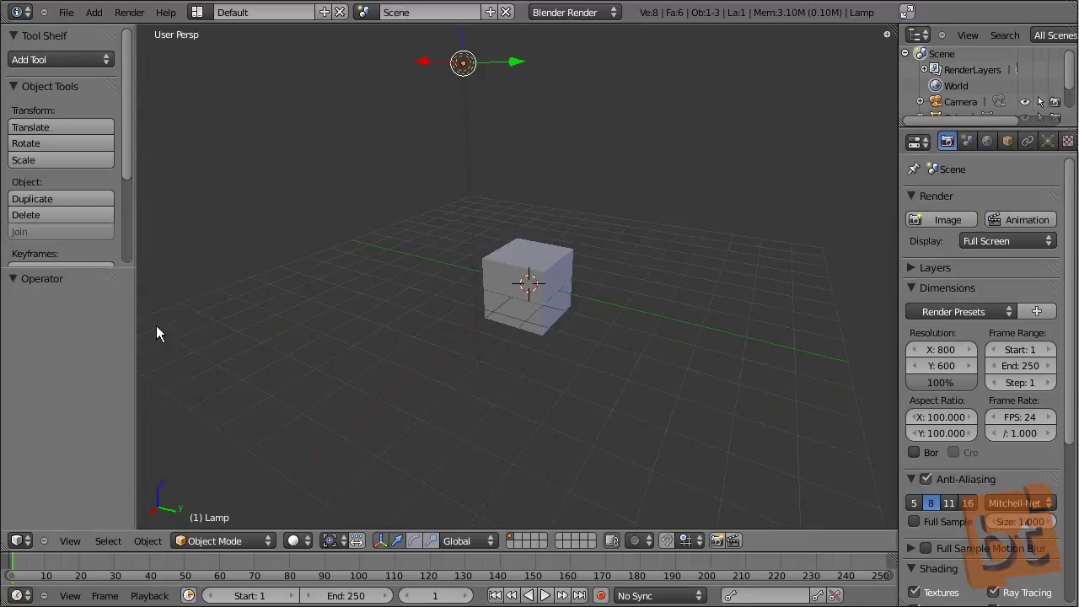
pyautogui.moveTo(174, 355); pyautogui.dragTo(168, 287, button='middle')
pyautogui.moveTo(176, 167); pyautogui.dragTo(194, 308, button='middle')
pyautogui.moveTo(700, 436); pyautogui.dragTo(759, 269, button='middle')
pyautogui.moveTo(529, 271); pyautogui.dragTo(673, 108, button='middle')
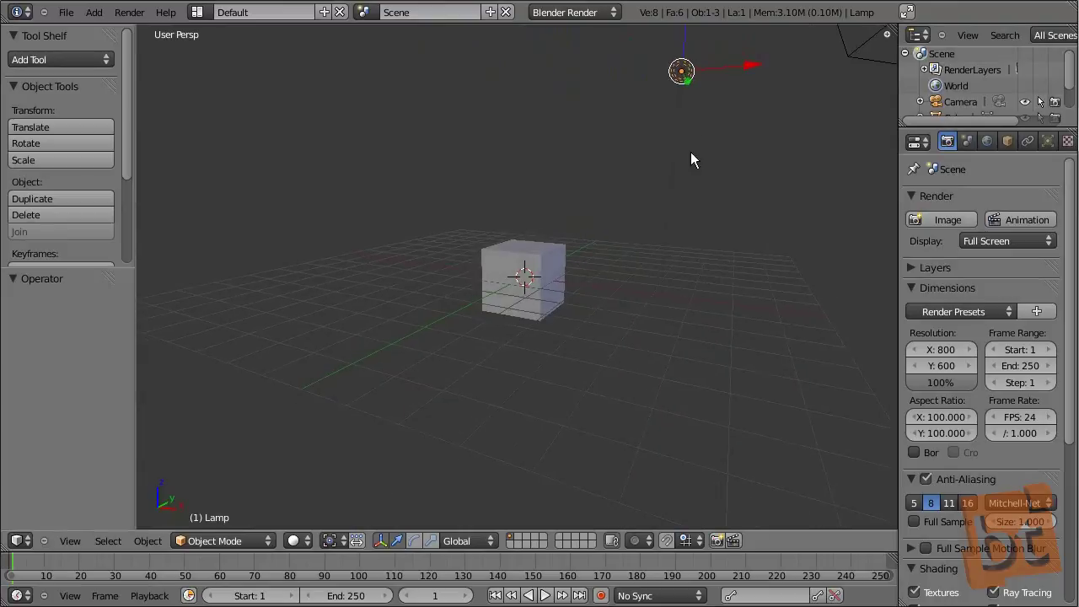
pyautogui.moveTo(706, 346); pyautogui.dragTo(405, 363, button='middle')
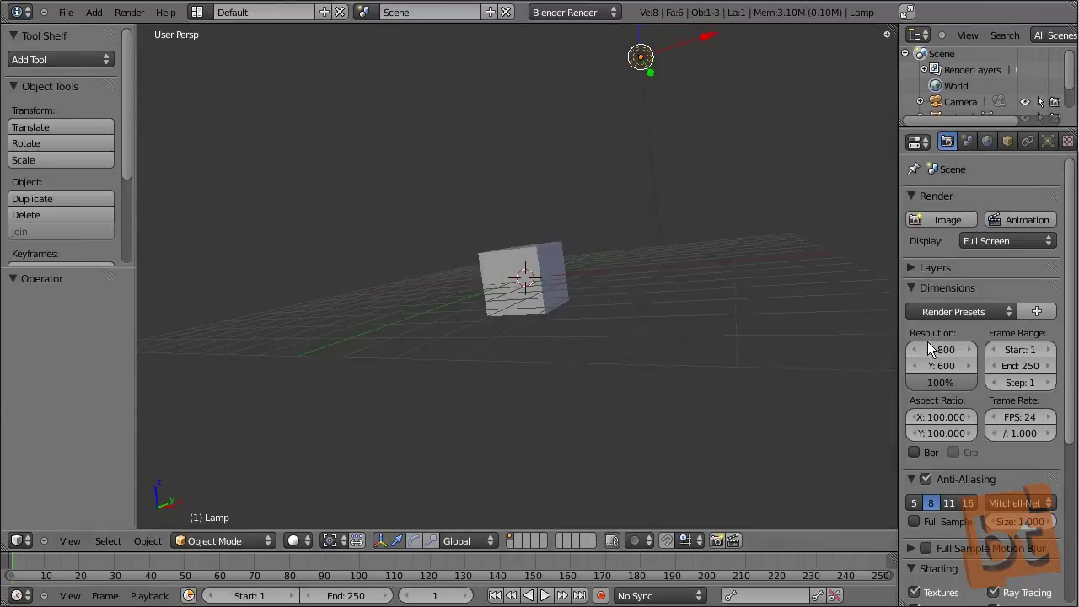
pyautogui.moveTo(885, 324); pyautogui.dragTo(839, 304, button='middle')
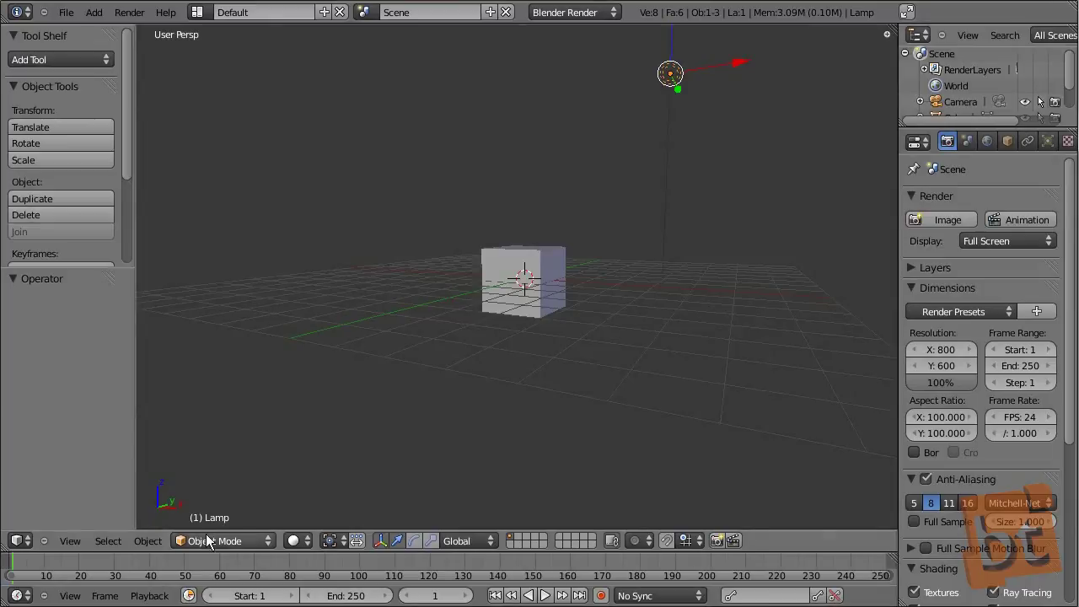
# Switch the main area to the UV/Image Editor, look at its empty grid, and return the area to the 3D View
pyautogui.click(19, 541)
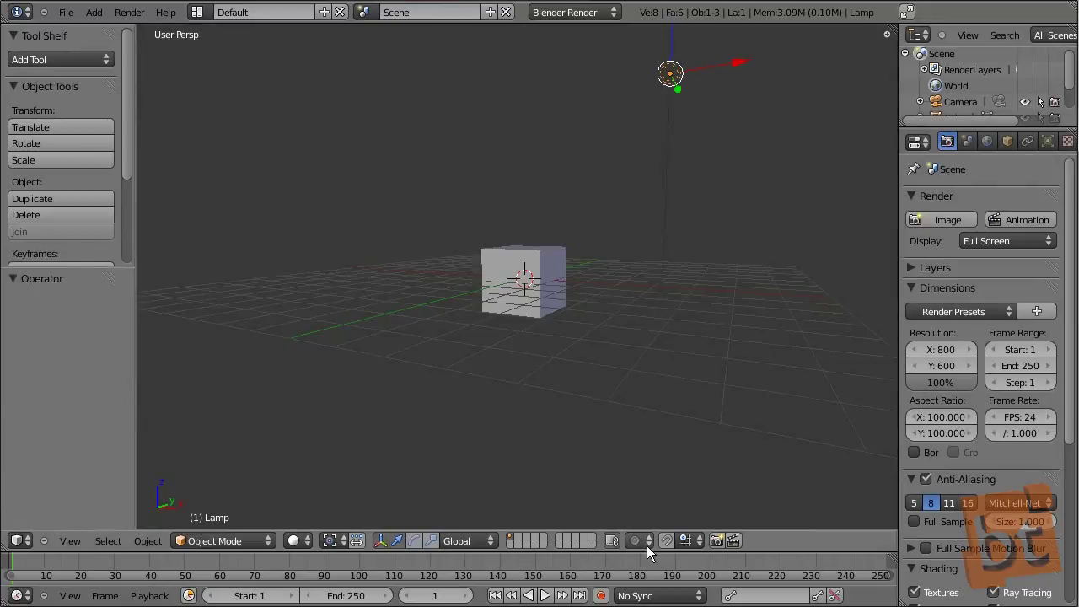
pyautogui.click(17, 547)
pyautogui.click(15, 549)
pyautogui.click(18, 541)
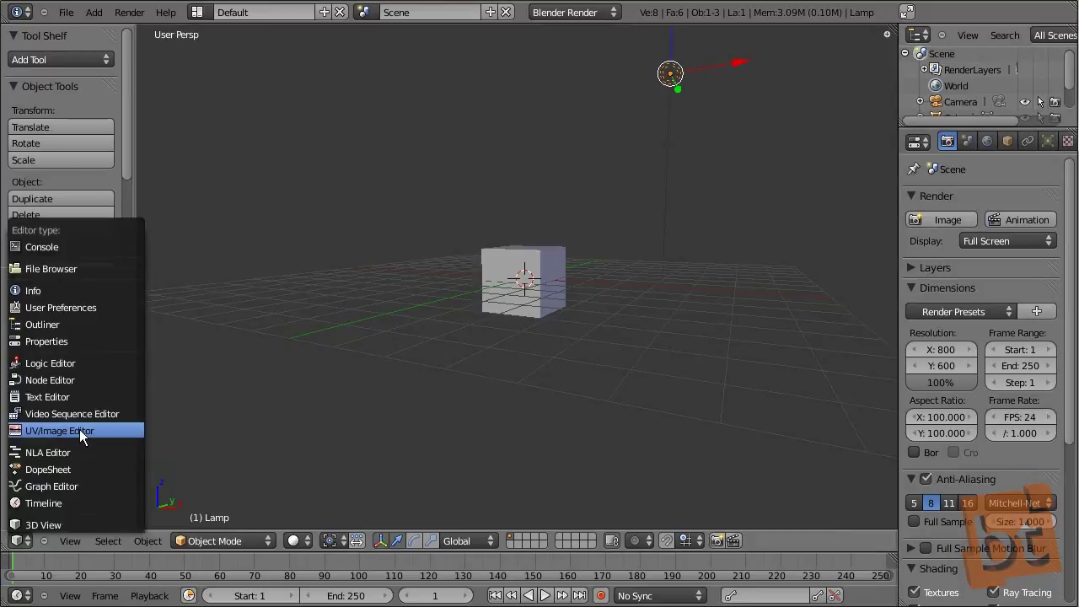
pyautogui.click(57, 431)
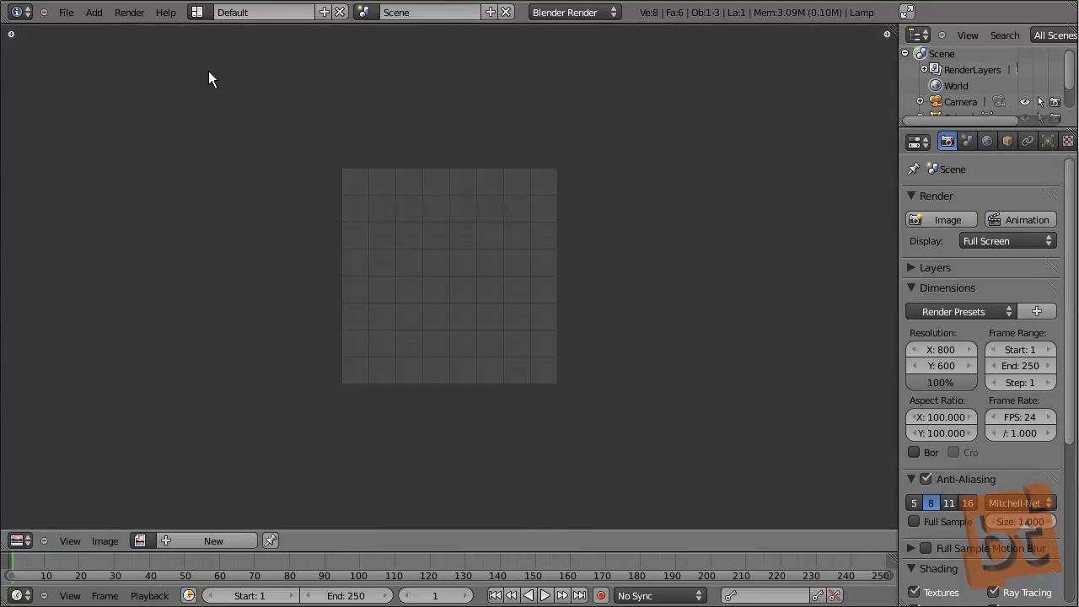
pyautogui.scroll(3, 447, 199)
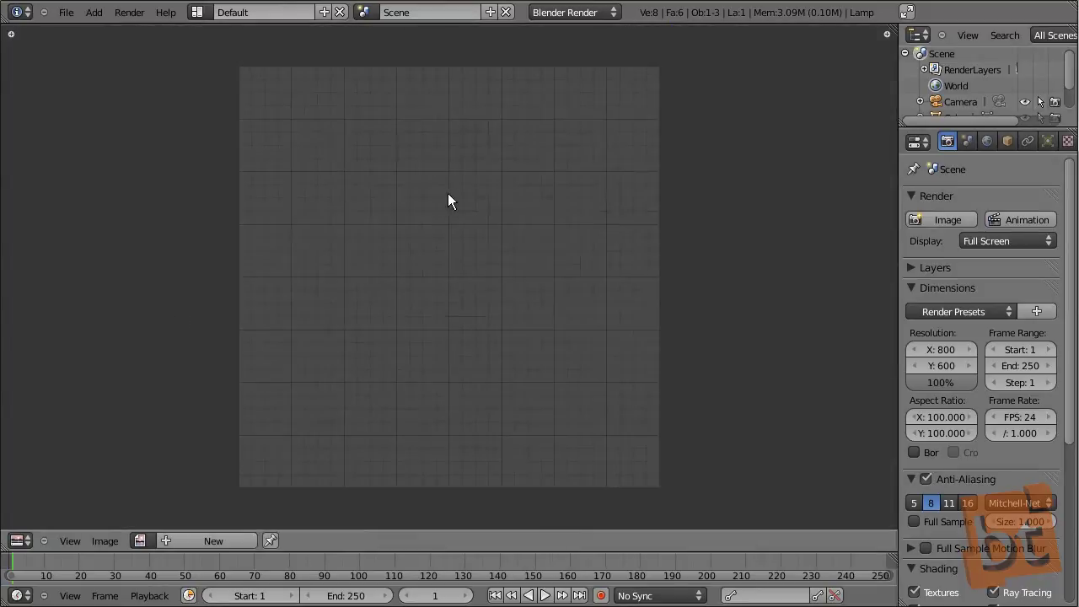
pyautogui.click(18, 539)
pyautogui.click(25, 522)
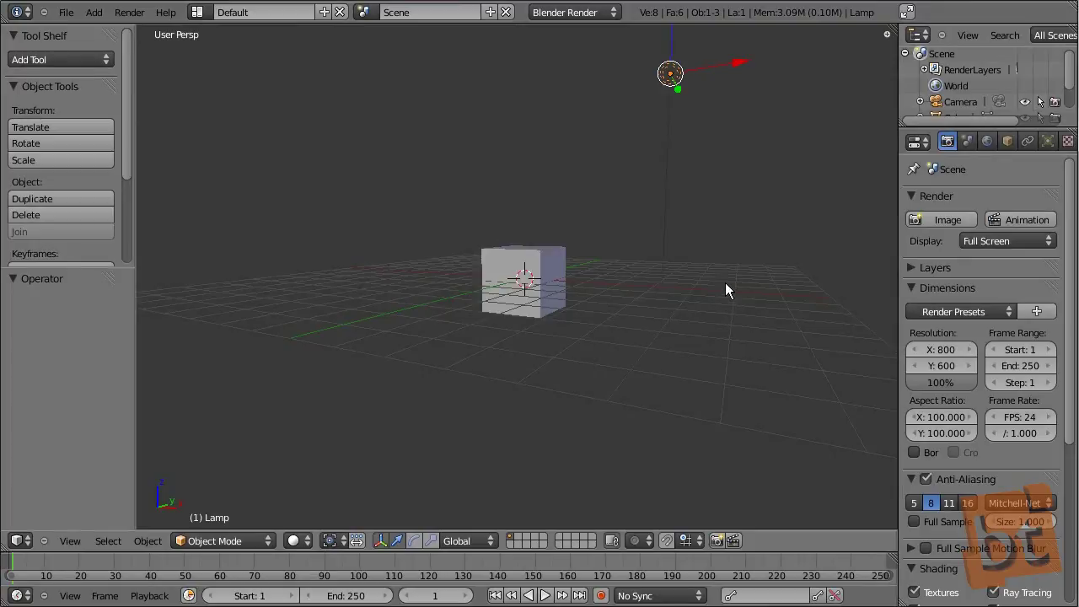
# Maximize the 3D View to full window and restore the previous layout, repeating the toggle several times
pyautogui.hotkey('ctrl', 'Up')
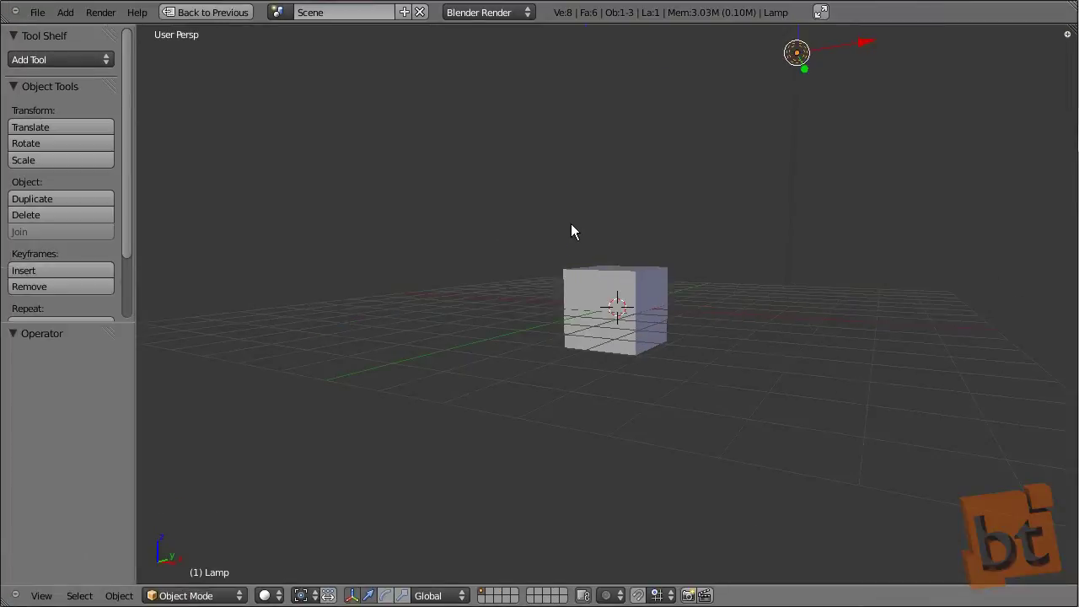
pyautogui.hotkey('ctrl', 'Up')
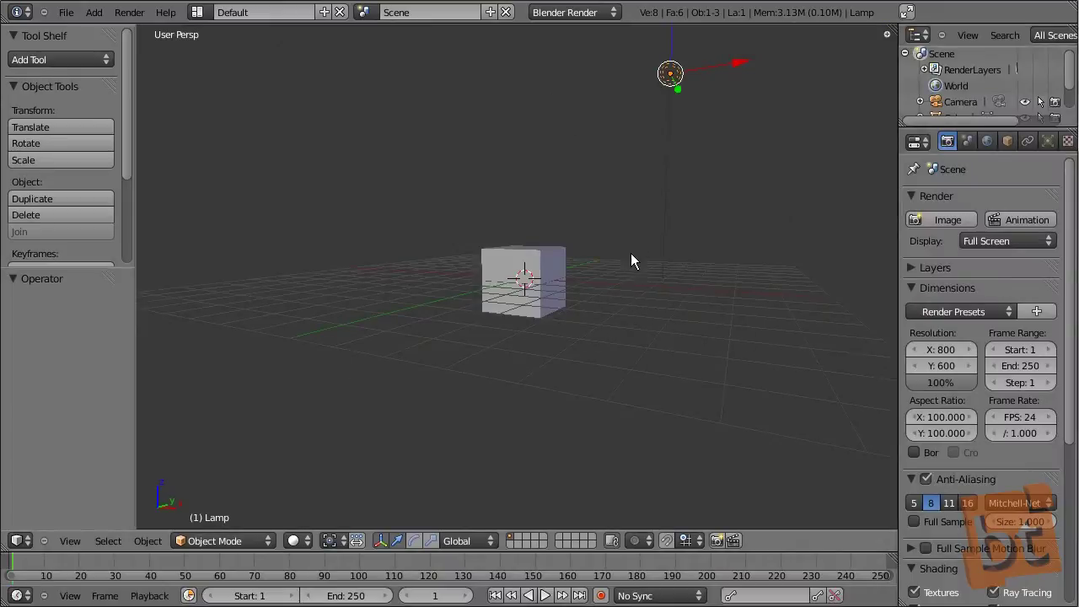
pyautogui.hotkey('ctrl', 'Up')
pyautogui.hotkey('ctrl', 'Up')
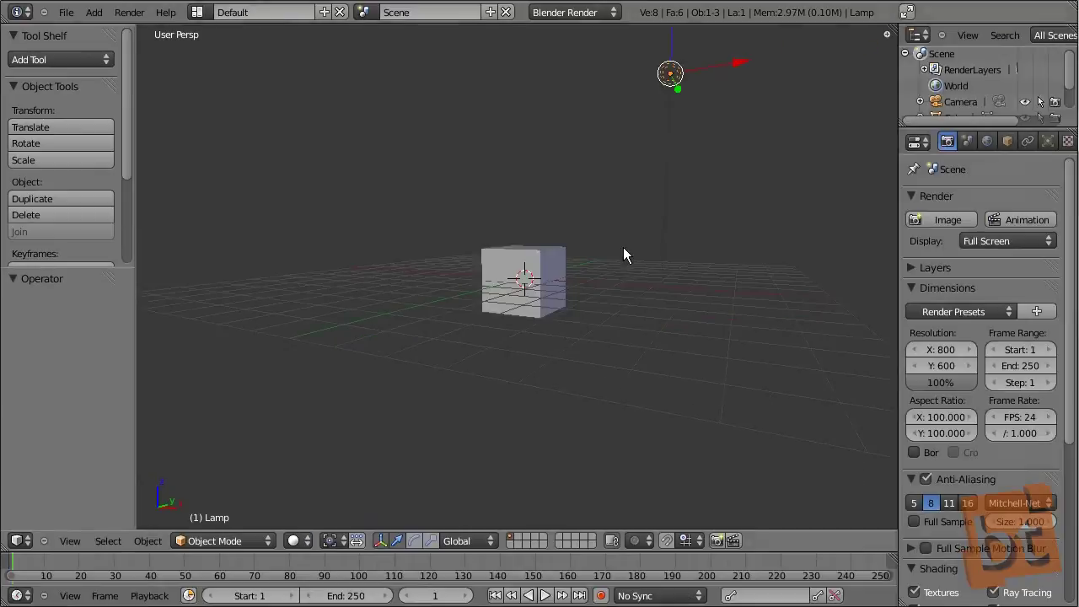
pyautogui.hotkey('ctrl', 'Up')
pyautogui.hotkey('ctrl', 'Up')
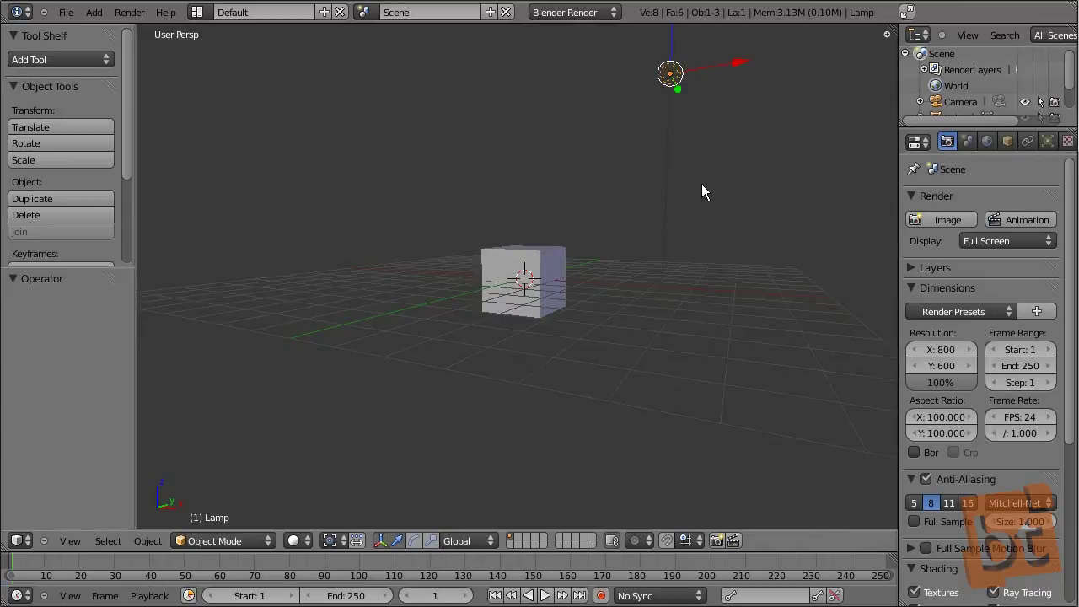
pyautogui.hotkey('ctrl', 'Up')
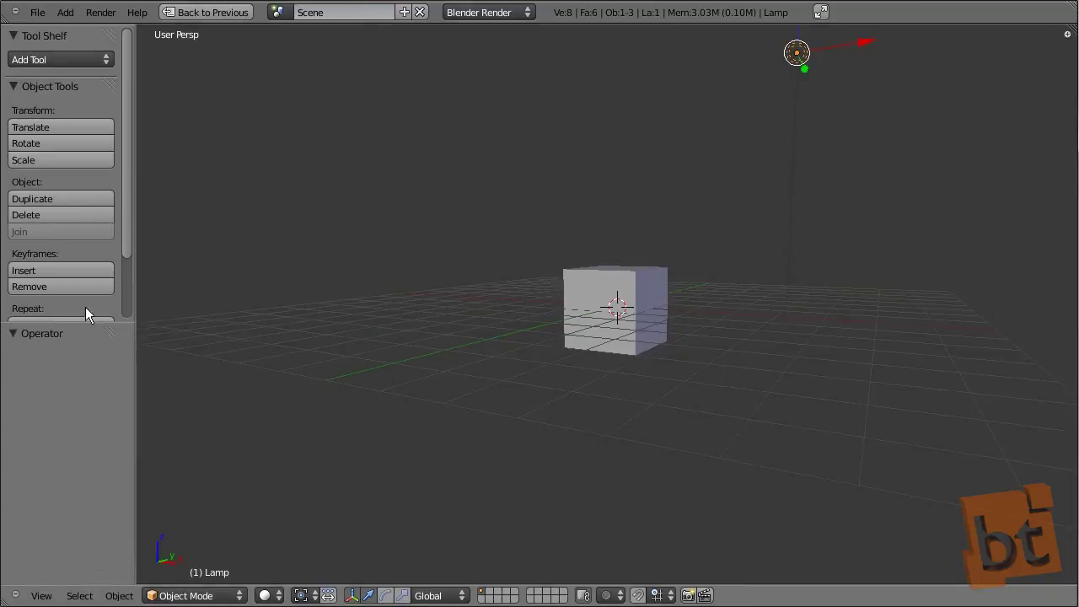
pyautogui.hotkey('ctrl', 'Up')
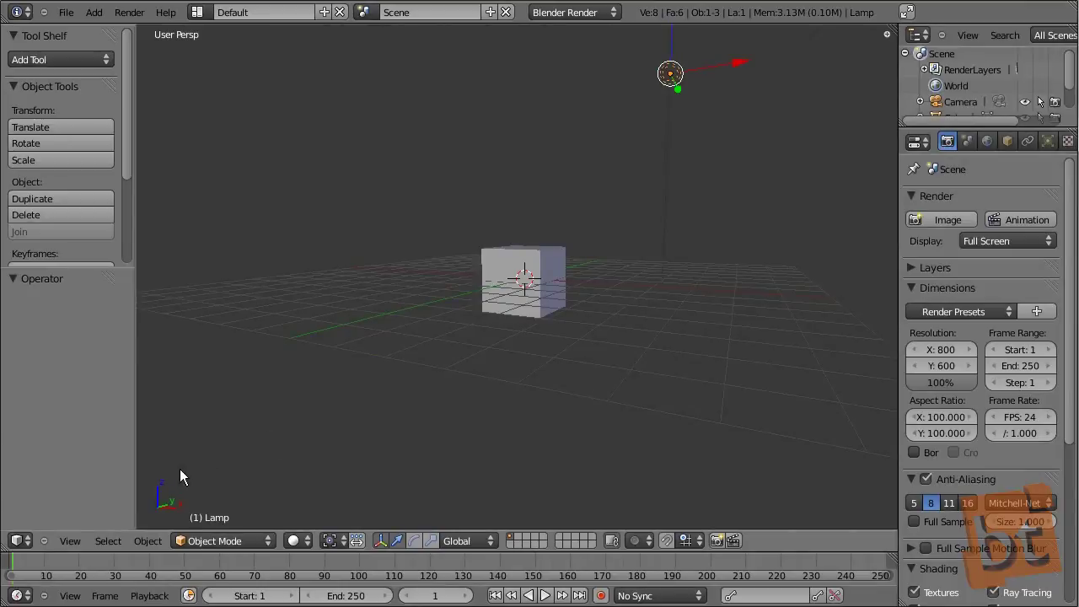
# Look through the editor types available for the main area and set the timeline's current frame to 2
pyautogui.click(18, 541)
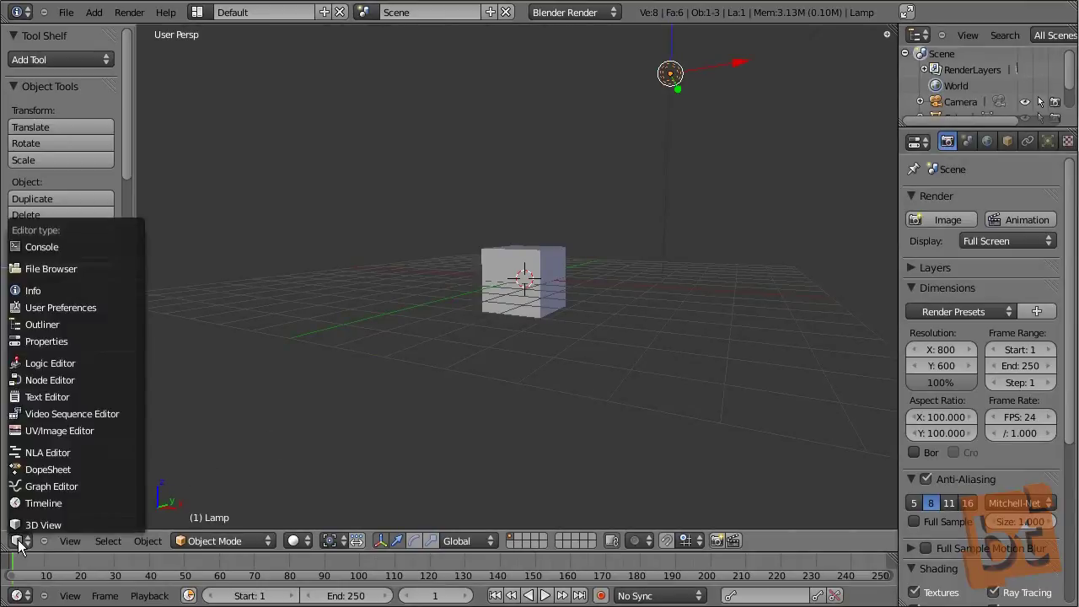
pyautogui.click(65, 501)
pyautogui.moveTo(28, 567)
pyautogui.mouseDown()
pyautogui.moveTo(886, 570)
pyautogui.moveTo(194, 559)
pyautogui.moveTo(24, 566)
pyautogui.moveTo(741, 567)
pyautogui.moveTo(15, 571)
pyautogui.mouseUp()
pyautogui.click(20, 541)
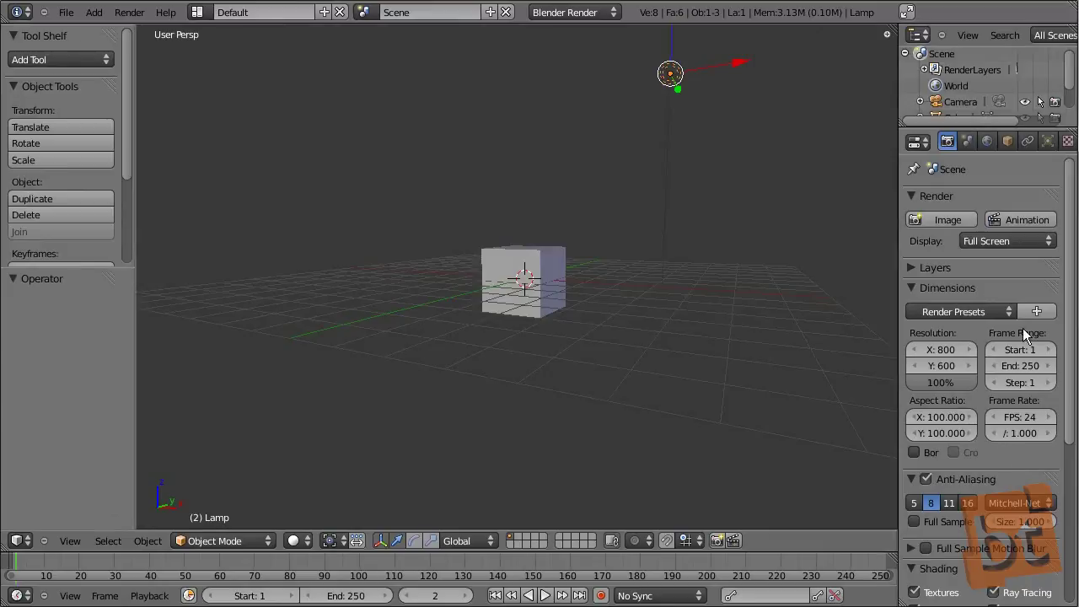
# Widen the properties area slightly and look through the scene settings and the lamp's object, constraint, data and texture settings
pyautogui.moveTo(899, 338); pyautogui.dragTo(885, 339)
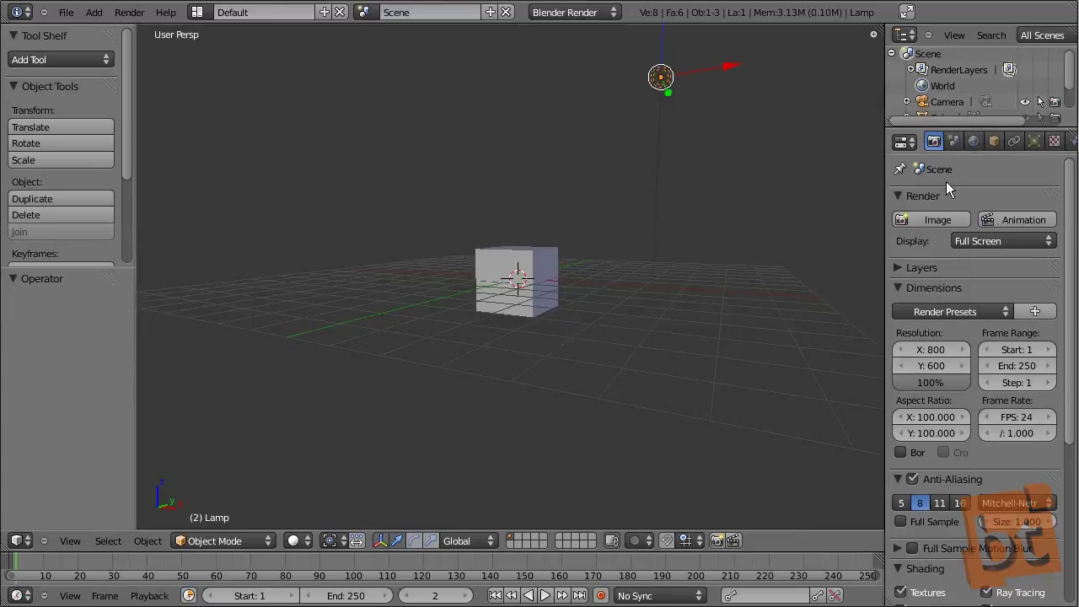
pyautogui.click(954, 141)
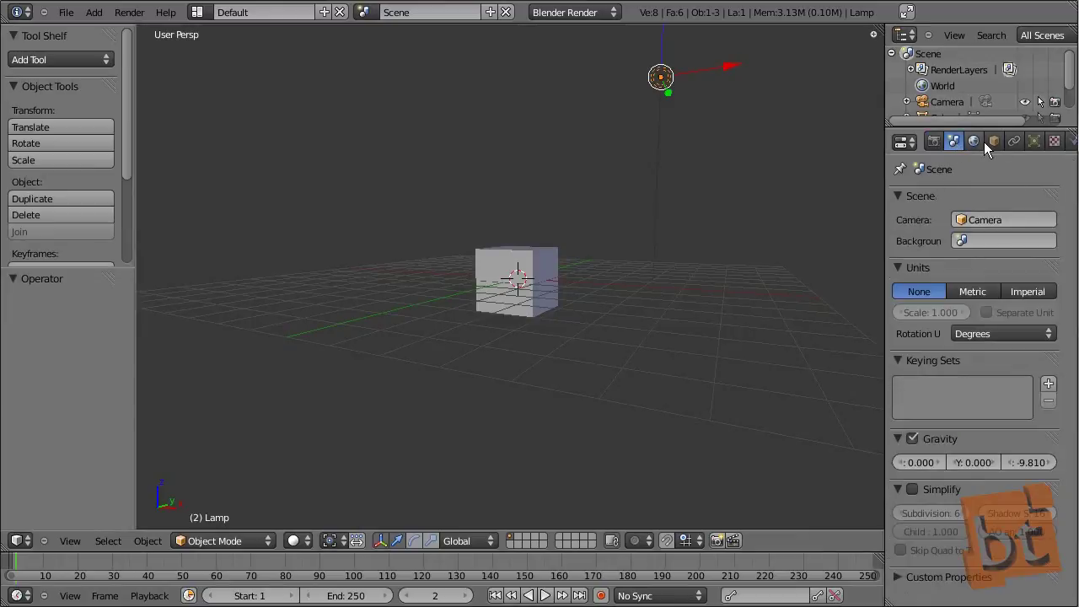
pyautogui.click(994, 140)
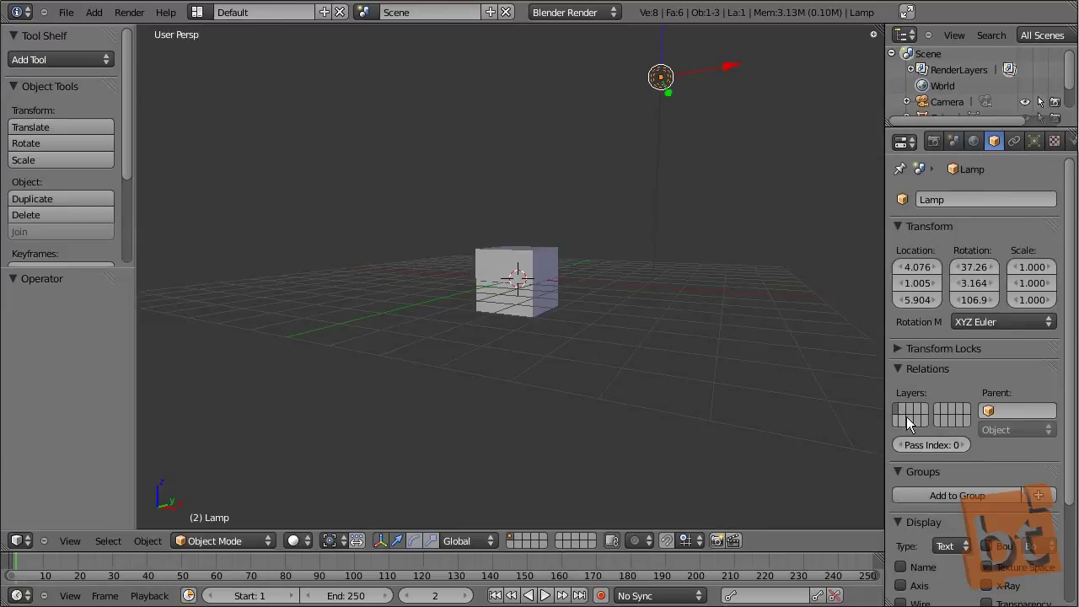
pyautogui.click(1016, 141)
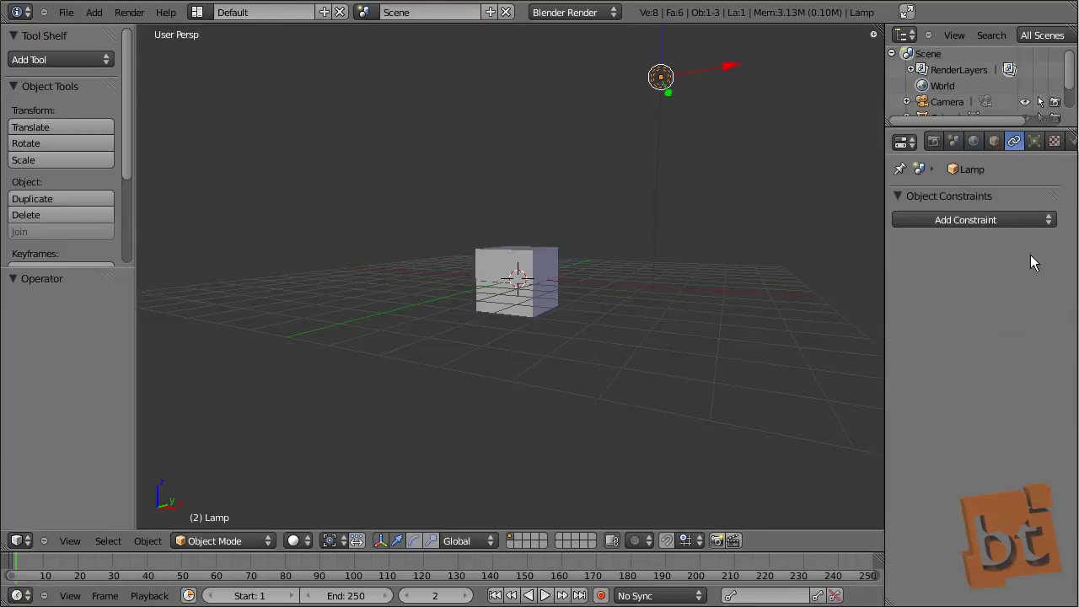
pyautogui.click(1035, 140)
pyautogui.click(1052, 143)
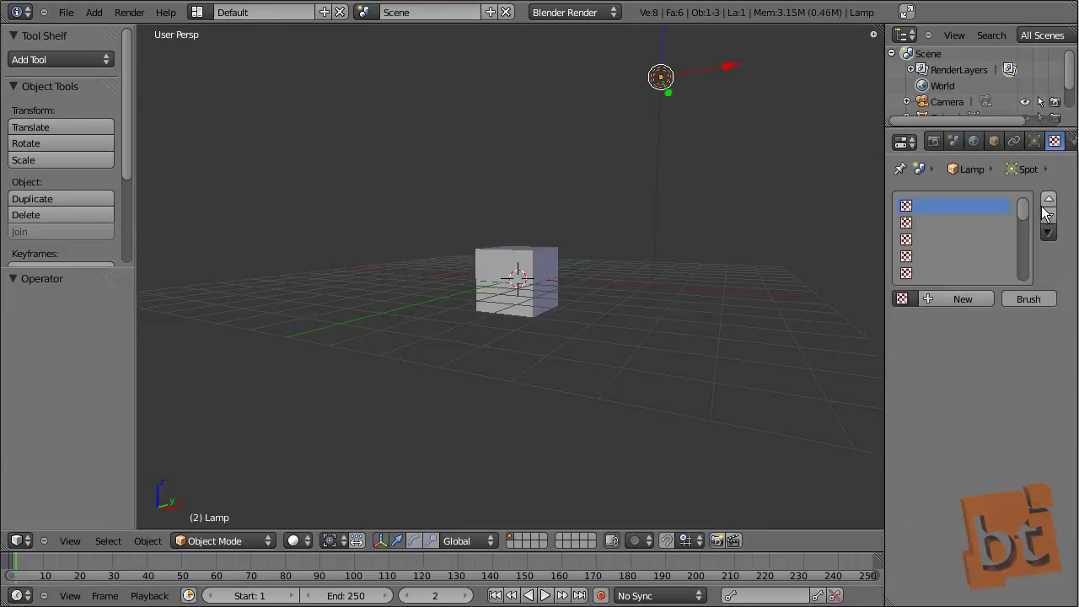
# Select the cube and look through its material, particle and physics settings, ending back on the render settings
pyautogui.rightClick(532, 254)
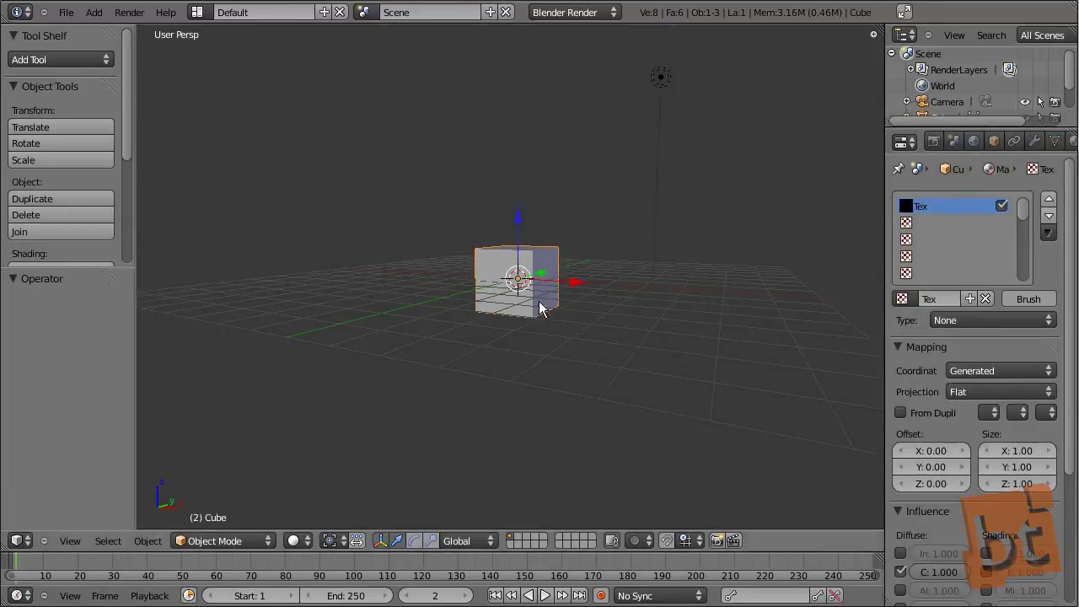
pyautogui.click(1075, 143)
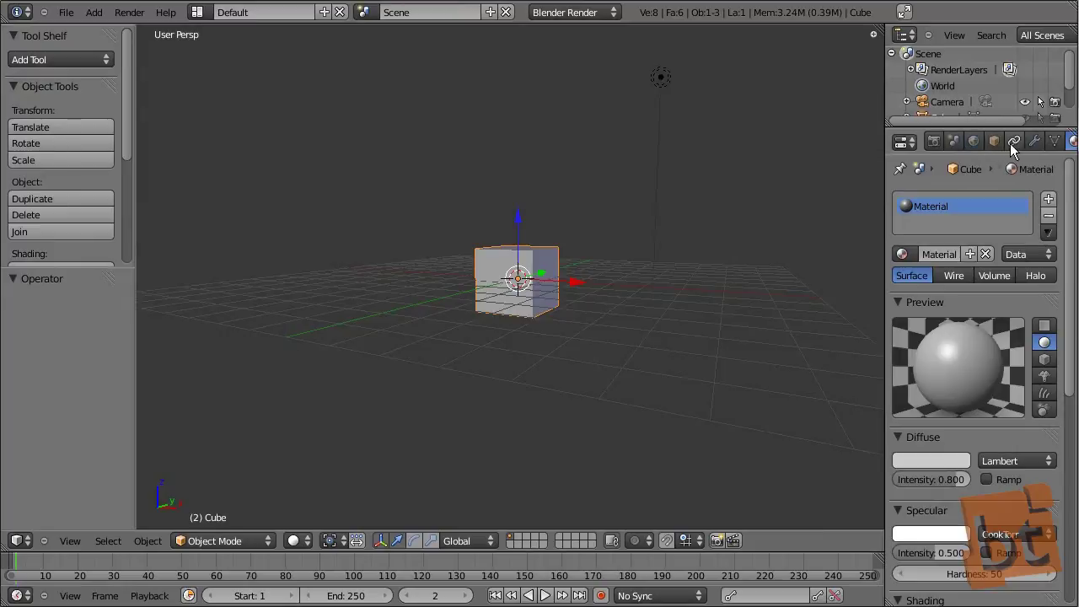
pyautogui.moveTo(1006, 142); pyautogui.dragTo(929, 139, button='middle')
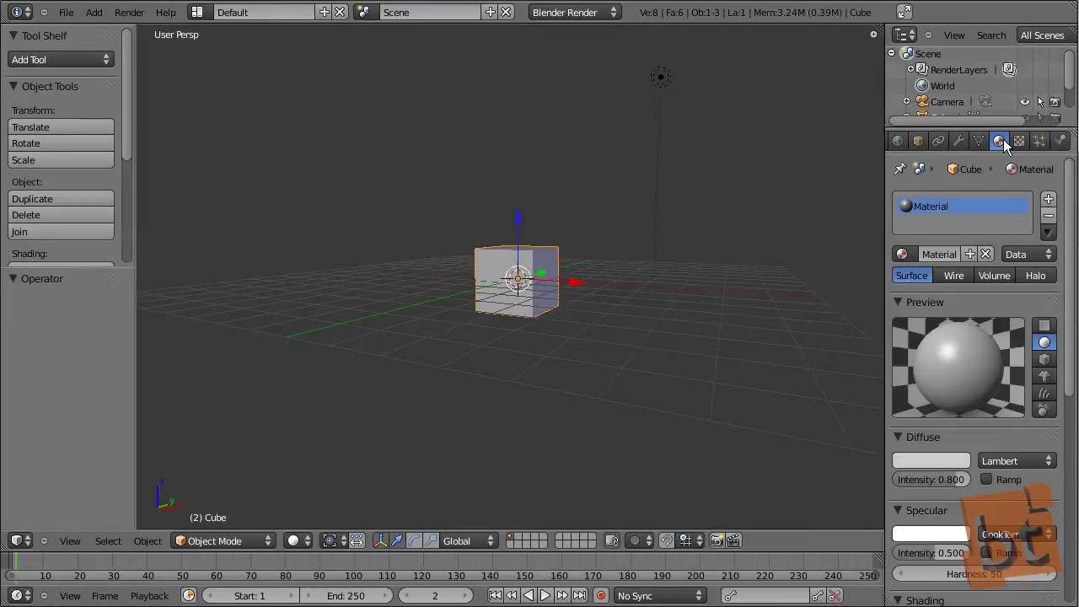
pyautogui.click(1039, 141)
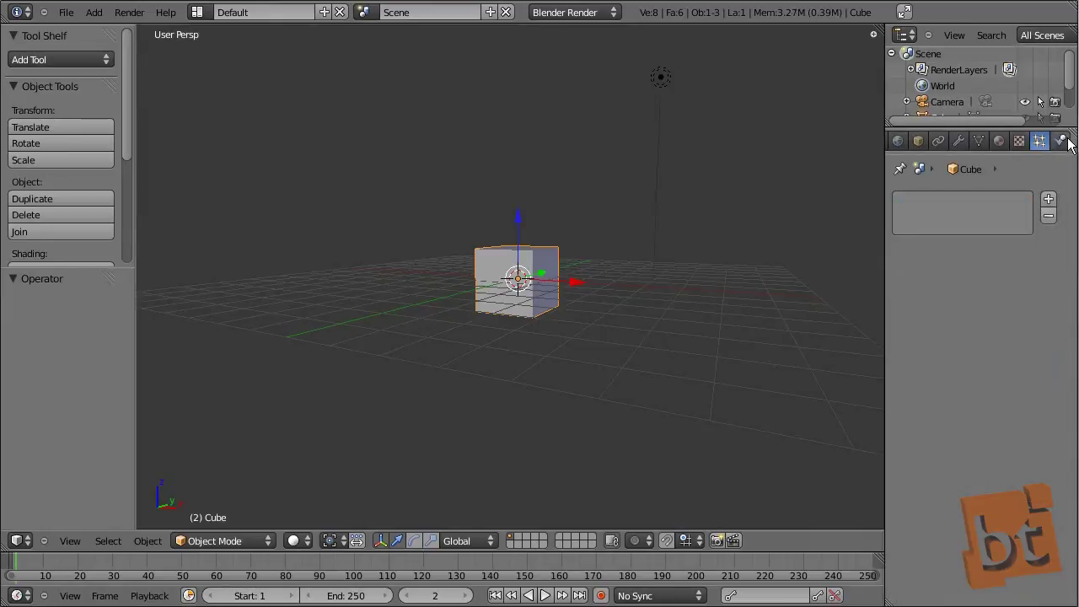
pyautogui.click(1064, 141)
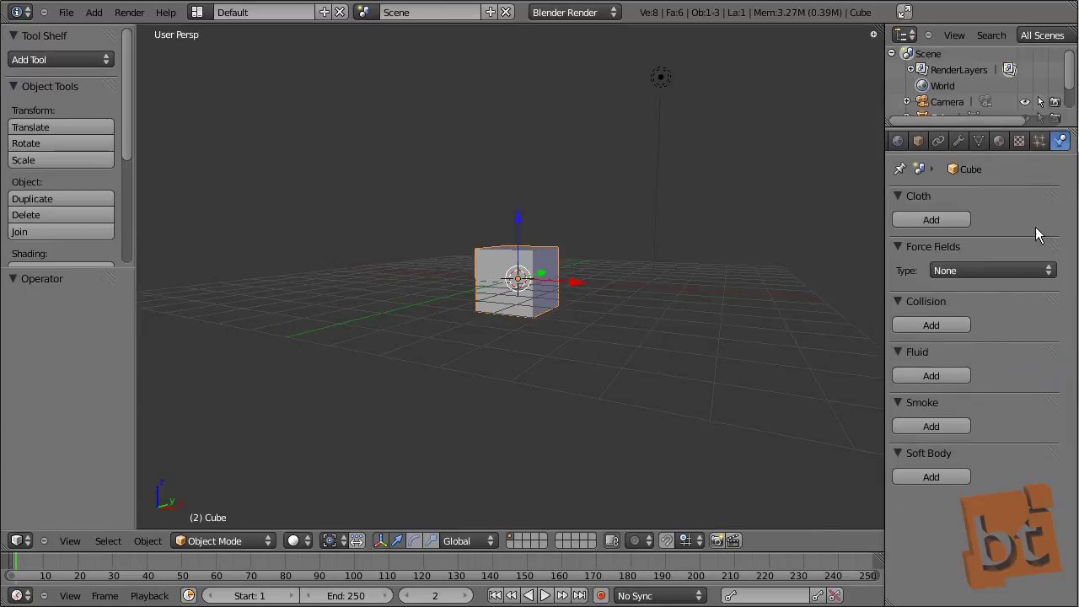
pyautogui.click(939, 141)
pyautogui.scroll(3, 1012, 141)
pyautogui.scroll(1, 1034, 142)
pyautogui.click(939, 142)
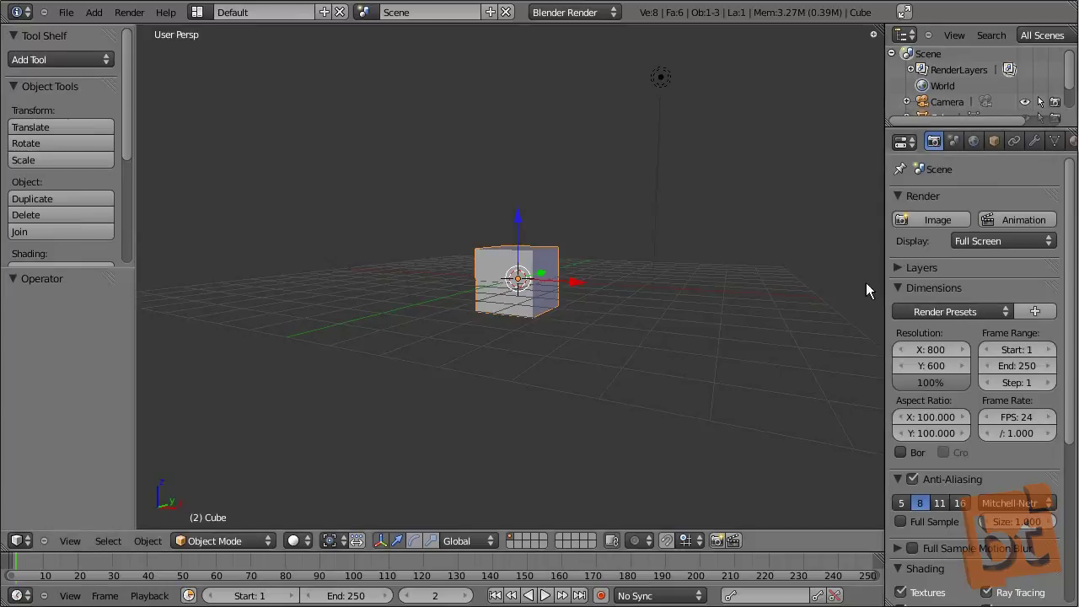
# Maximize the Outliner and expand the Cube hierarchy through its mesh and material down to the texture
pyautogui.click(34, 542)
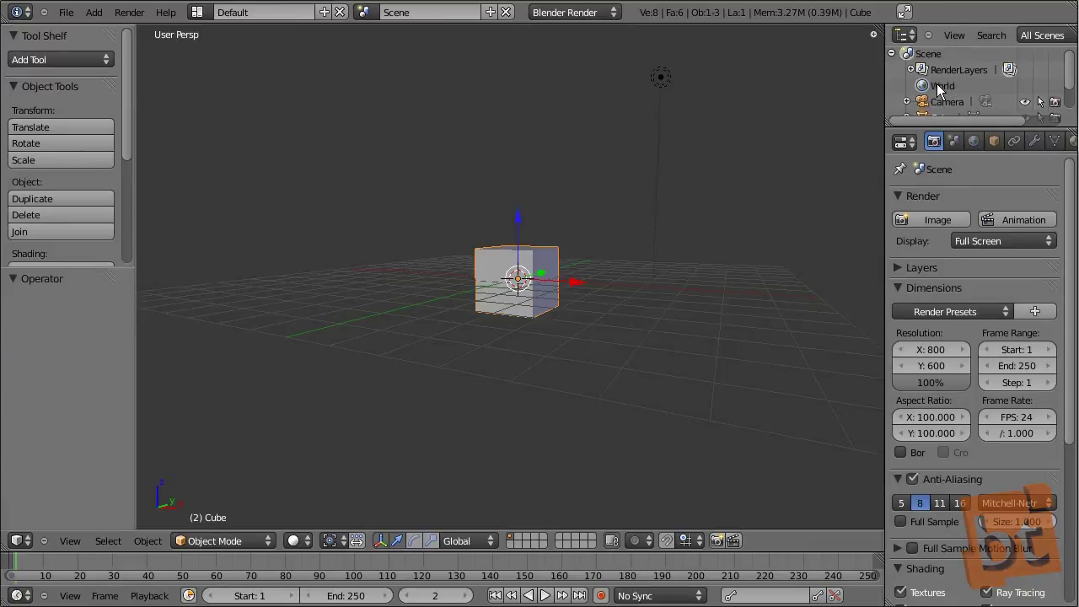
pyautogui.hotkey('ctrl', 'Up')
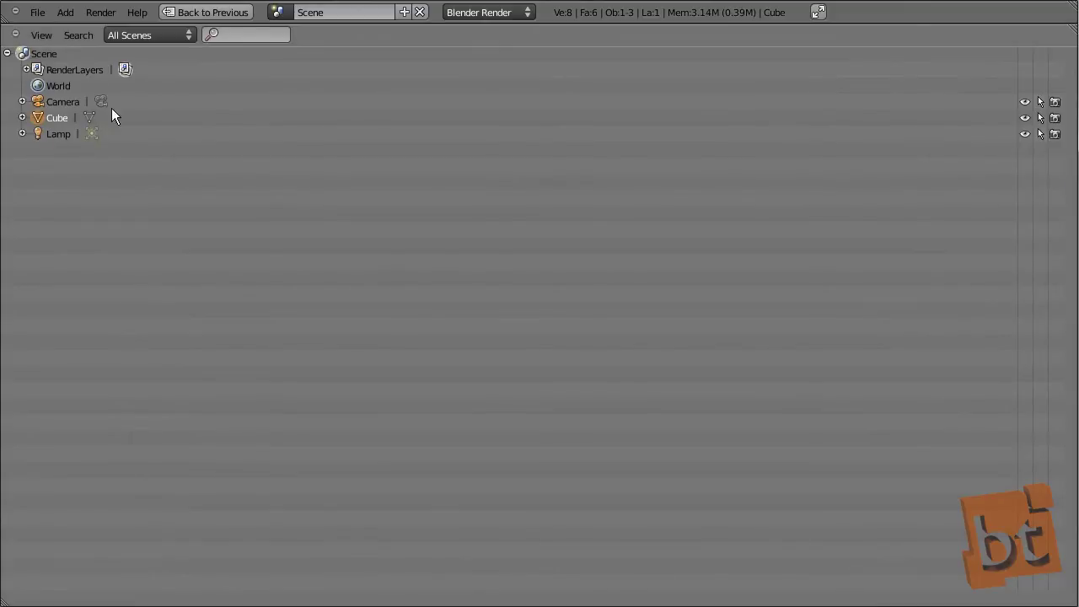
pyautogui.click(22, 118)
pyautogui.click(41, 133)
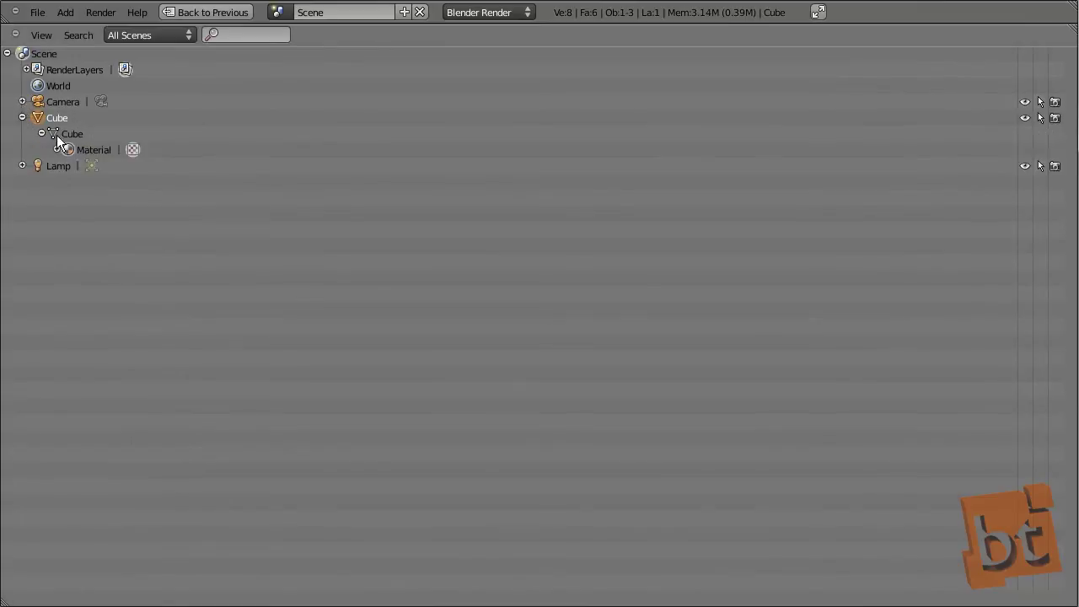
pyautogui.click(57, 149)
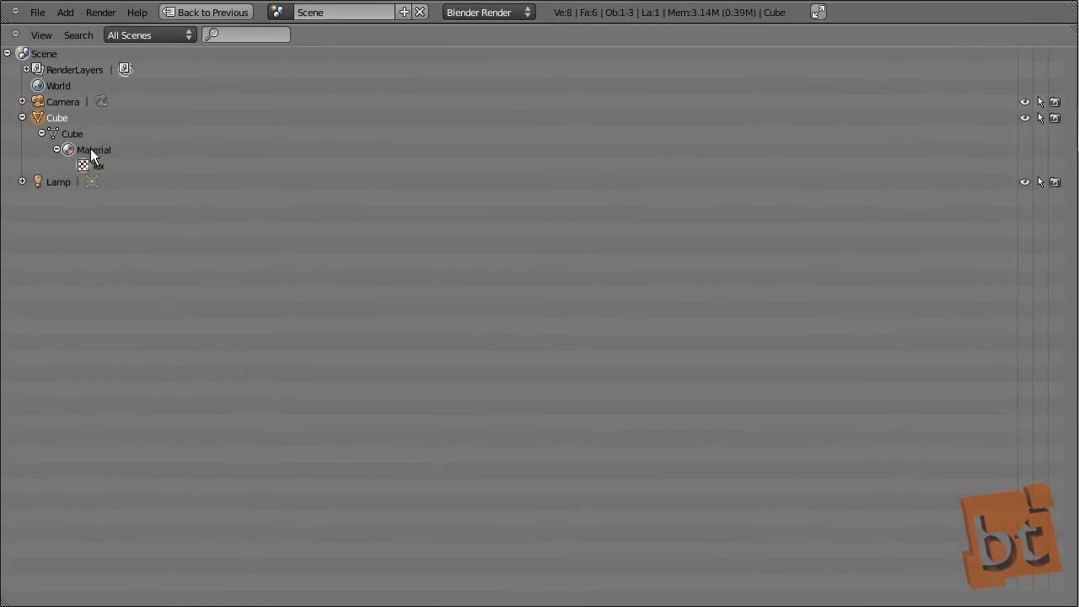
# Collapse the Cube hierarchy and restore the Outliner to its normal size in the layout
pyautogui.click(22, 117)
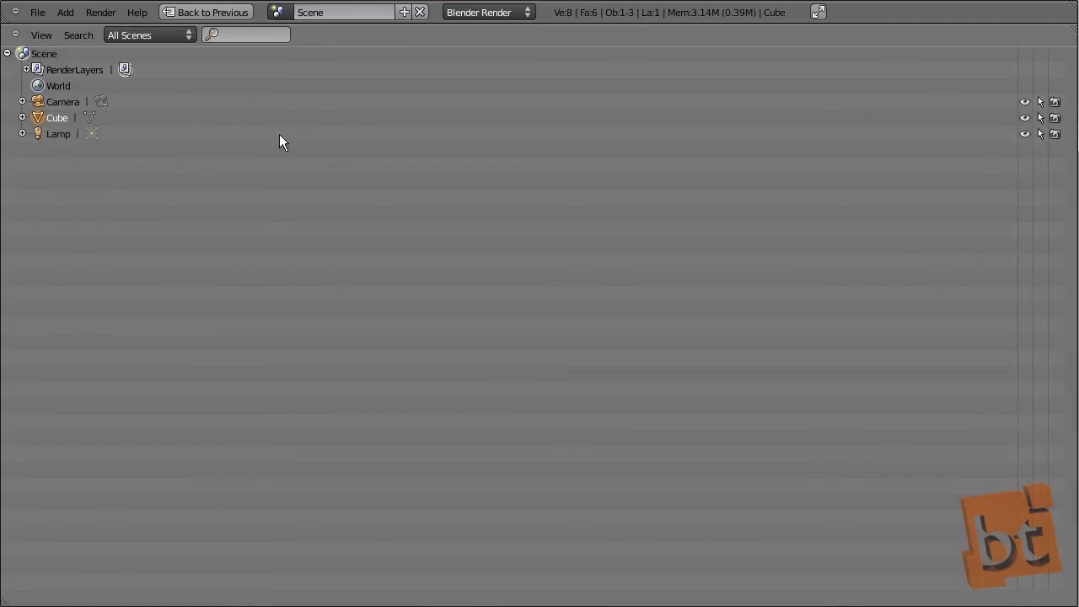
pyautogui.hotkey('ctrl', 'space')
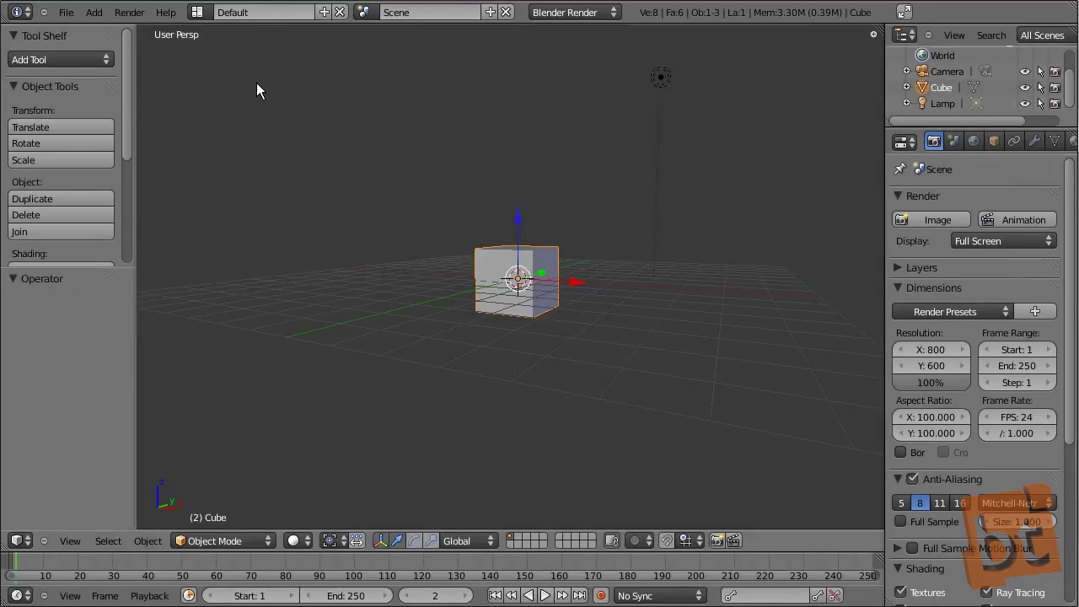
# Look through the File commands and the editor types available for the 3D view and the info header
pyautogui.click(17, 541)
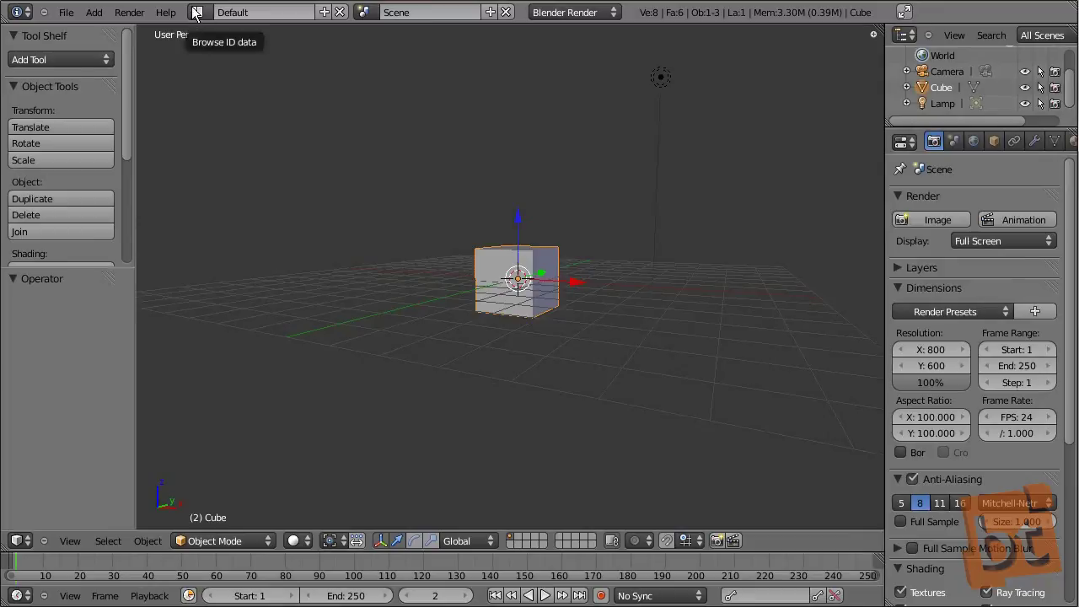
pyautogui.click(73, 11)
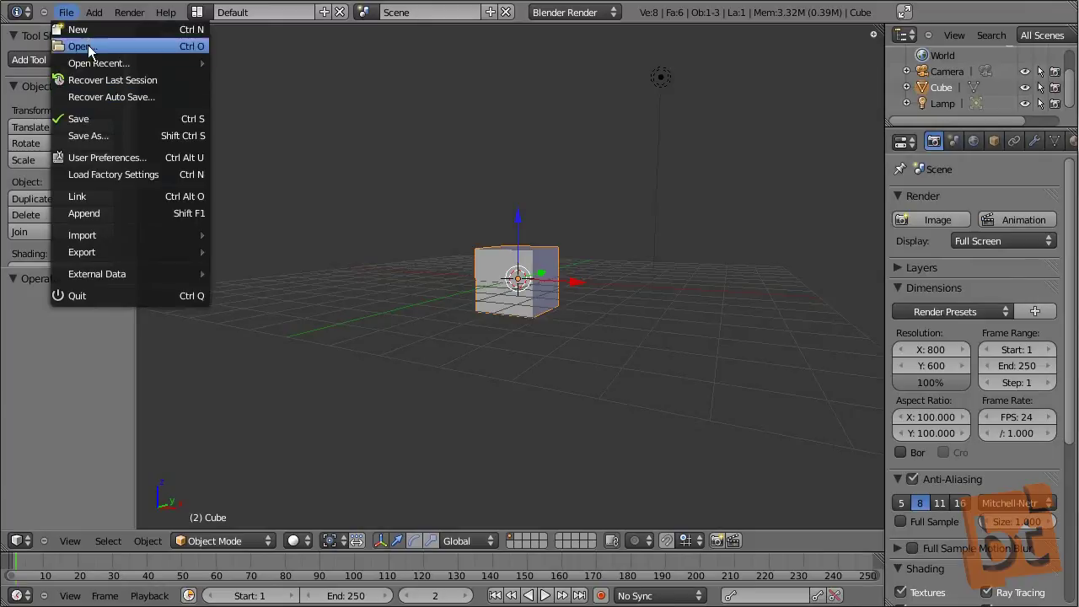
pyautogui.click(21, 12)
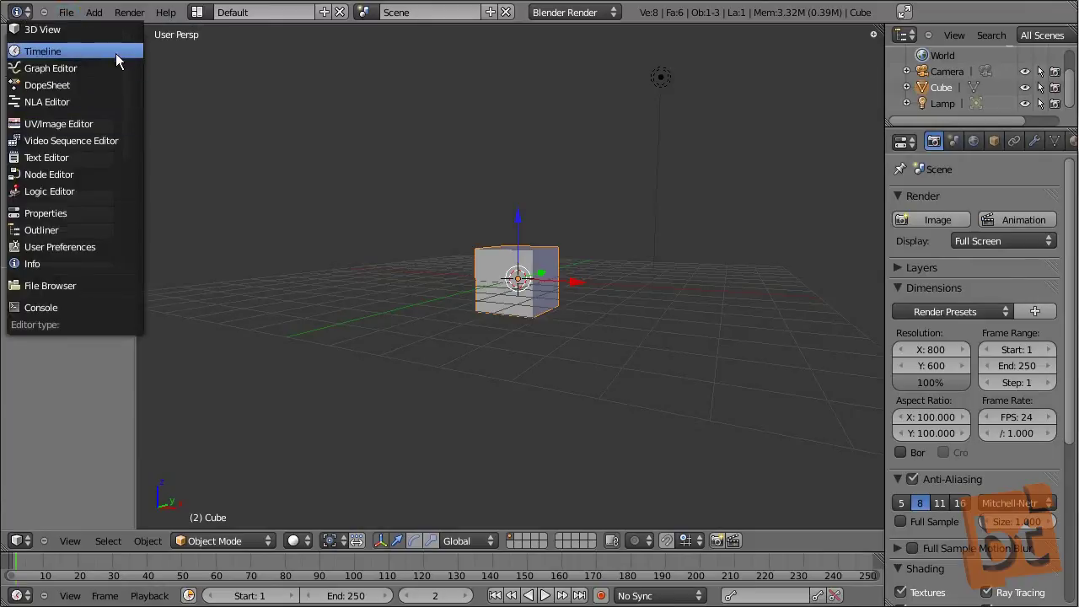
pyautogui.click(15, 540)
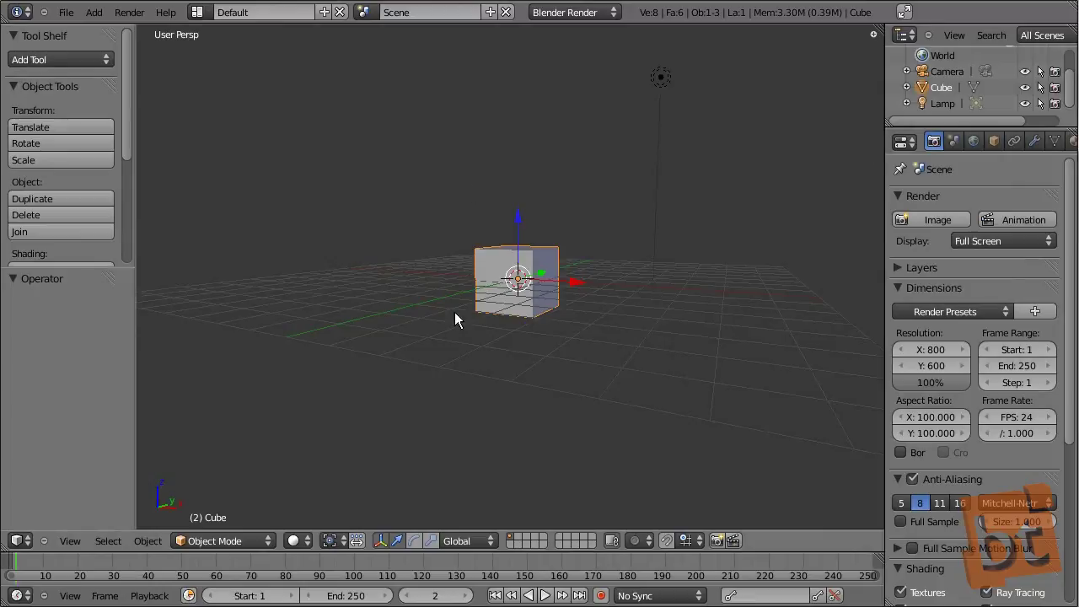
# Extend the Tool Shelf's tool list downward to show all object tools down to Grease Pencil
pyautogui.moveTo(824, 346); pyautogui.dragTo(591, 239, button='middle')
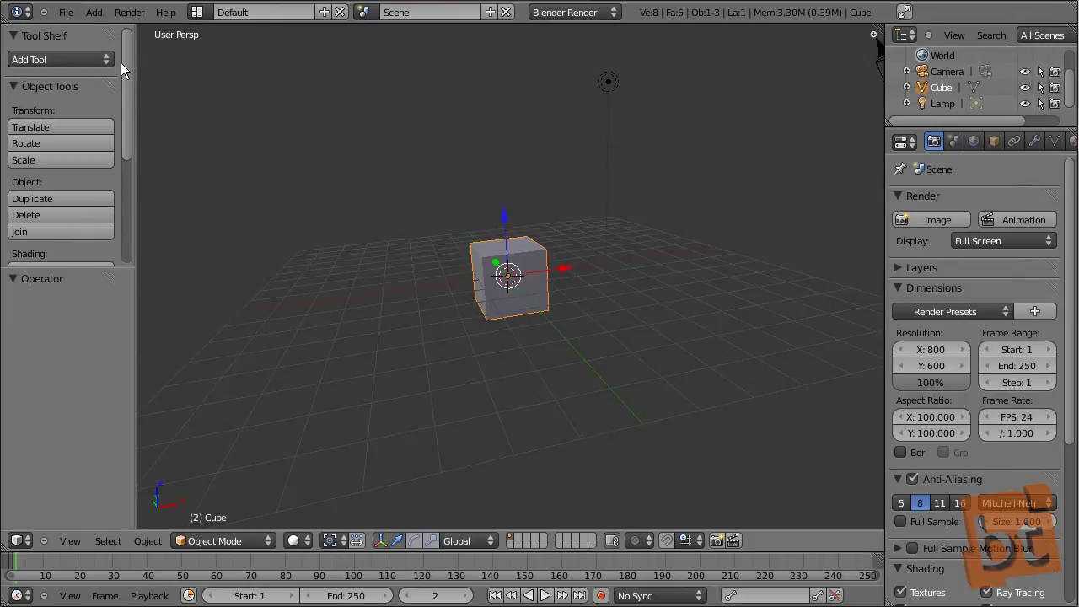
pyautogui.scroll(-2, 127, 76)
pyautogui.moveTo(91, 267); pyautogui.dragTo(81, 451)
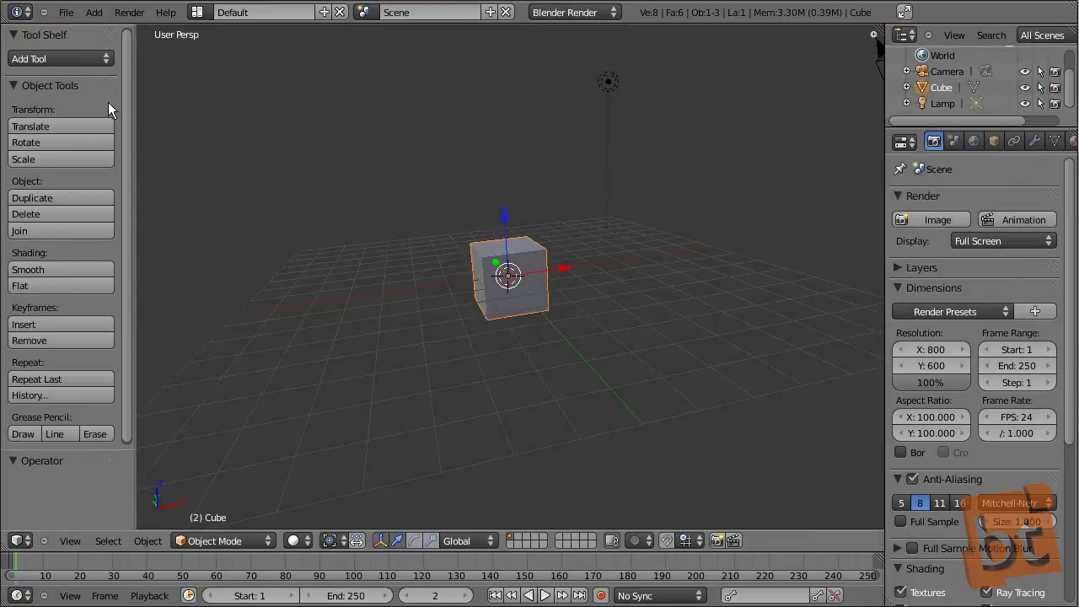
# Hide the 3D view's Tool Shelf and show it again
pyautogui.click(68, 541)
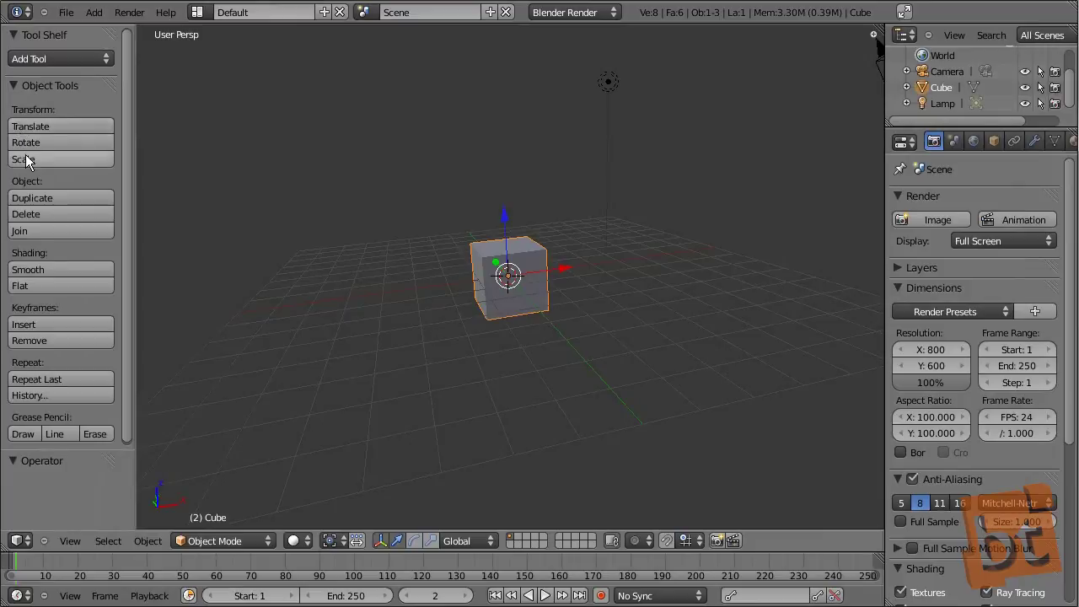
pyautogui.click(20, 540)
pyautogui.click(51, 524)
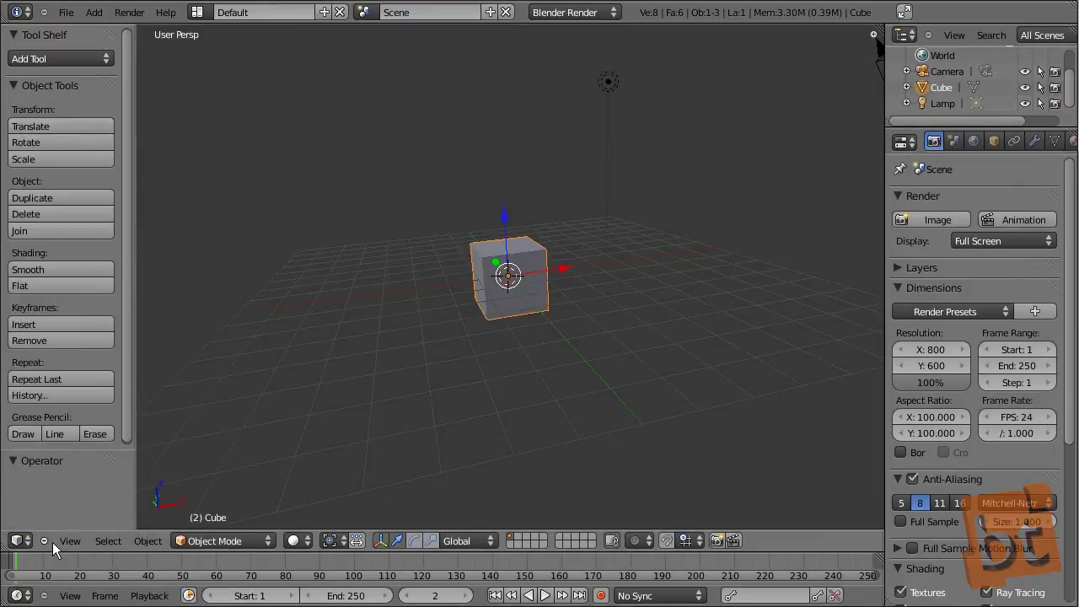
pyautogui.click(71, 540)
pyautogui.click(132, 508)
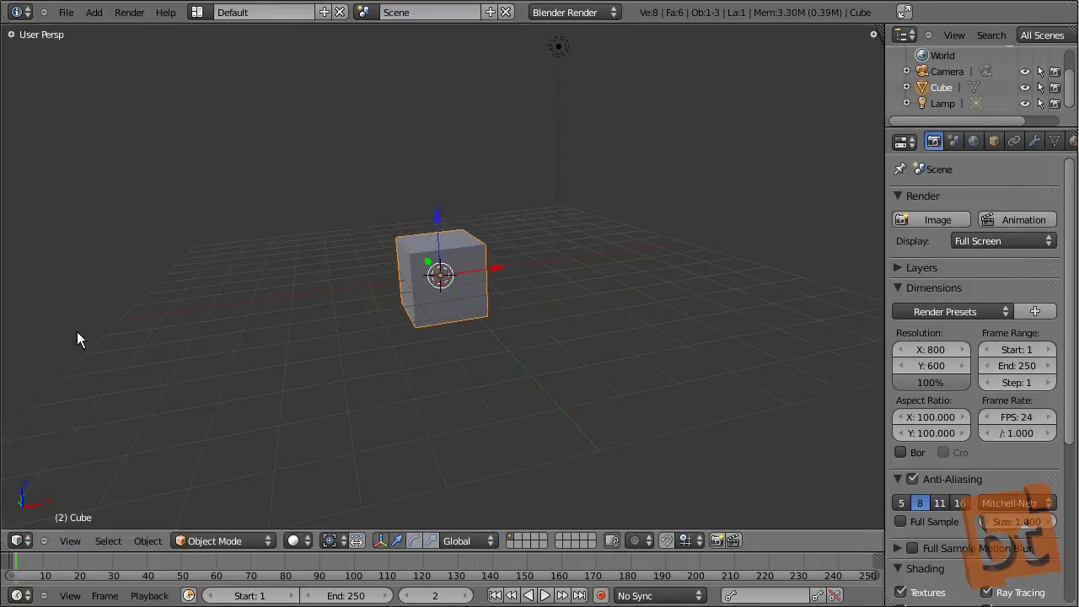
pyautogui.click(74, 540)
pyautogui.click(74, 508)
# Show the 3D view's Properties region with the cube's transform values
pyautogui.click(71, 541)
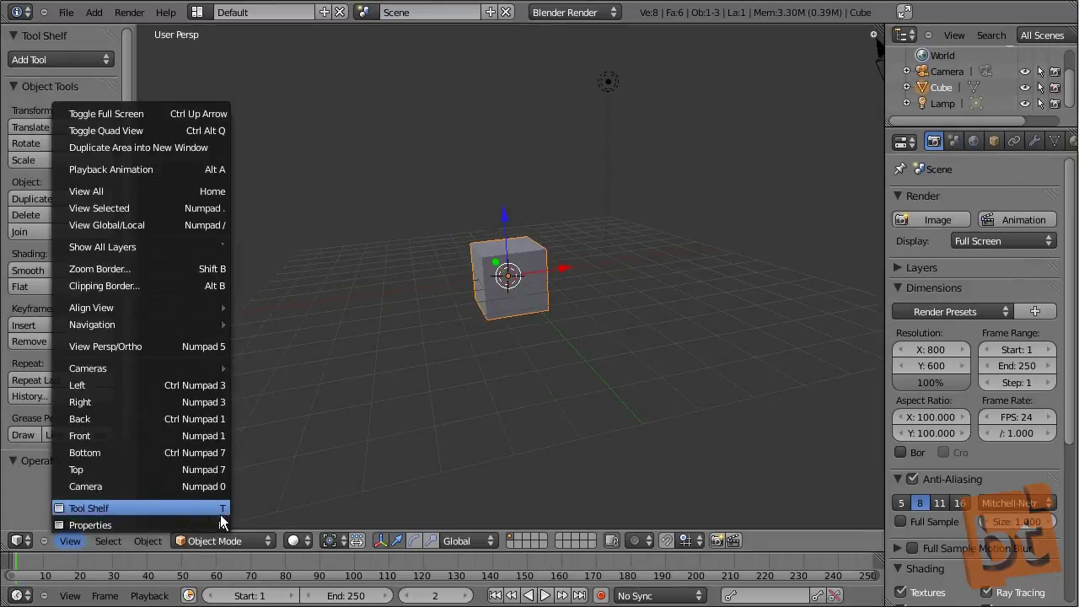
pyautogui.press('Escape')
pyautogui.click(83, 544)
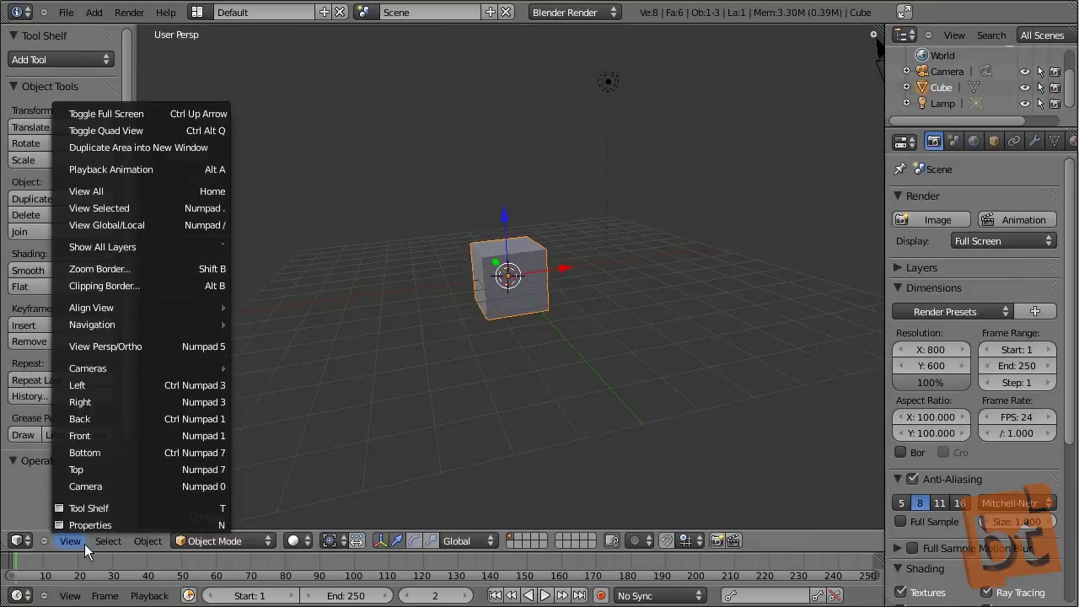
pyautogui.click(221, 524)
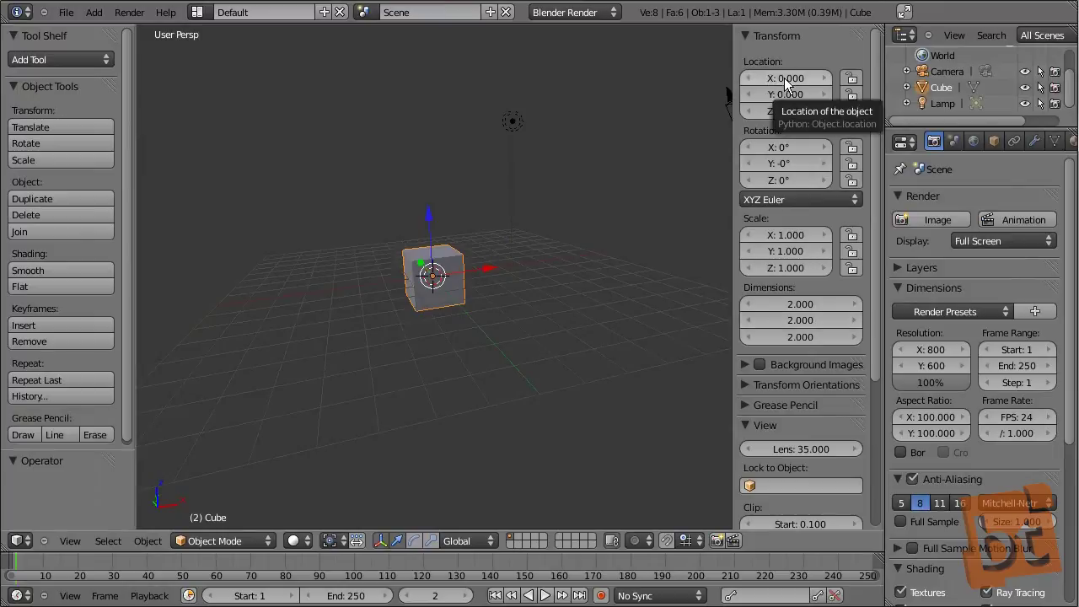
# Set the 3D view's lens to 32 and collapse the View settings
pyautogui.moveTo(874, 68); pyautogui.dragTo(874, 250)
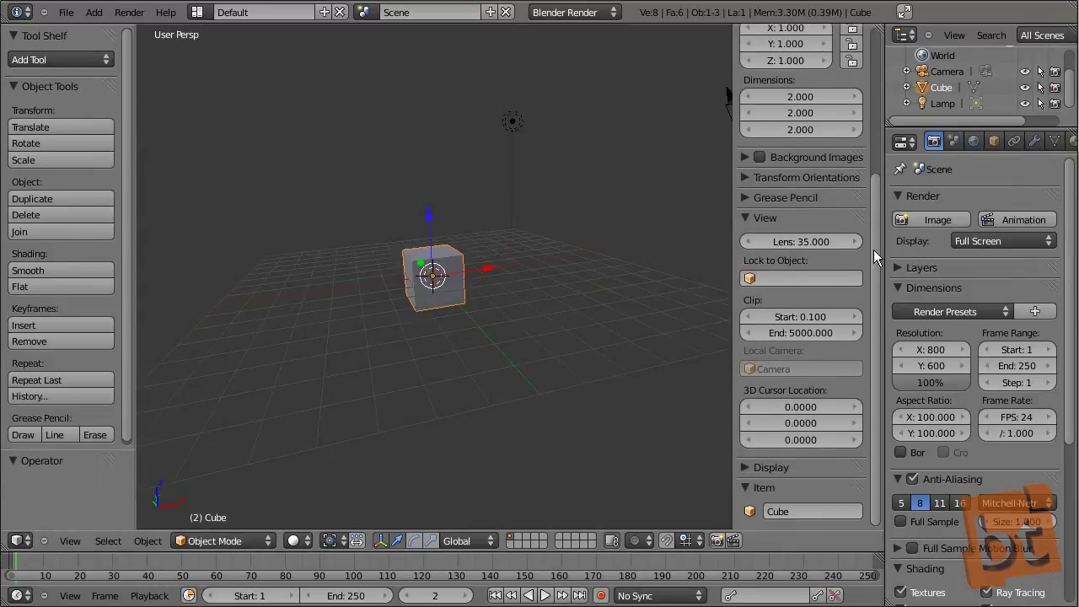
pyautogui.moveTo(803, 242); pyautogui.dragTo(771, 242)
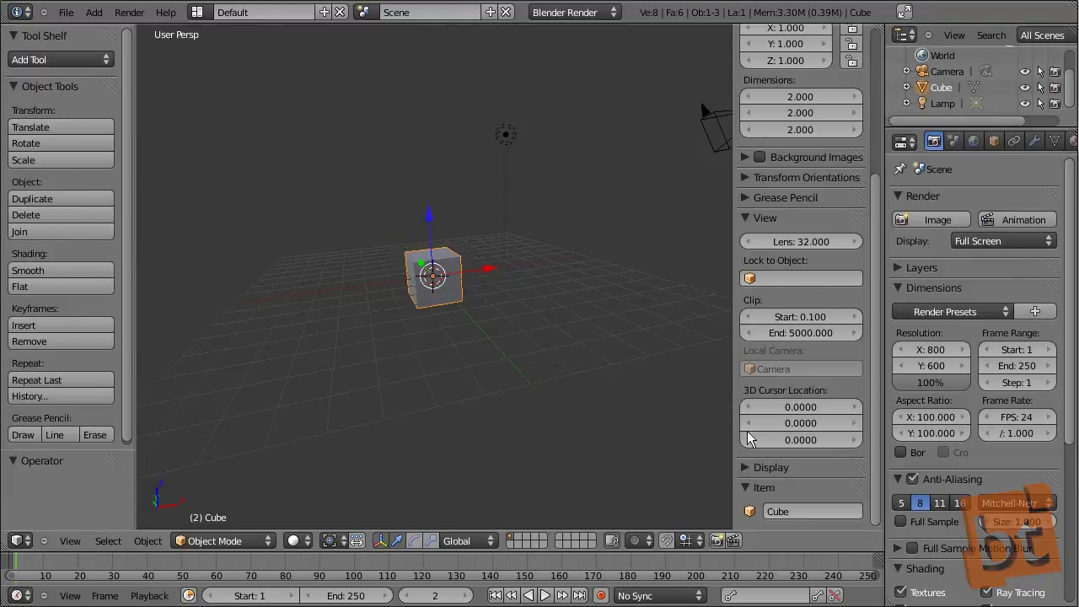
pyautogui.click(749, 220)
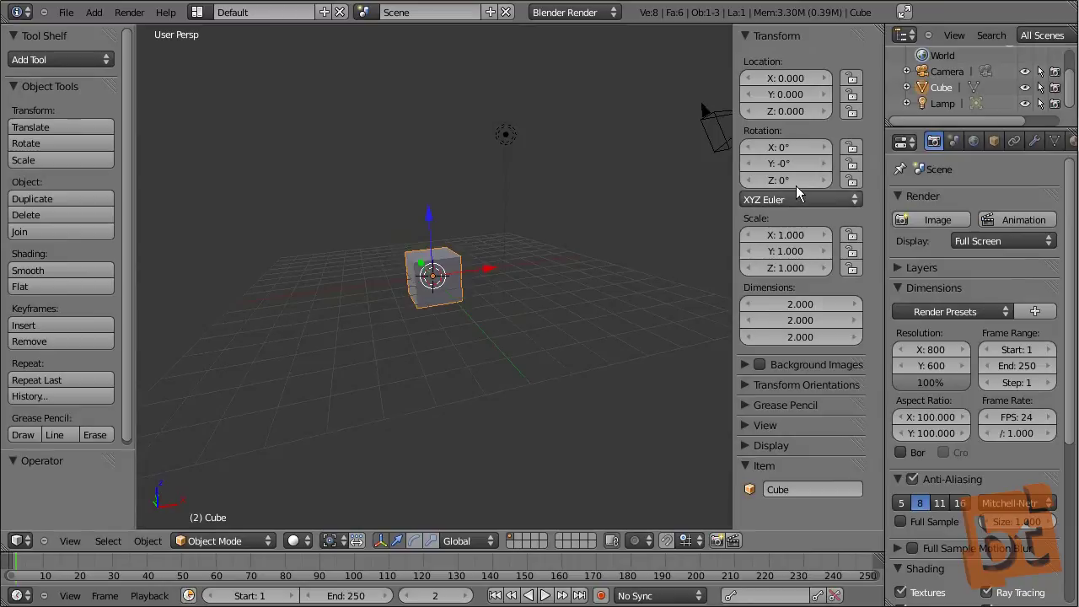
# Hide the Properties region and the Tool Shelf, and orbit the 3D view to a lower angle on the cube
pyautogui.press('n')
pyautogui.press('t')
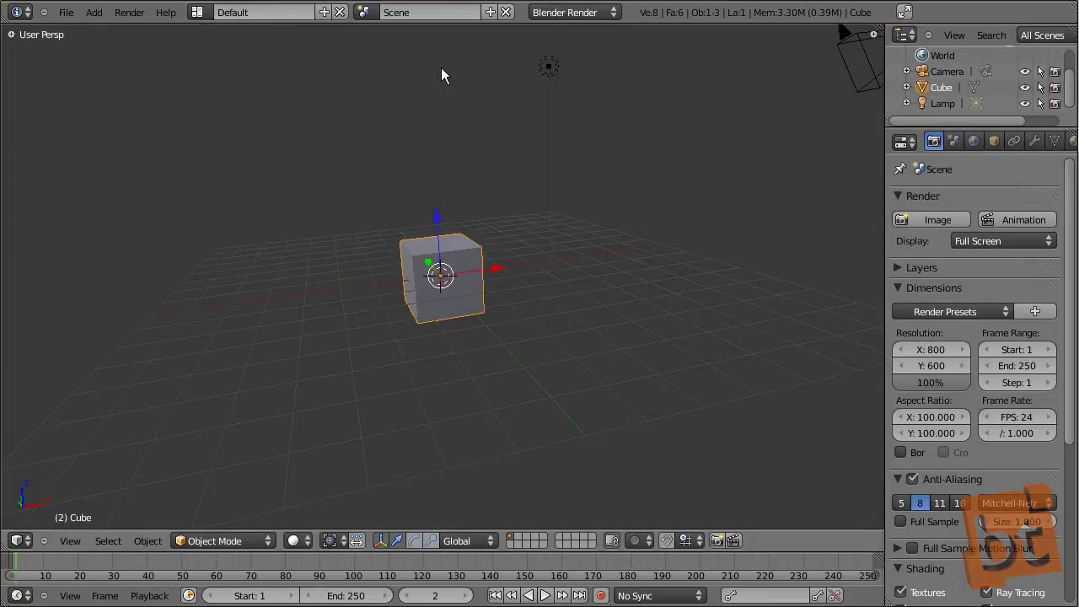
pyautogui.moveTo(721, 85); pyautogui.dragTo(749, 118, button='middle')
pyautogui.moveTo(352, 389); pyautogui.dragTo(739, 274, button='middle')
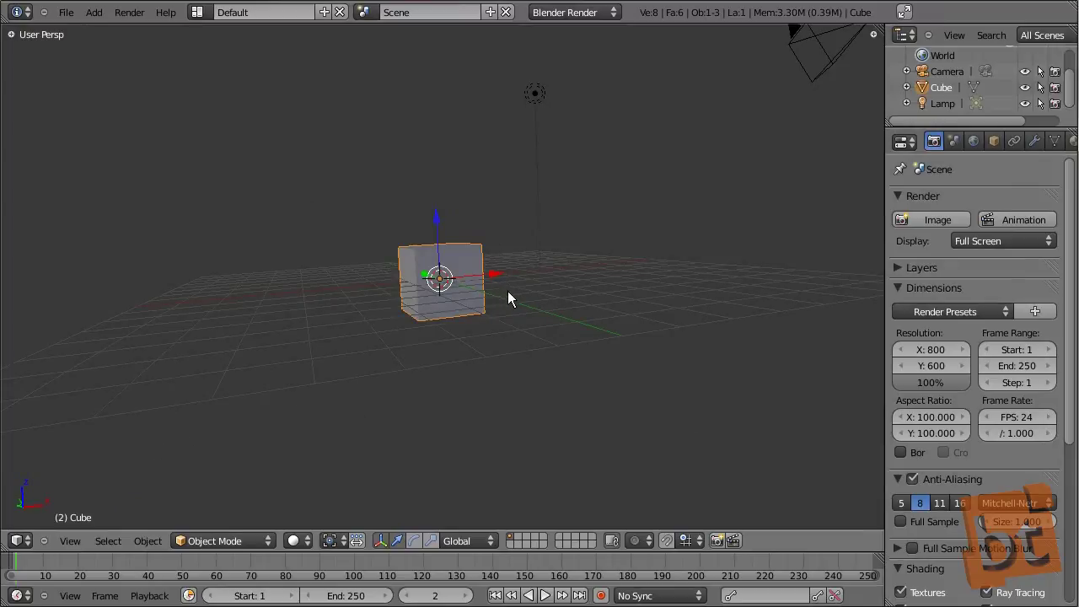
# Show the Properties region again and examine its View and Display settings, including the quad view option
pyautogui.press('n')
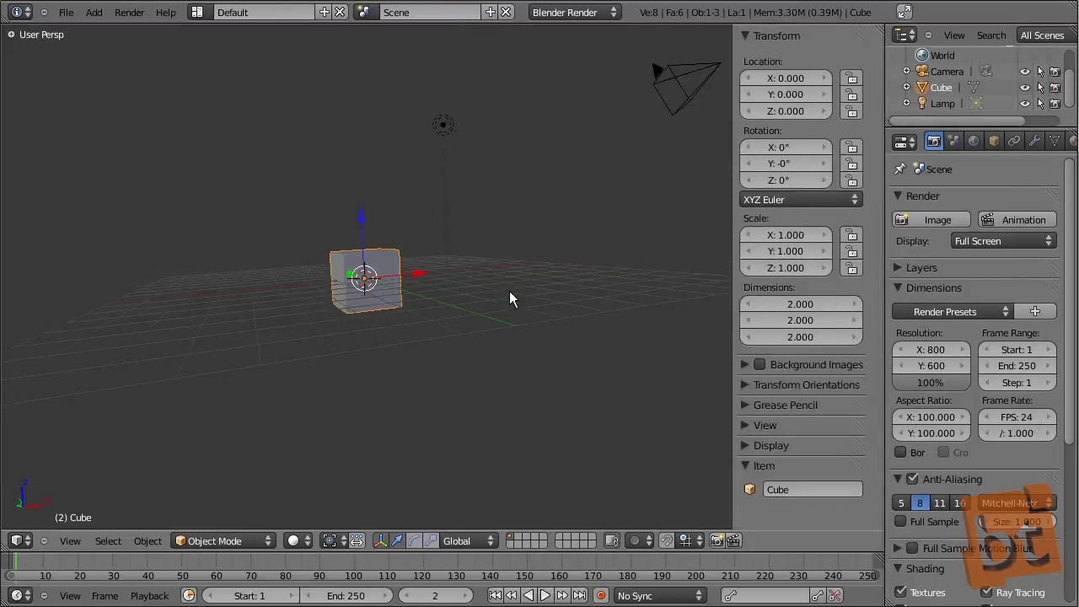
pyautogui.click(745, 424)
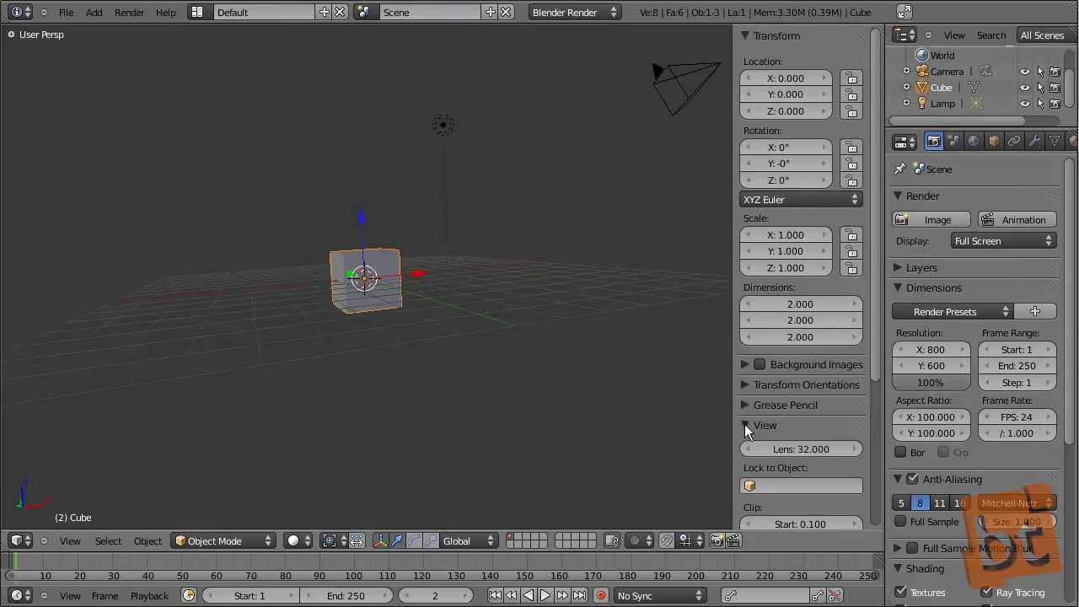
pyautogui.scroll(-6, 766, 388)
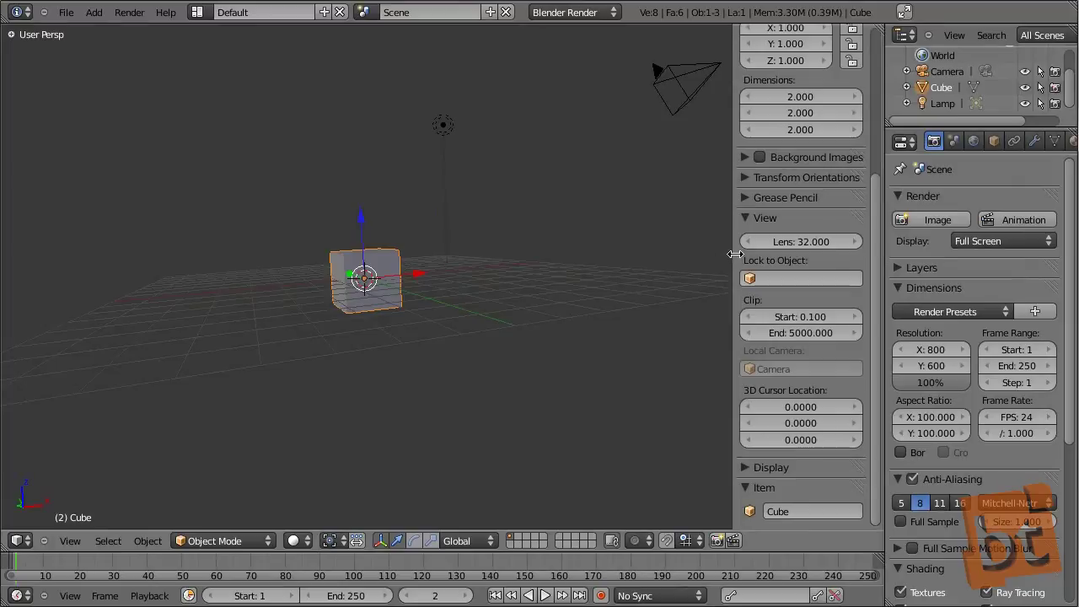
pyautogui.click(744, 217)
pyautogui.click(744, 236)
pyautogui.scroll(-1, 788, 358)
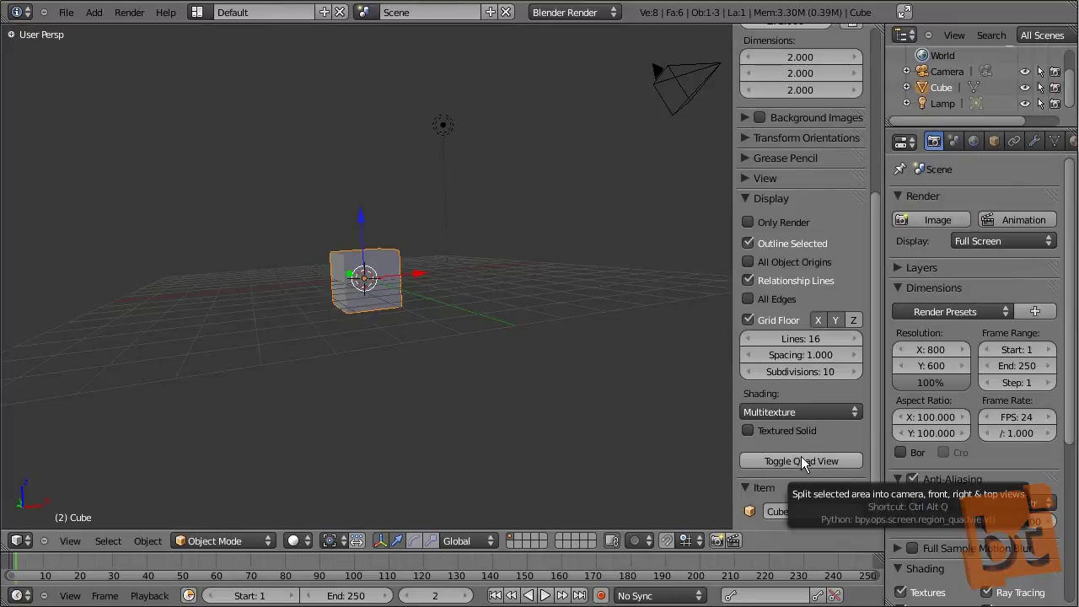
# Hide the Properties region and split the 3D view into top, front, right and camera quad views
pyautogui.press('n')
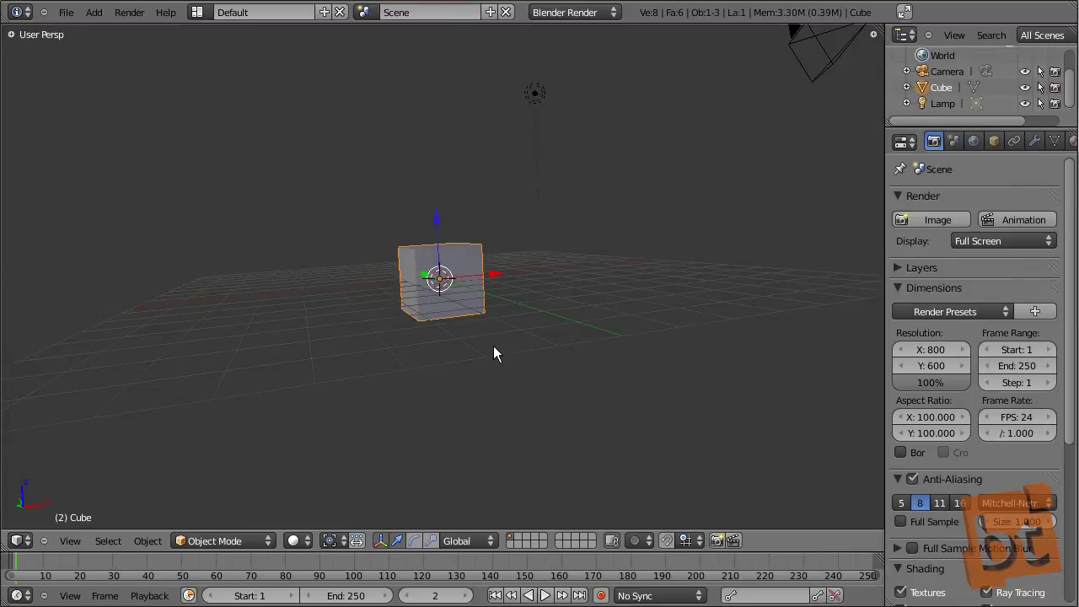
pyautogui.hotkey('ctrl', 'alt', 'q')
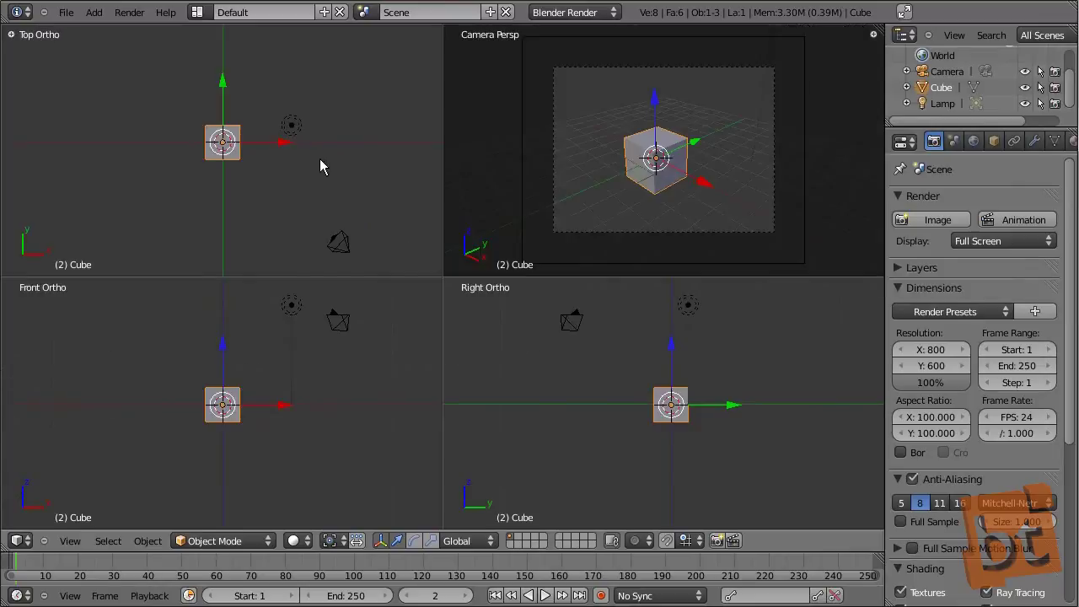
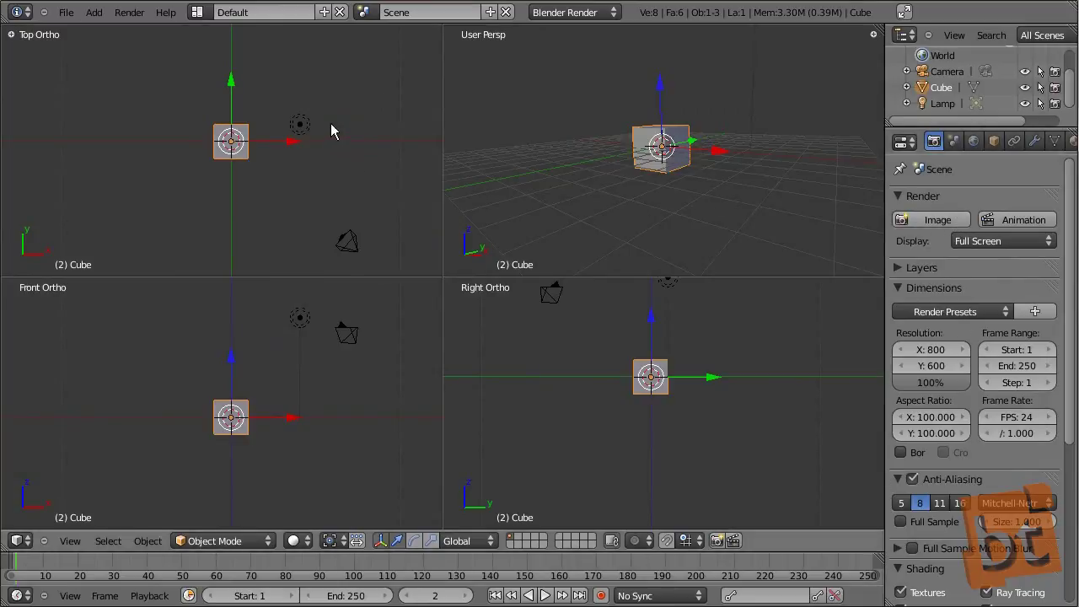
# Switch the screen layout to Animation to view its arrangement of editors
pyautogui.click(199, 10)
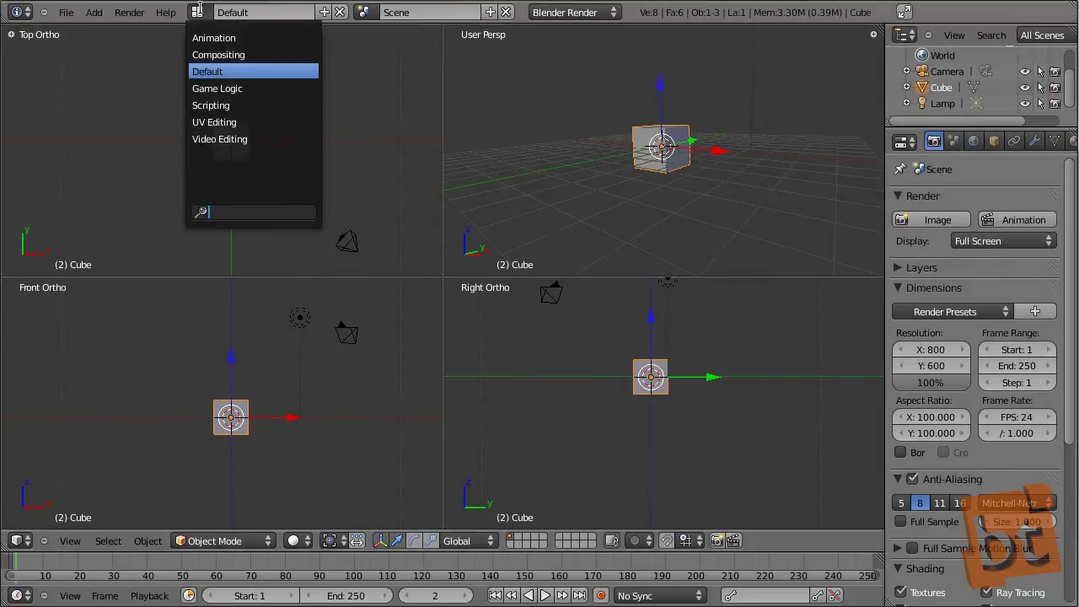
pyautogui.click(207, 37)
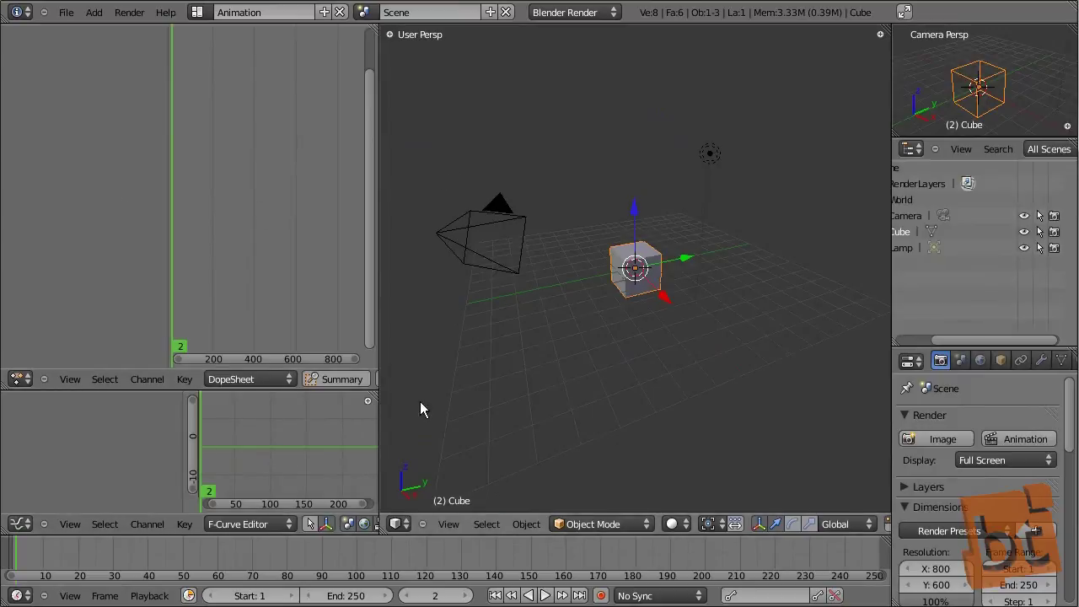
# Switch the screen layout to Scripting and enter "Welcome to blendtuts.com!" in the text editor
pyautogui.click(196, 12)
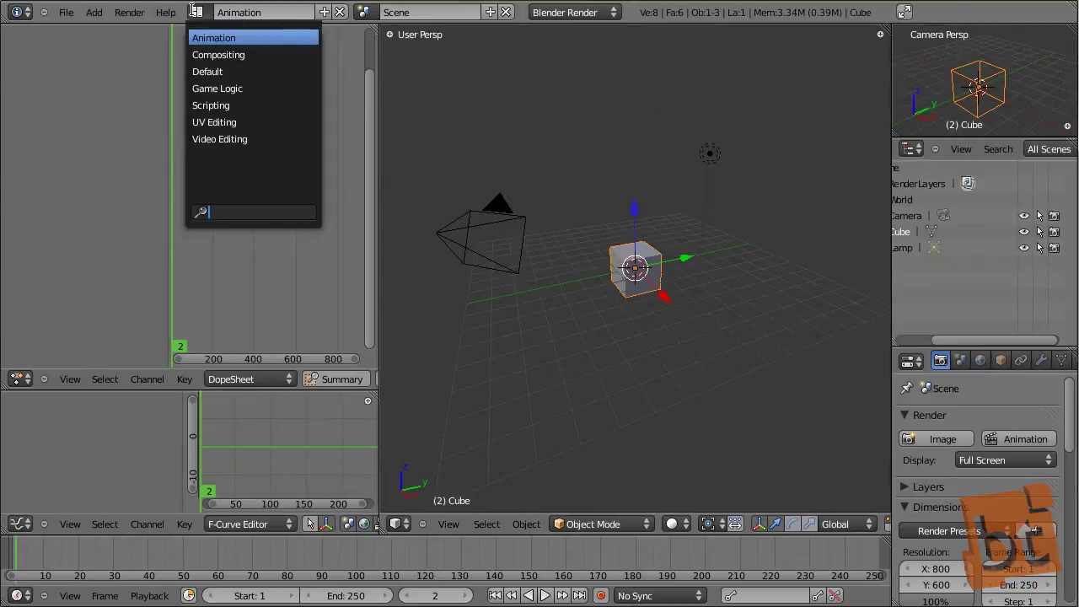
pyautogui.click(252, 107)
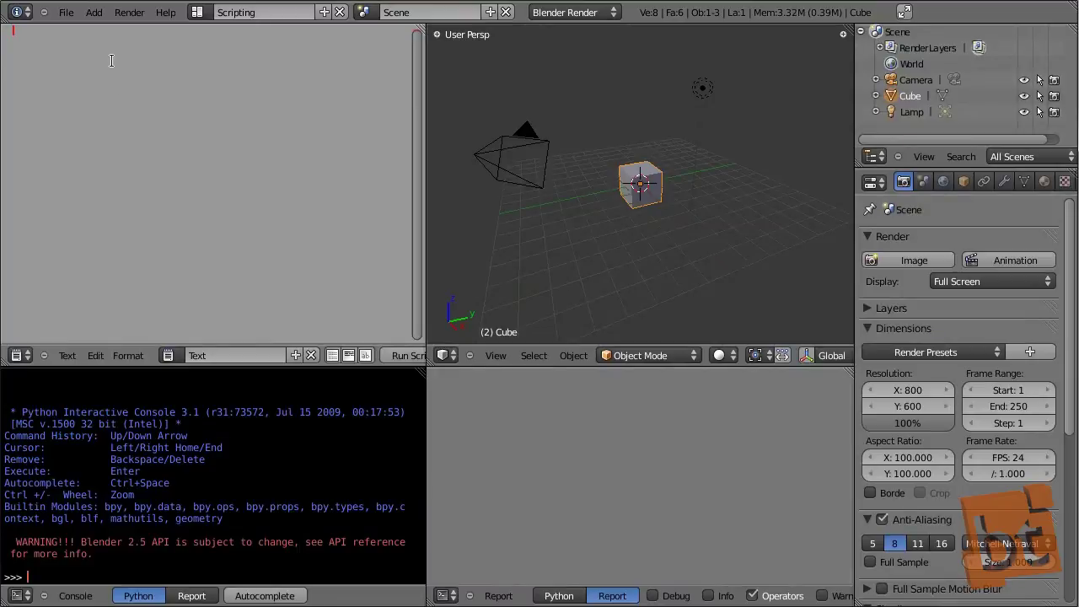
pyautogui.write('Welcome to blendtuts.com!')
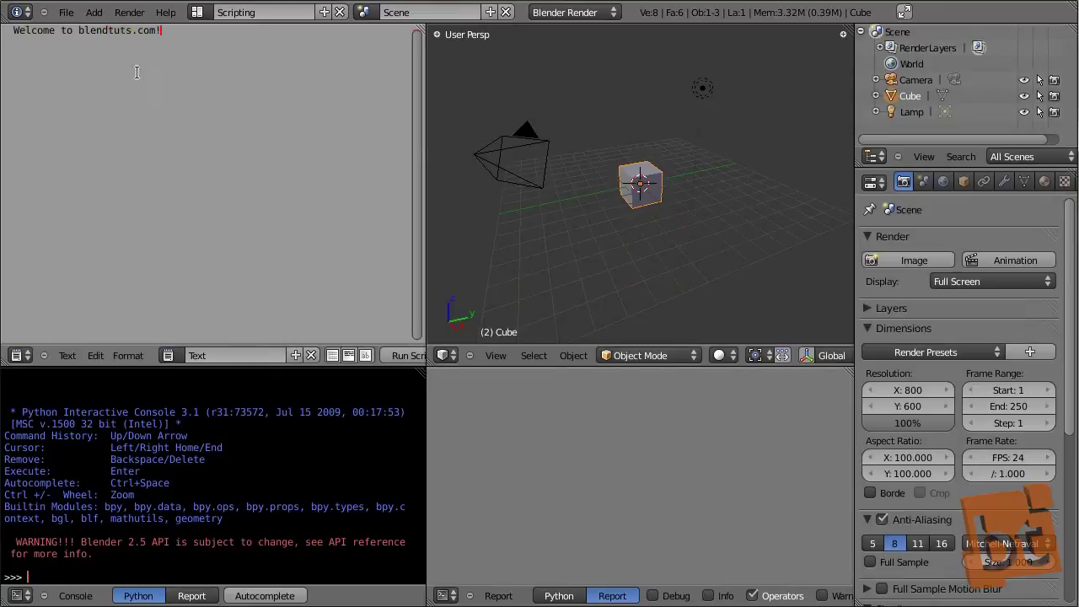
# Switch the screen layout to UV Editing and review the list of available layouts
pyautogui.click(200, 14)
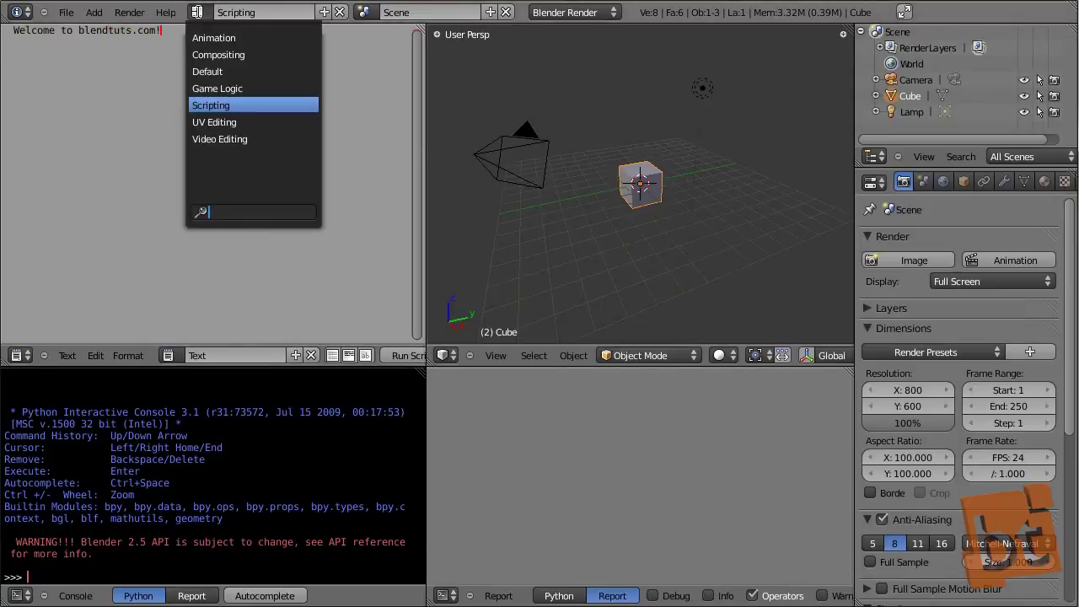
pyautogui.click(264, 125)
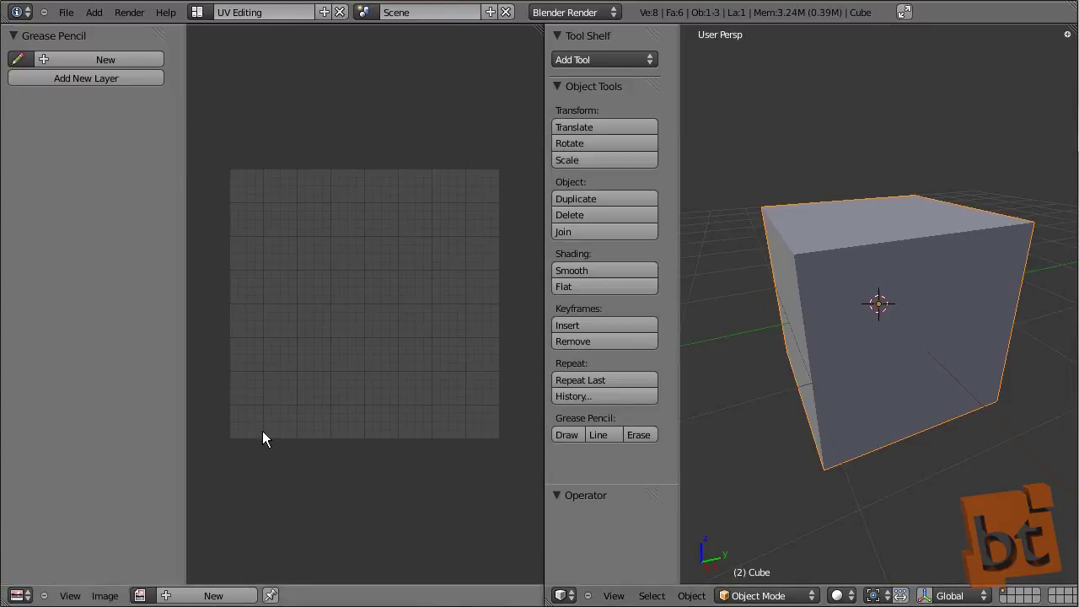
pyautogui.click(199, 11)
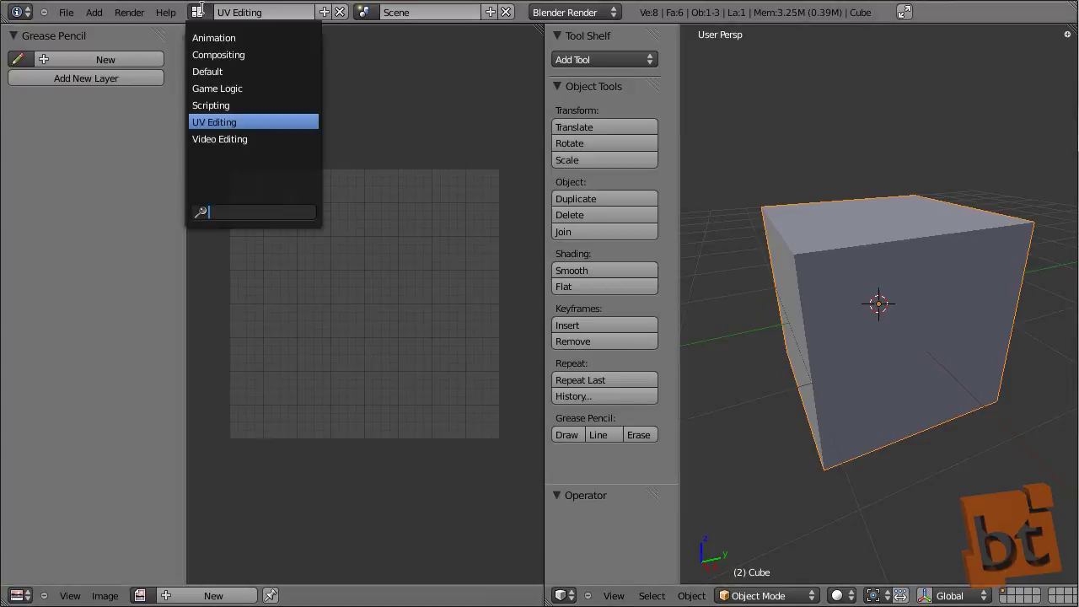
pyautogui.click(203, 11)
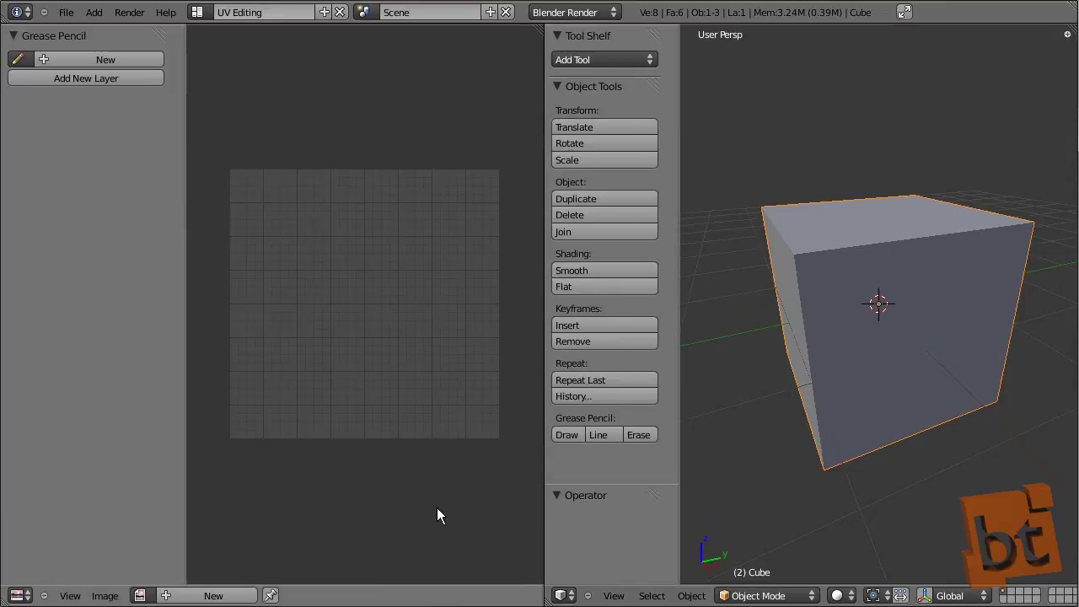
# Switch the screen layout to Default, leave the quad view and orbit the single 3D view around the cube
pyautogui.click(197, 11)
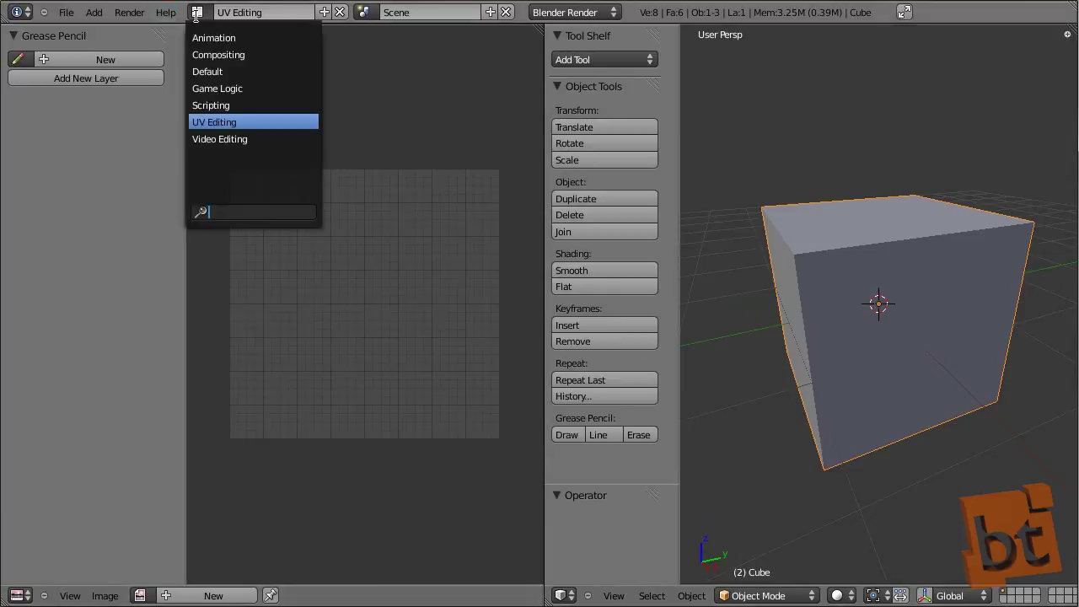
pyautogui.click(245, 72)
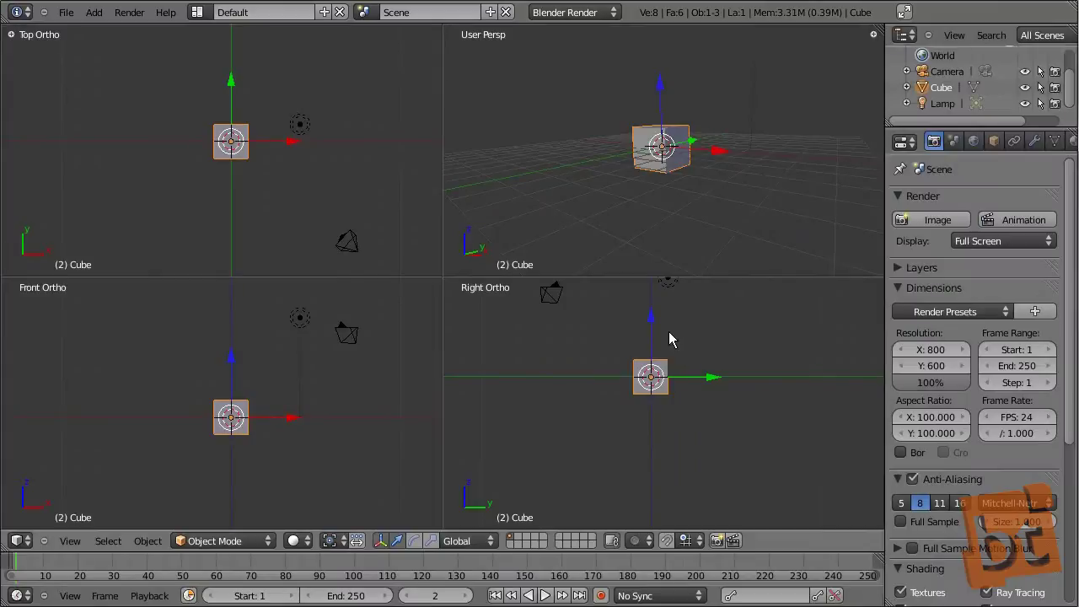
pyautogui.hotkey('ctrl', 'alt', 'q')
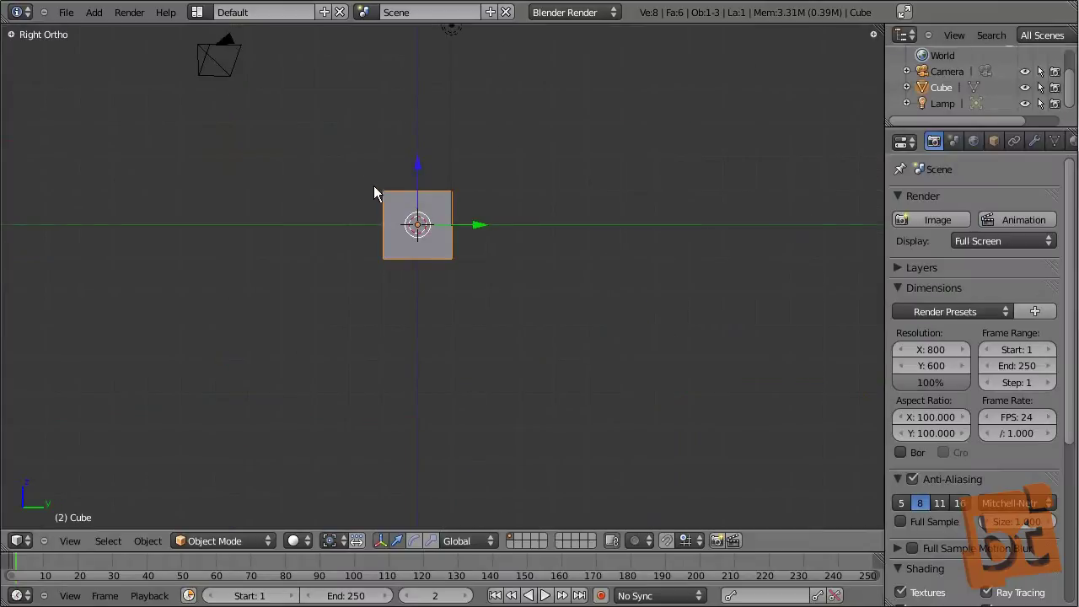
pyautogui.moveTo(374, 193); pyautogui.dragTo(711, 357, button='middle')
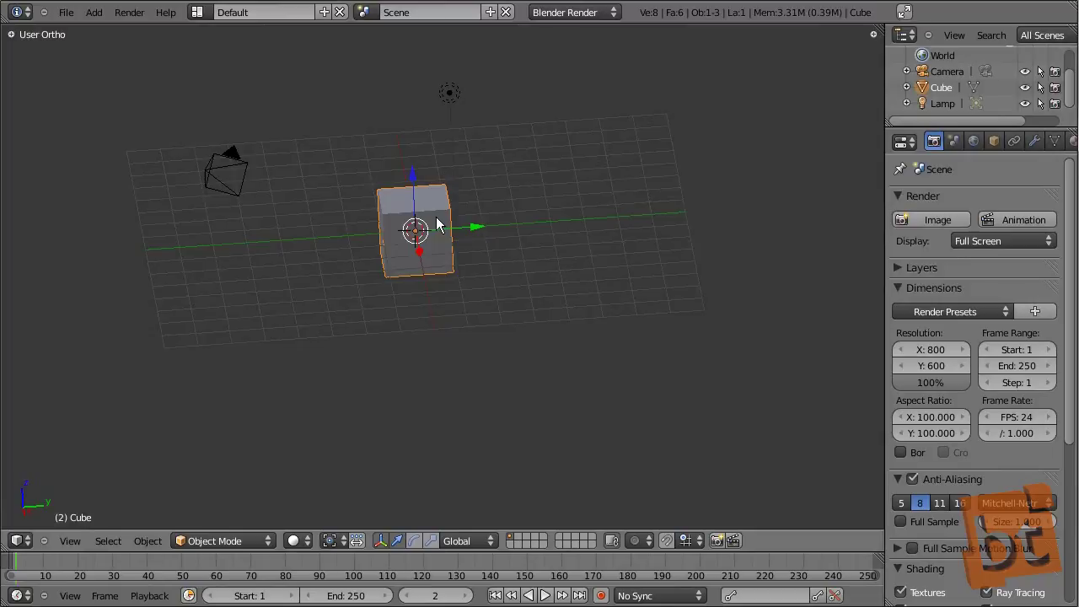
# Frame the selected cube, look through the camera, and orbit back out to a user perspective
pyautogui.press('KP_Decimal')
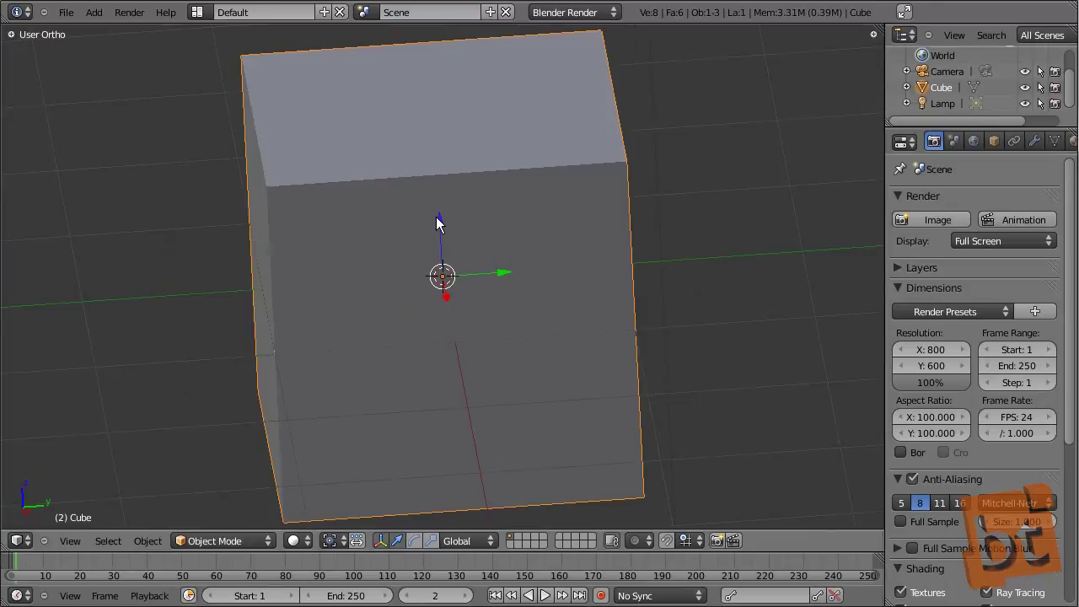
pyautogui.scroll(-10, 421, 235)
pyautogui.scroll(1, 419, 236)
pyautogui.press('KP_0')
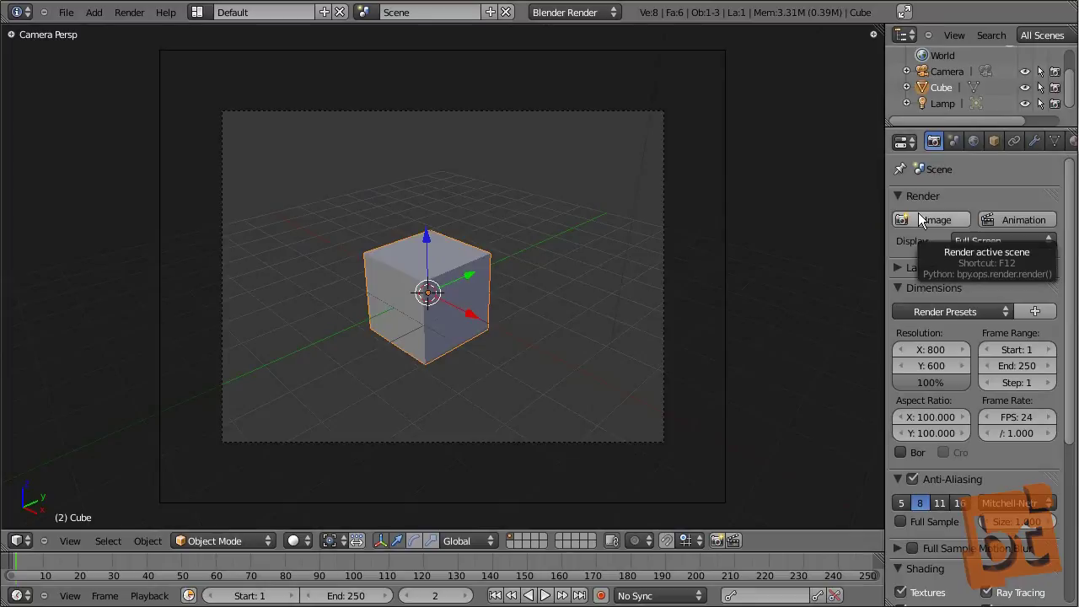
pyautogui.moveTo(651, 241); pyautogui.dragTo(677, 350, button='middle')
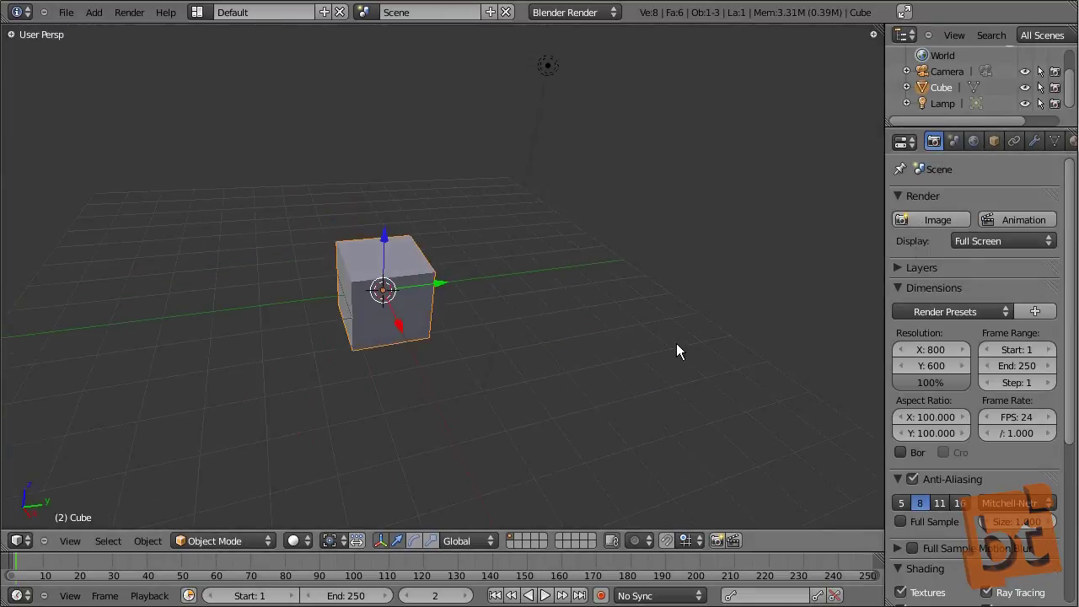
# View the cube from the front, switch to orthographic projection, and view it from the right and top
pyautogui.press('KP_1')
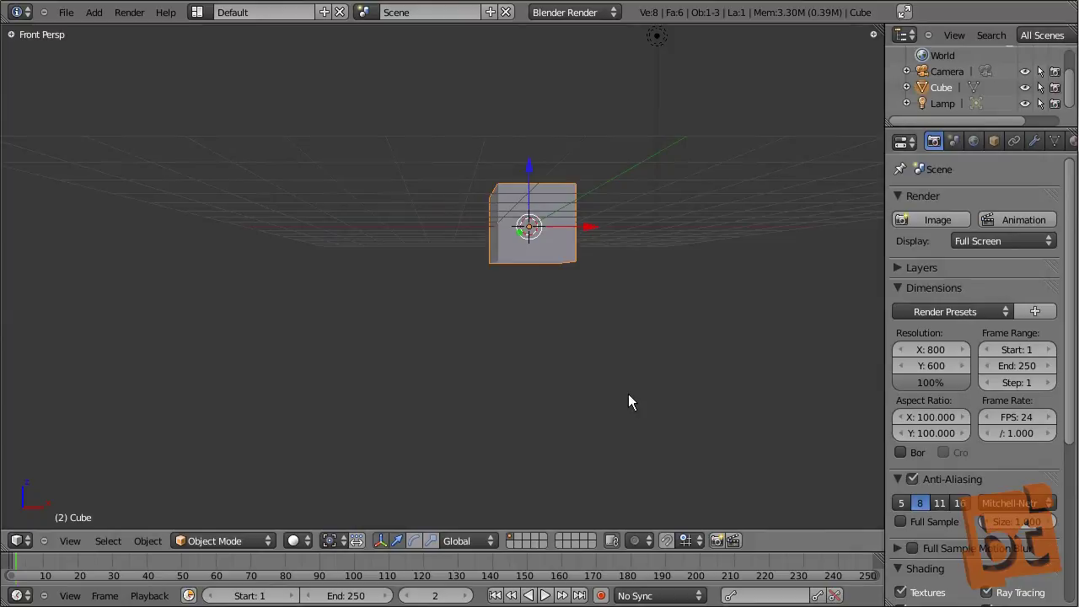
pyautogui.press('KP_5')
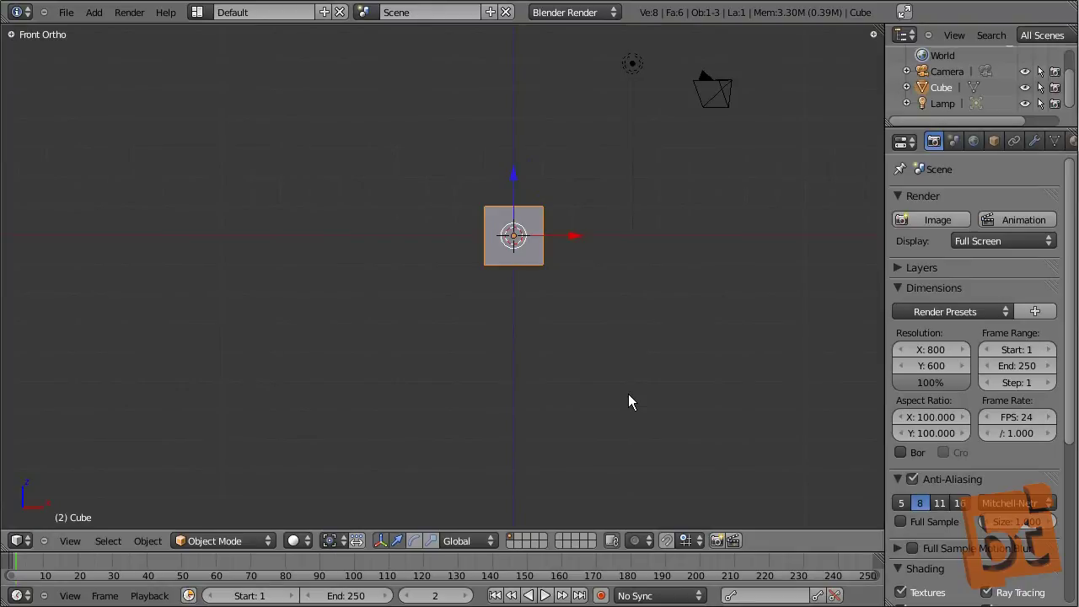
pyautogui.press('KP_3')
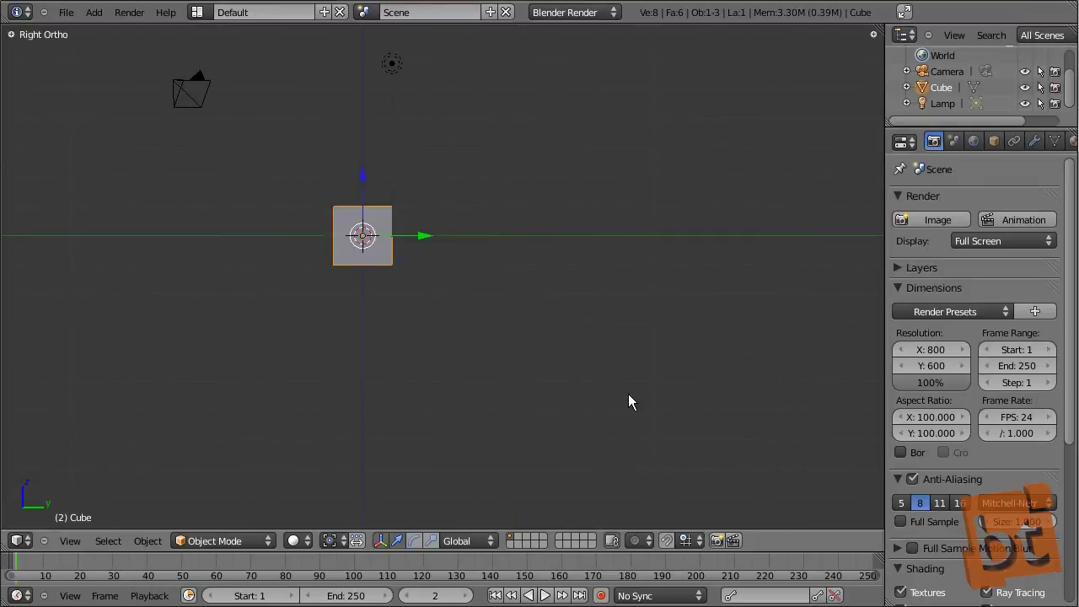
pyautogui.press('KP_7')
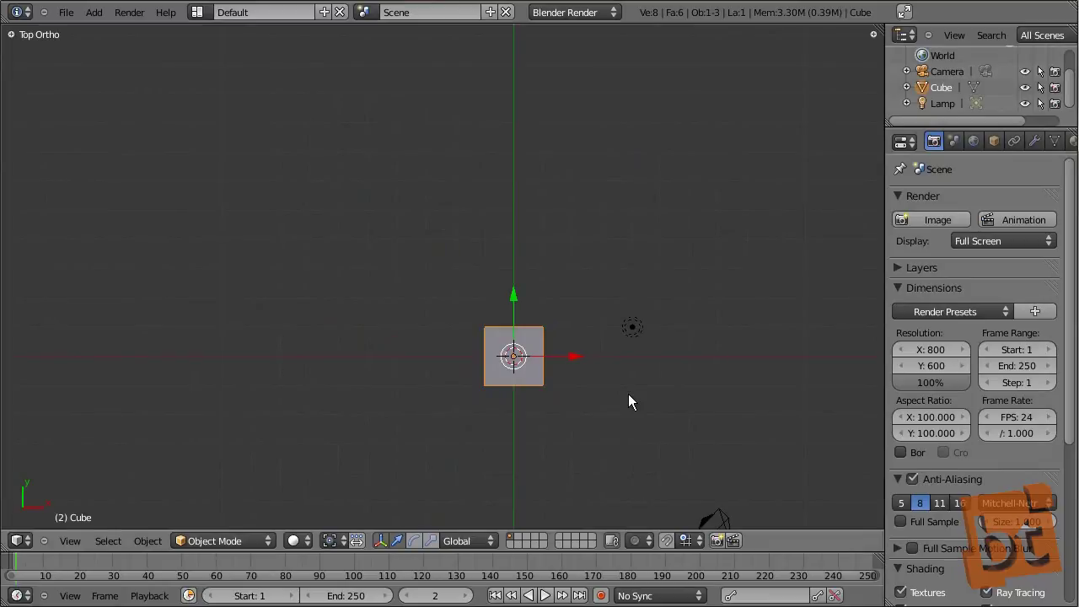
# Rotate the orthographic top view in fixed increments, vertically and sideways, to see the cube at an angle
pyautogui.press('KP_2')
pyautogui.press('KP_2')
pyautogui.press('KP_2')
pyautogui.press('KP_2')
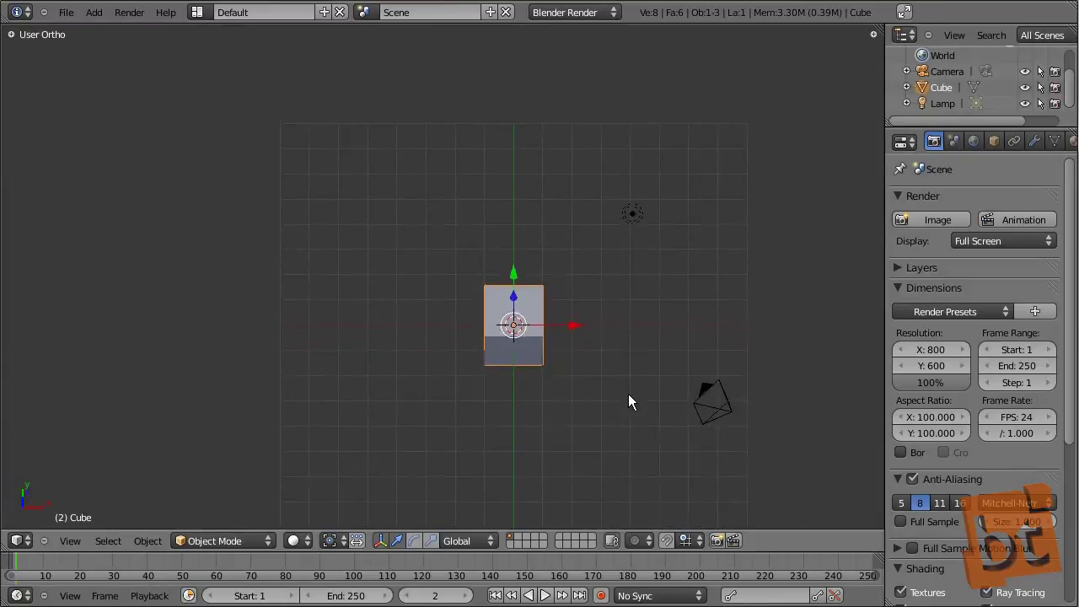
pyautogui.press('KP_8')
pyautogui.press('KP_8')
pyautogui.press('KP_4')
pyautogui.press('KP_4')
pyautogui.press('KP_2')
pyautogui.press('KP_4')
pyautogui.press('KP_4')
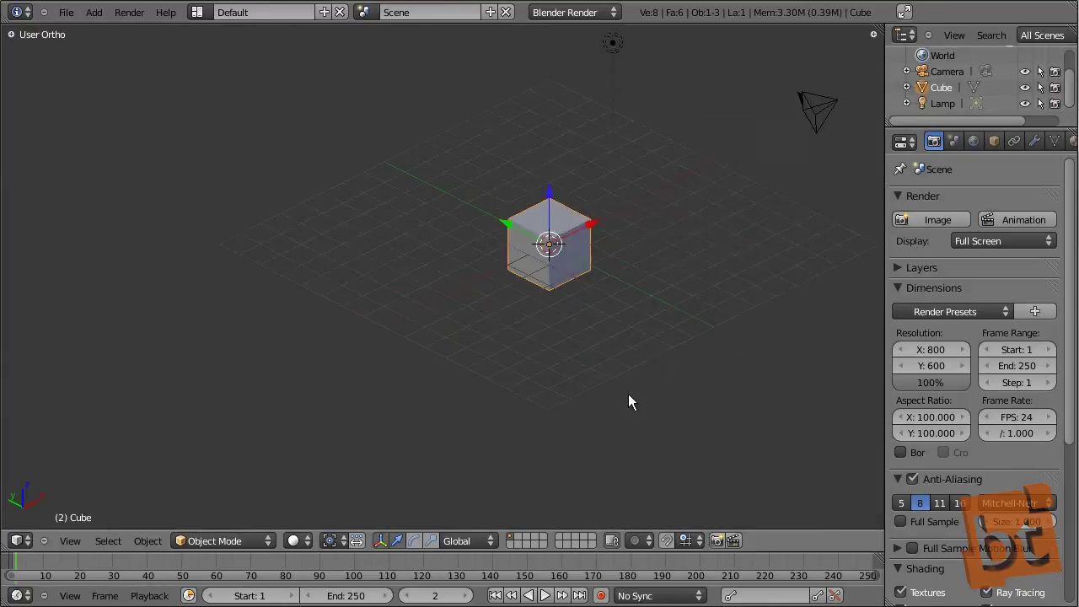
# Switch the view to perspective and rotate it sideways in fixed increments all the way around the cube
pyautogui.press('KP_5')
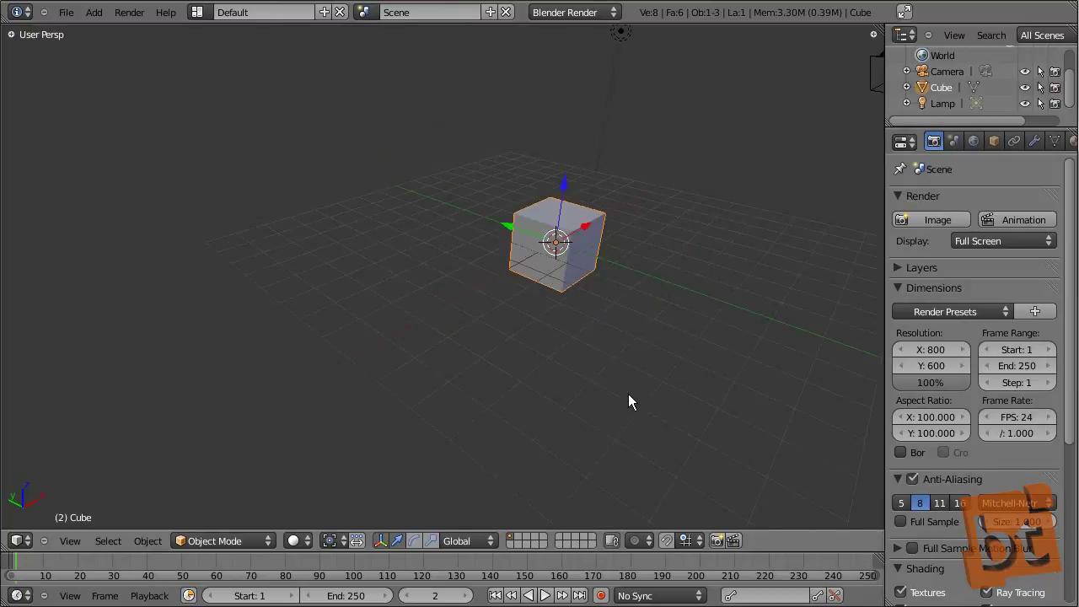
pyautogui.press('KP_2')
pyautogui.press('KP_4')
pyautogui.press('KP_4')
pyautogui.press('KP_4')
pyautogui.press('KP_4')
pyautogui.press('KP_4')
pyautogui.press('KP_4')
pyautogui.press('KP_4')
pyautogui.press('KP_4')
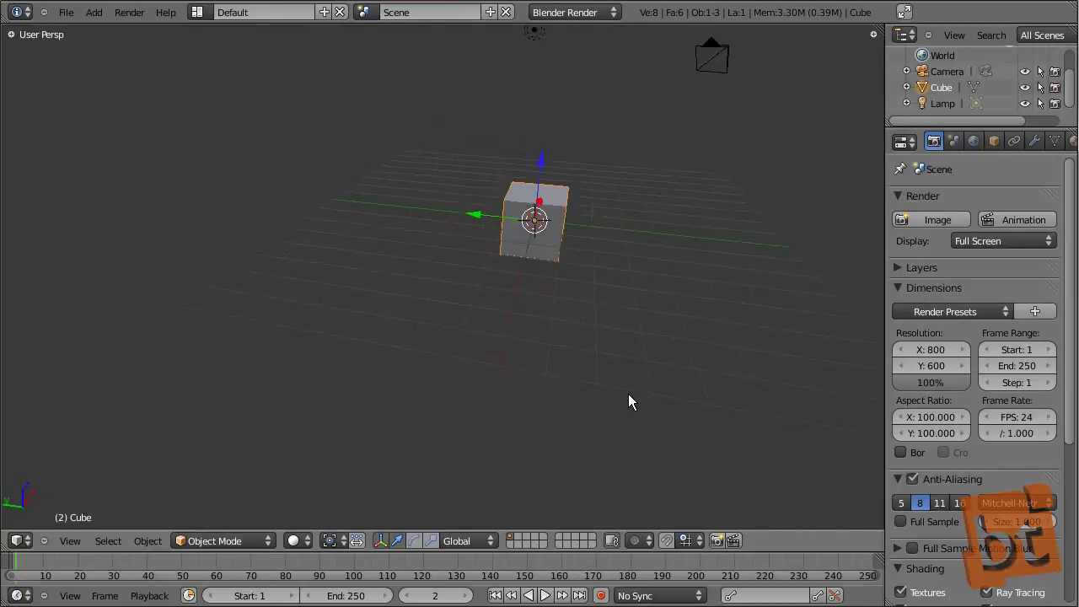
pyautogui.press('KP_4')
pyautogui.press('KP_4')
pyautogui.press('KP_4')
pyautogui.press('KP_4')
pyautogui.press('KP_4')
pyautogui.press('KP_4')
pyautogui.press('KP_4')
pyautogui.press('KP_4')
pyautogui.press('KP_4')
pyautogui.press('KP_4')
pyautogui.press('KP_4')
pyautogui.press('KP_4')
pyautogui.press('KP_4')
pyautogui.press('KP_4')
pyautogui.press('KP_4')
pyautogui.press('KP_4')
pyautogui.press('KP_4')
pyautogui.press('KP_4')
pyautogui.press('KP_4')
pyautogui.press('KP_4')
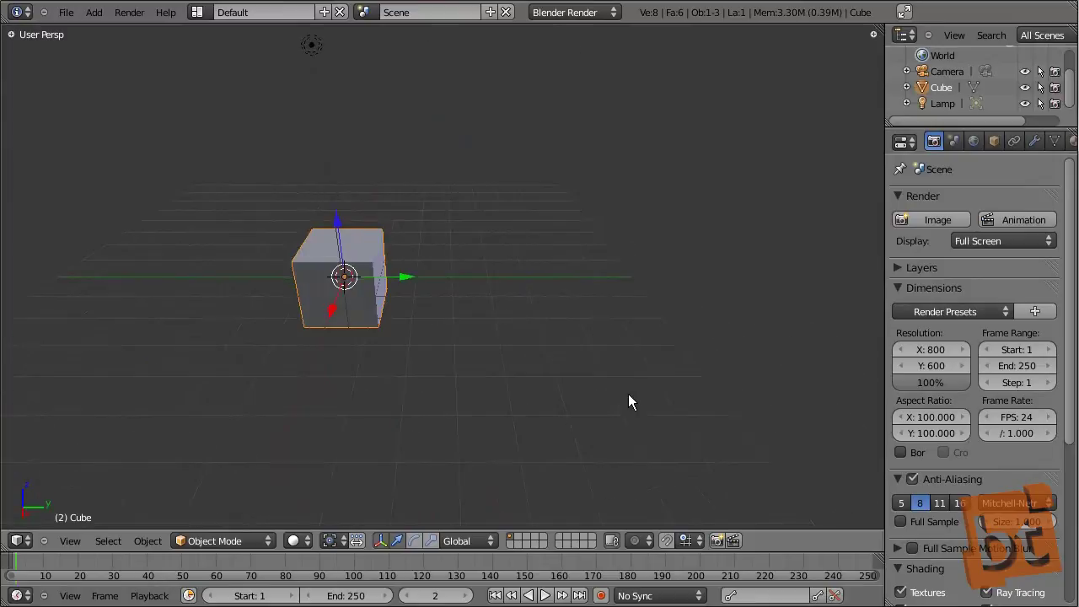
pyautogui.press('KP_4')
pyautogui.press('KP_4')
pyautogui.press('KP_4')
pyautogui.press('KP_4')
pyautogui.press('KP_4')
pyautogui.press('KP_4')
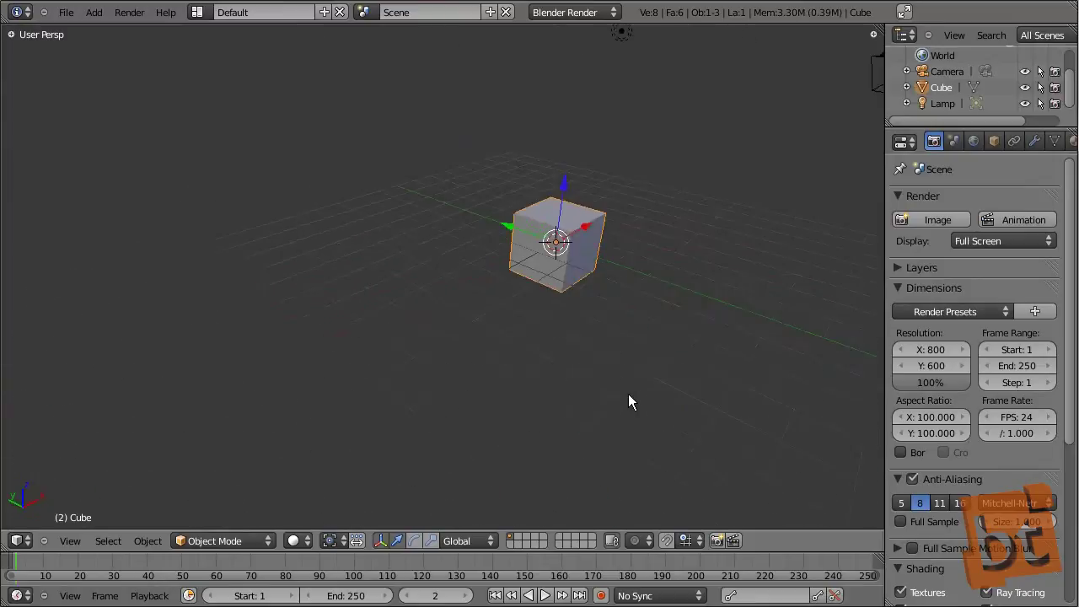
pyautogui.press('KP_4')
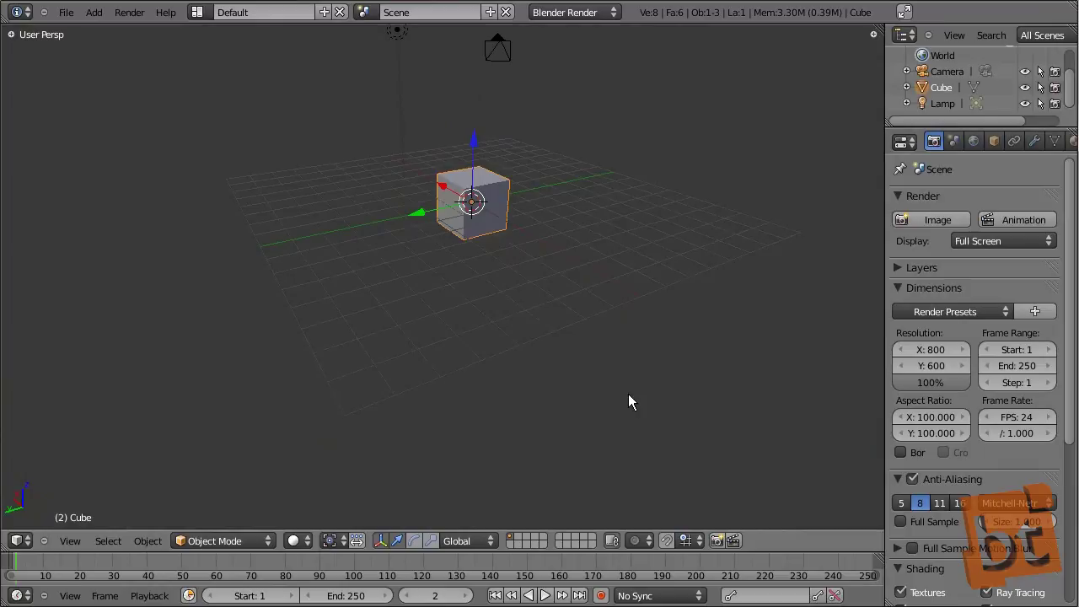
# View the cube from the front in perspective and orbit freely around it
pyautogui.press('KP_1')
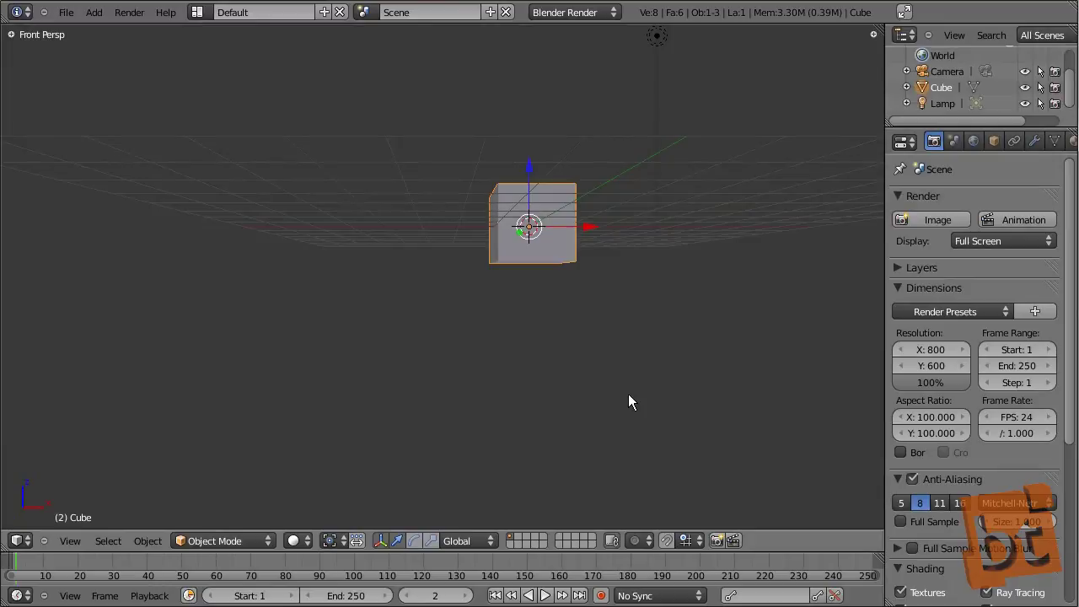
pyautogui.moveTo(629, 395); pyautogui.dragTo(637, 233, button='middle')
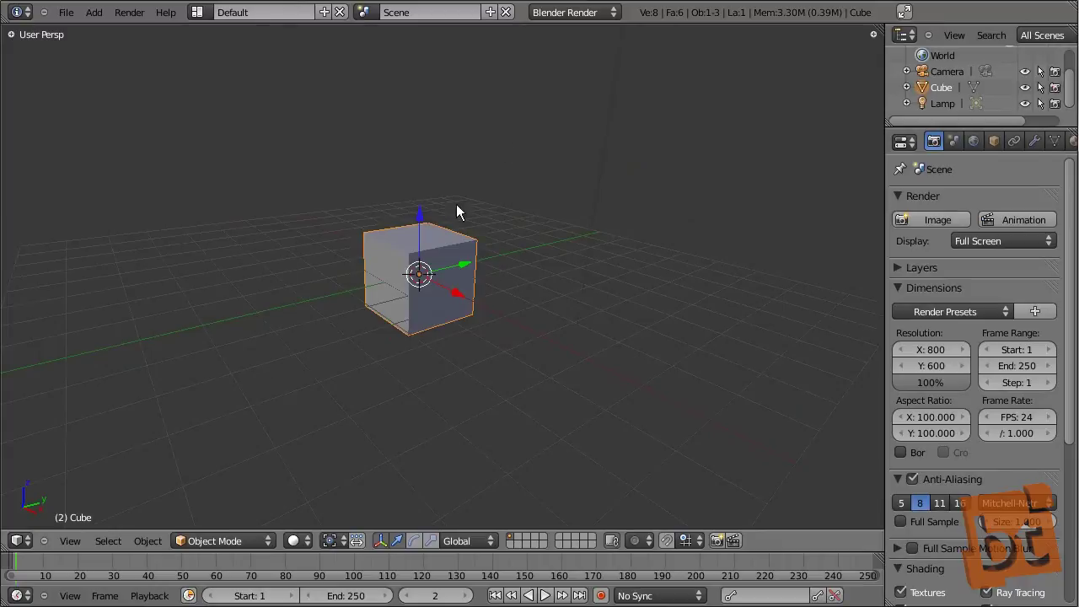
pyautogui.moveTo(547, 328); pyautogui.dragTo(456, 334, button='middle')
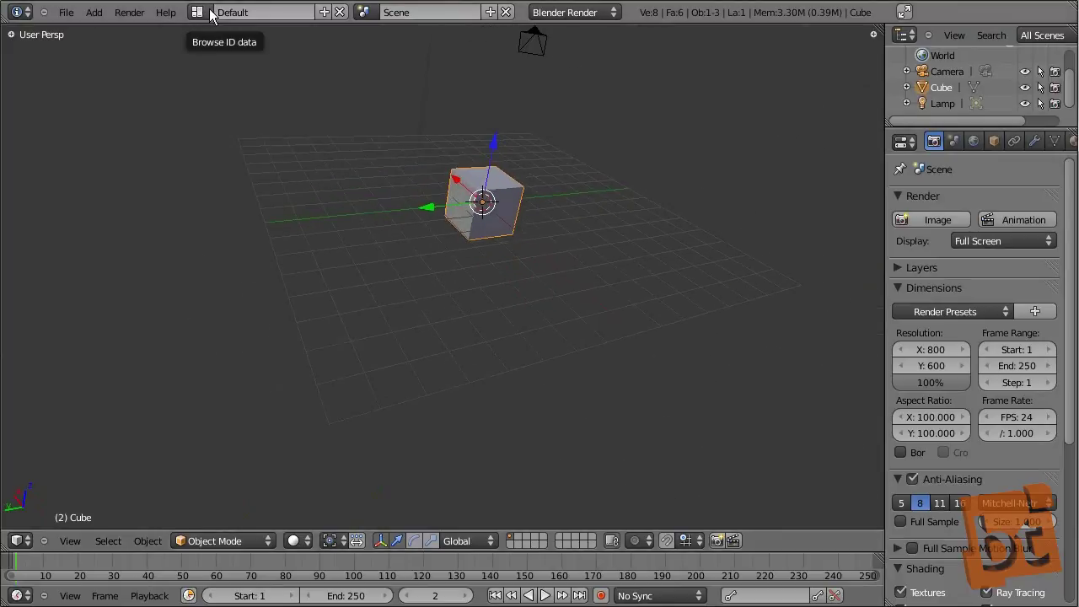
# Add a new screen layout from Default, name it blendtuts, and check it in the list of layouts
pyautogui.click(324, 14)
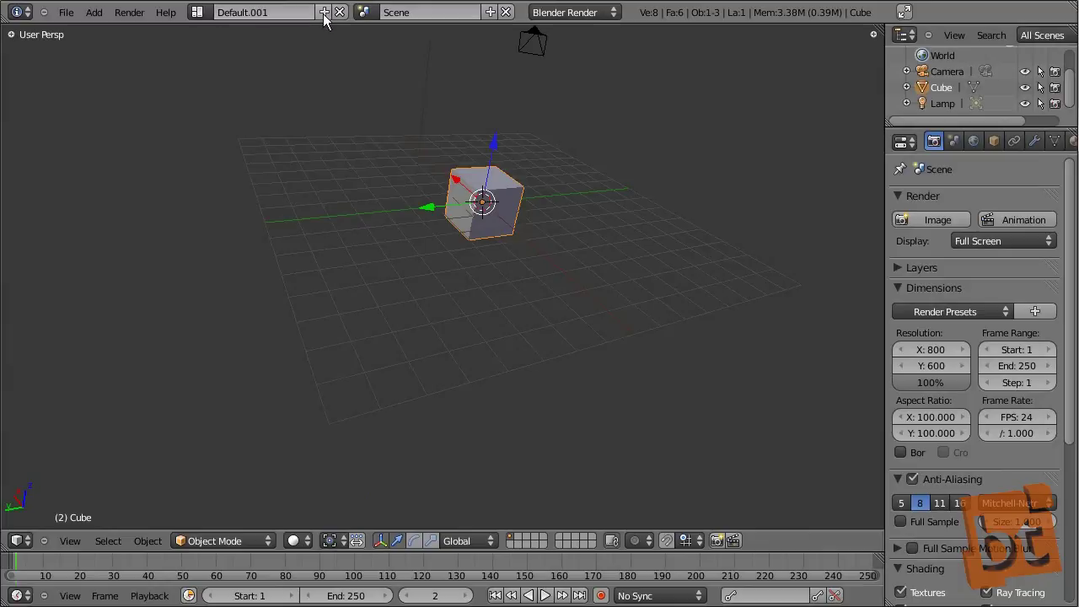
pyautogui.click(284, 14)
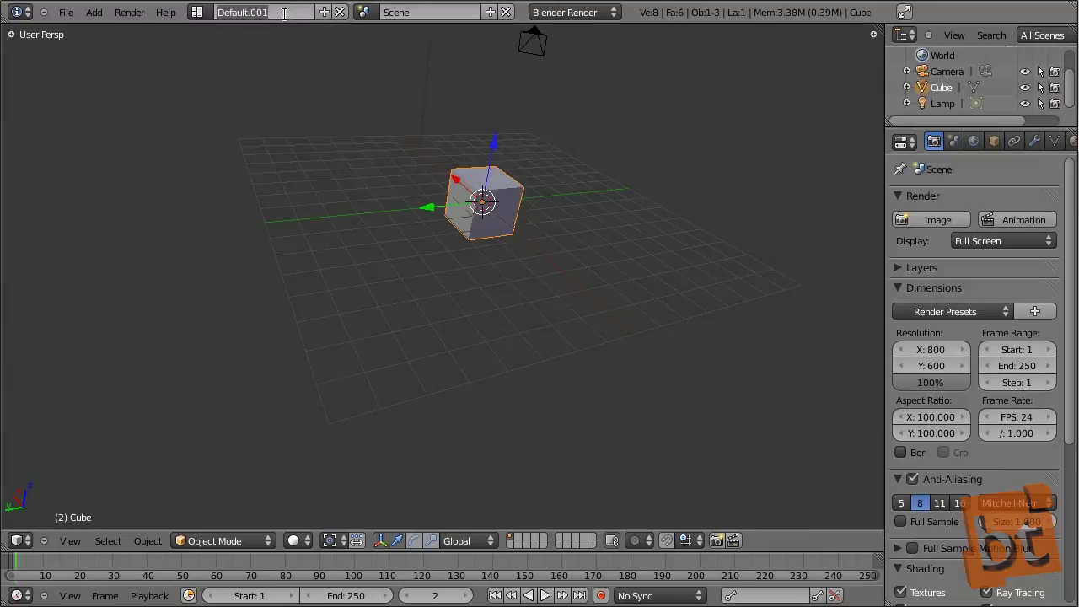
pyautogui.write('blendtuts')
pyautogui.press('Return')
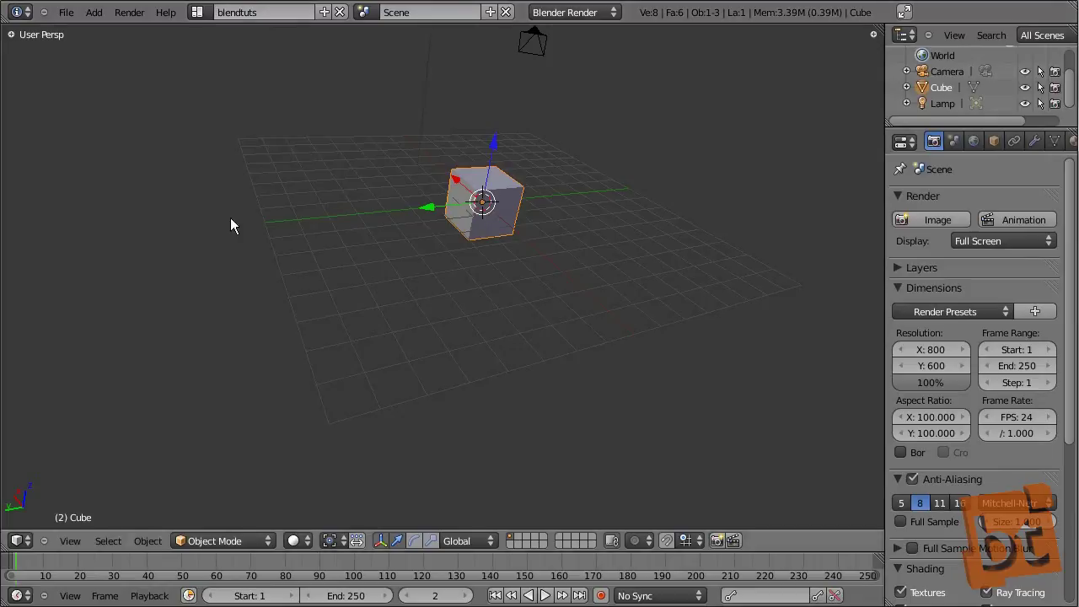
pyautogui.click(196, 12)
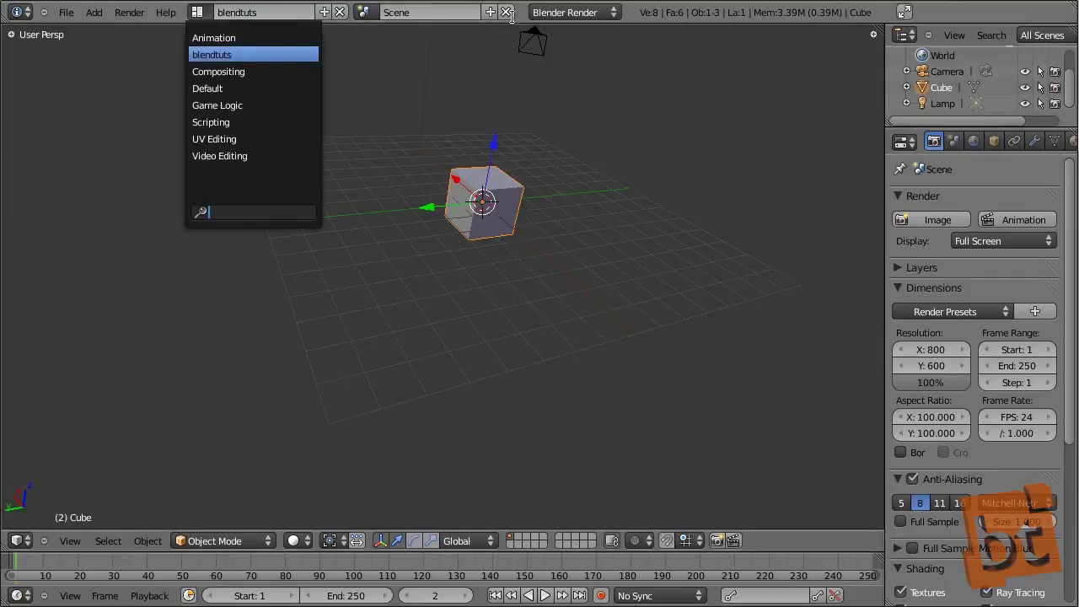
pyautogui.click(543, 80)
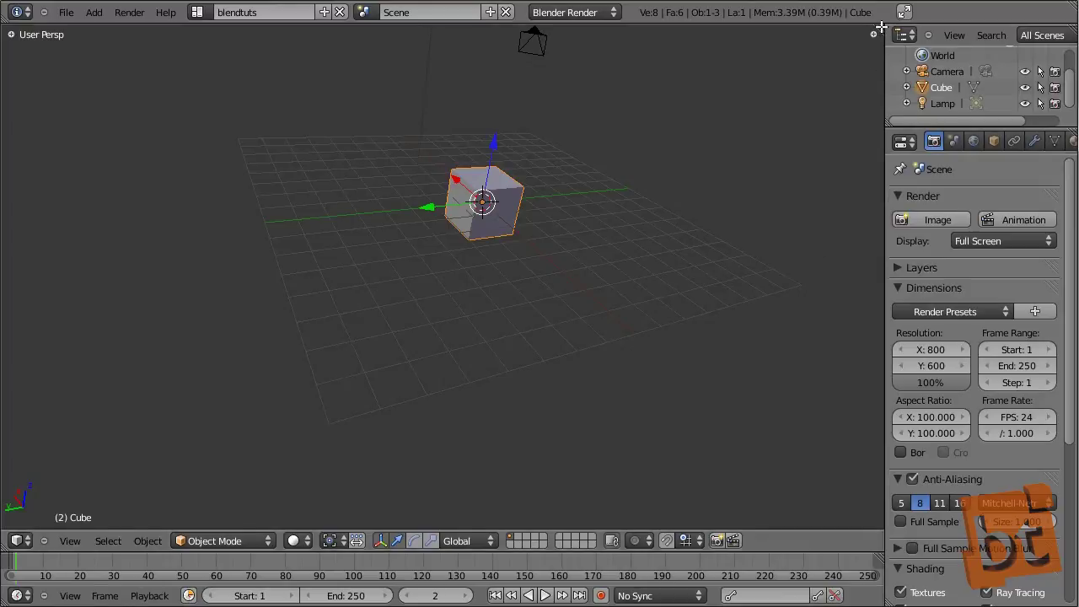
# Split the 3D view into two side-by-side areas and orbit and zoom one of them independently
pyautogui.moveTo(881, 28); pyautogui.dragTo(441, 178)
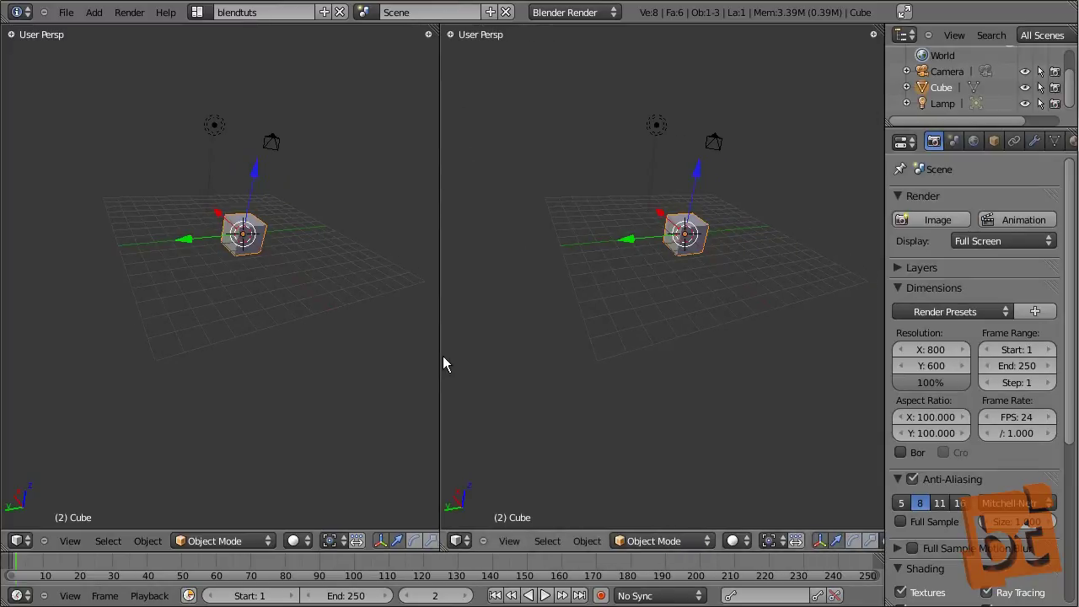
pyautogui.moveTo(671, 340); pyautogui.dragTo(814, 341, button='middle')
pyautogui.scroll(3, 646, 358)
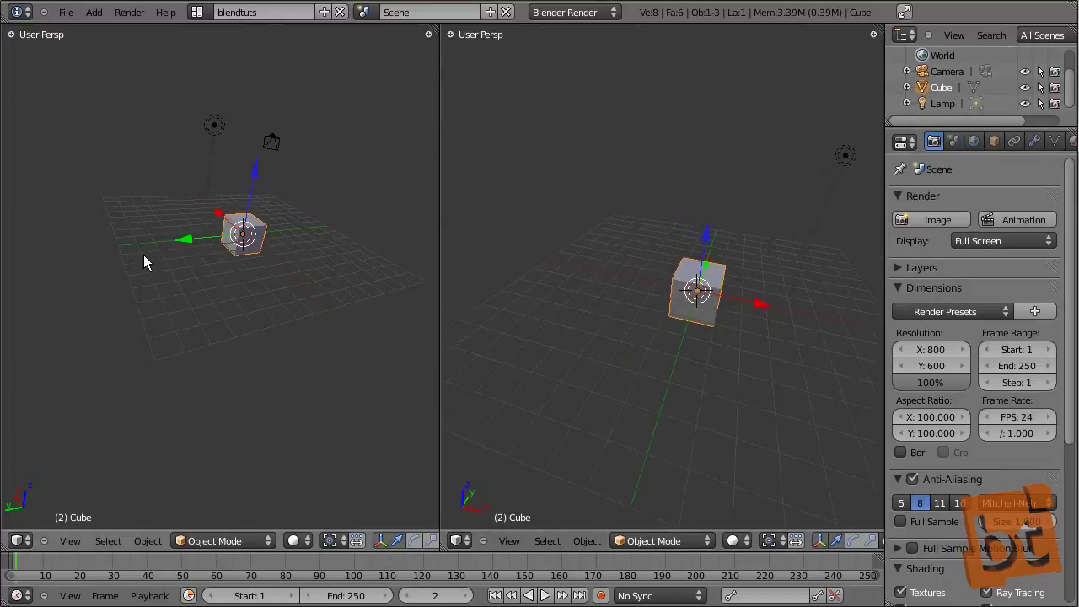
# Change one of the two 3D views to the Node Editor and enable nodes for the cube's material
pyautogui.click(19, 542)
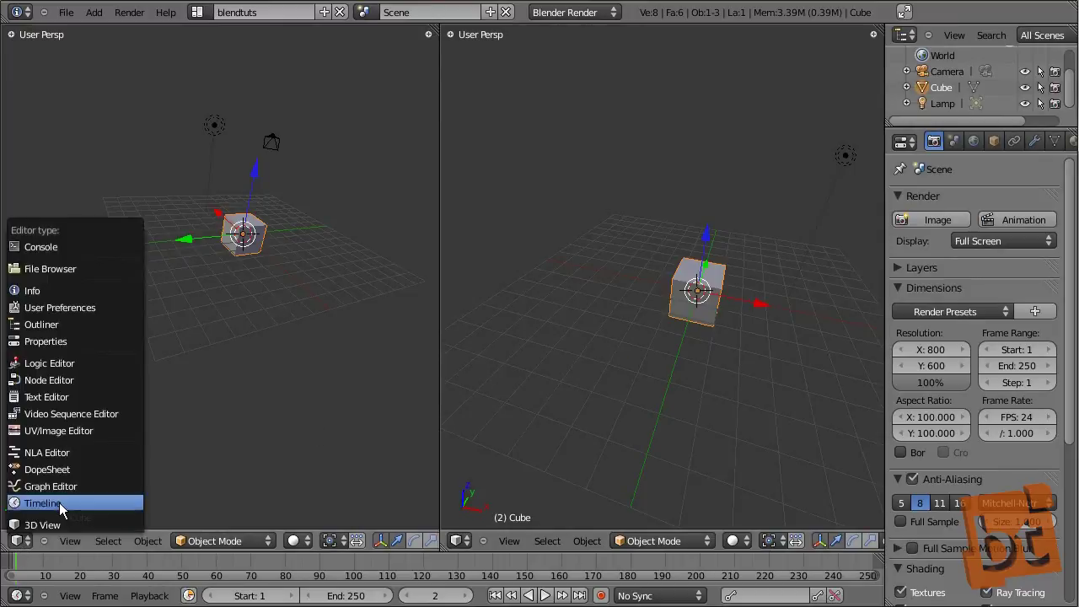
pyautogui.click(85, 381)
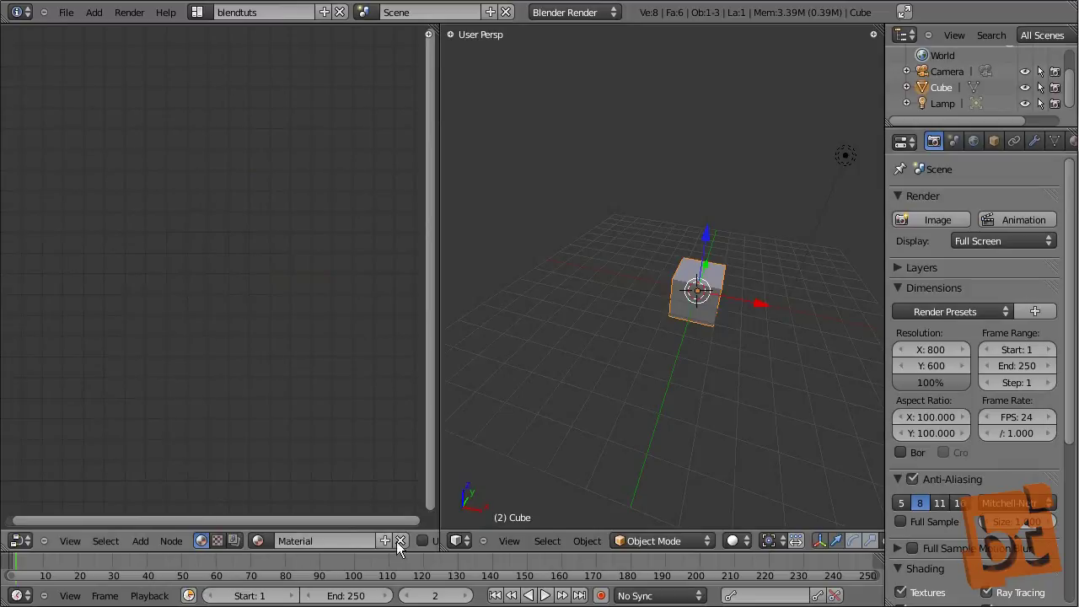
pyautogui.click(422, 540)
pyautogui.moveTo(278, 349); pyautogui.dragTo(287, 291, button='middle')
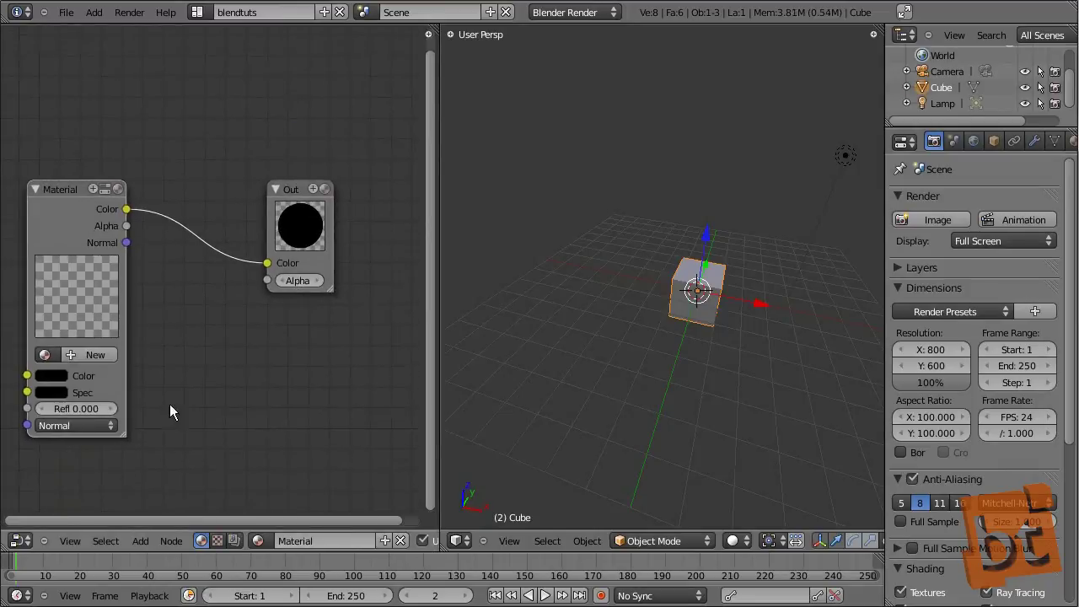
pyautogui.press('Home')
pyautogui.moveTo(717, 318); pyautogui.dragTo(742, 306, button='middle')
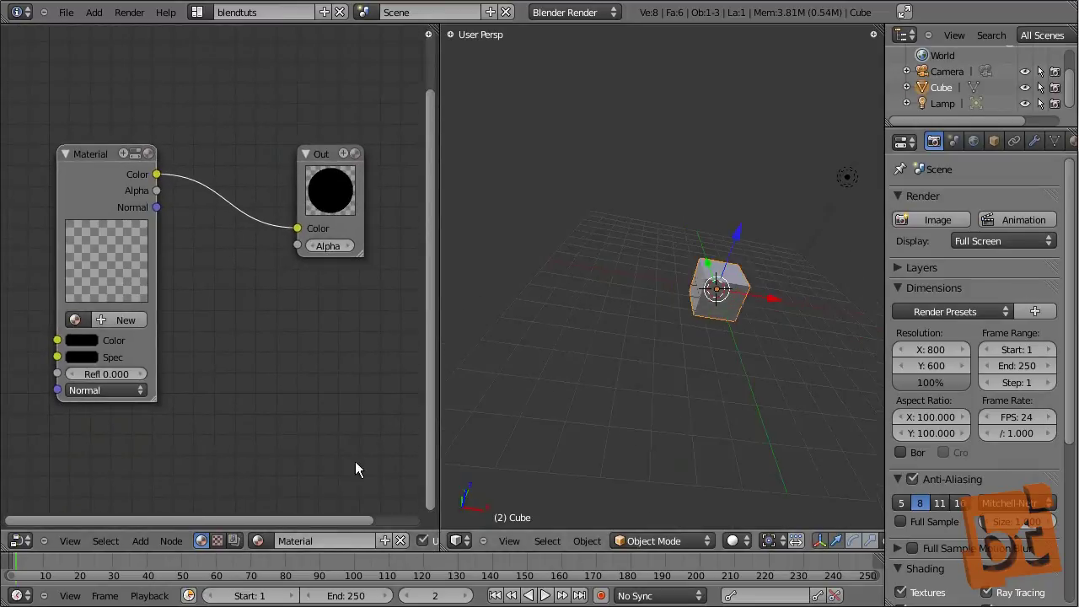
# Change the Node Editor area back to a 3D View and set it to a closer orthographic front view
pyautogui.click(19, 540)
pyautogui.click(32, 525)
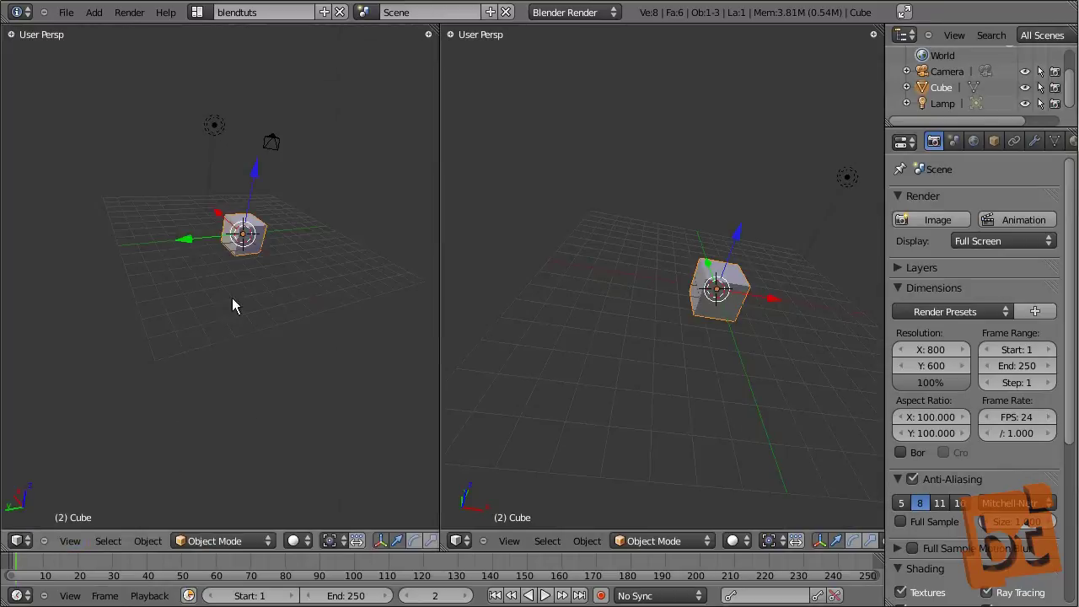
pyautogui.press('KP_1')
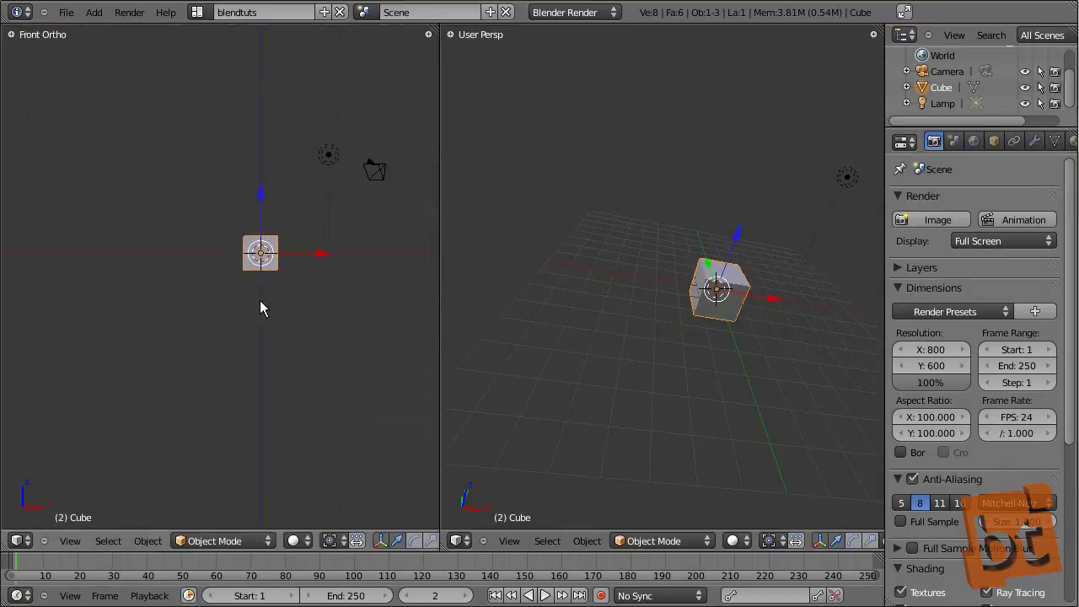
pyautogui.scroll(3, 304, 278)
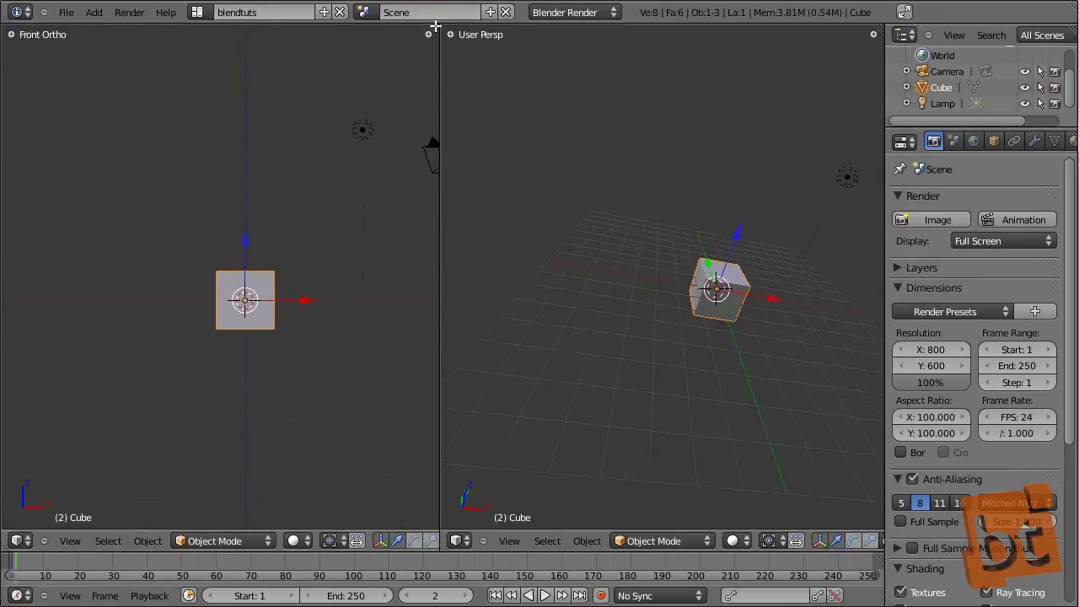
# Split the front view into two stacked areas and change the lower one to the UV/Image Editor
pyautogui.moveTo(435, 26); pyautogui.dragTo(407, 304)
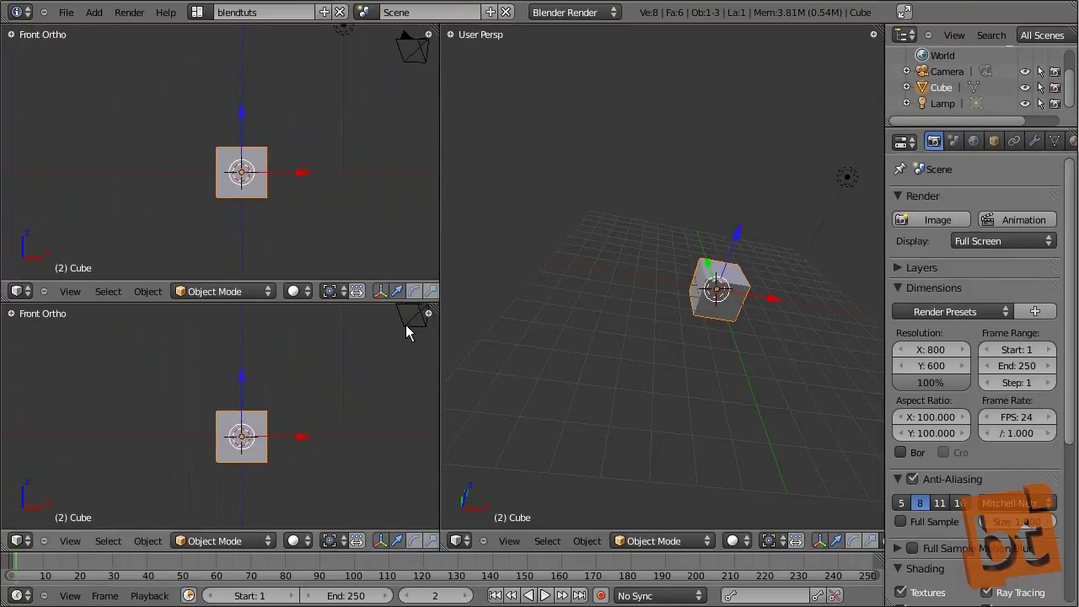
pyautogui.moveTo(279, 302); pyautogui.dragTo(279, 278)
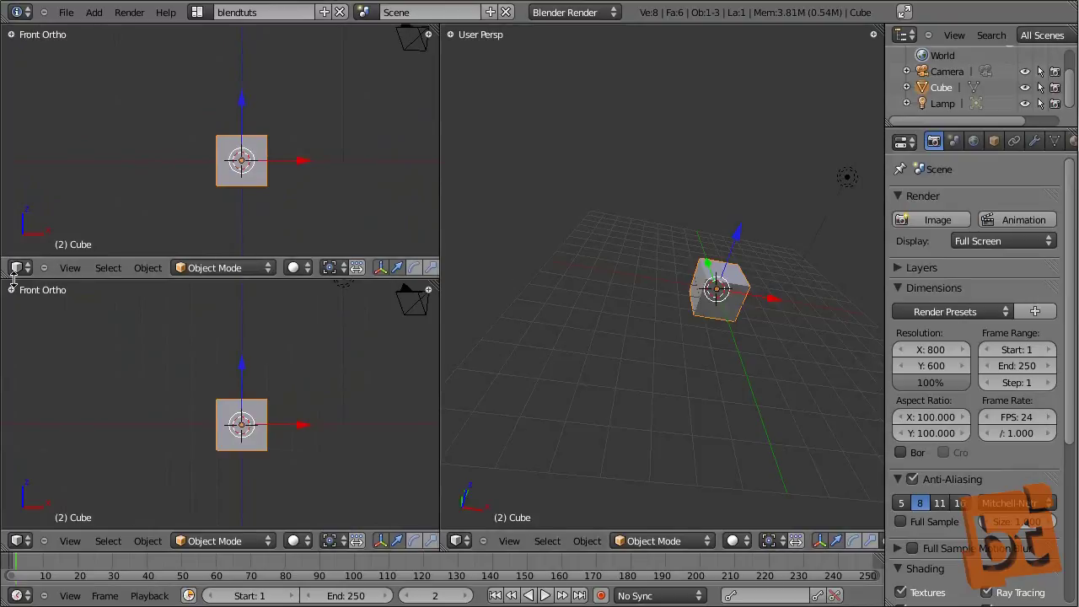
pyautogui.click(16, 541)
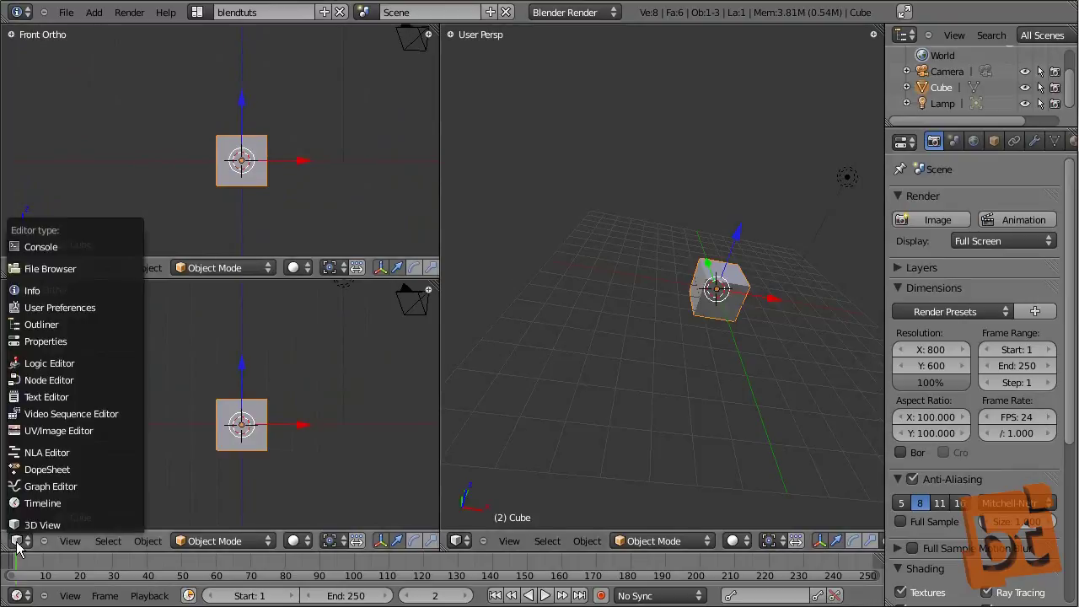
pyautogui.click(84, 430)
pyautogui.scroll(-4, 194, 412)
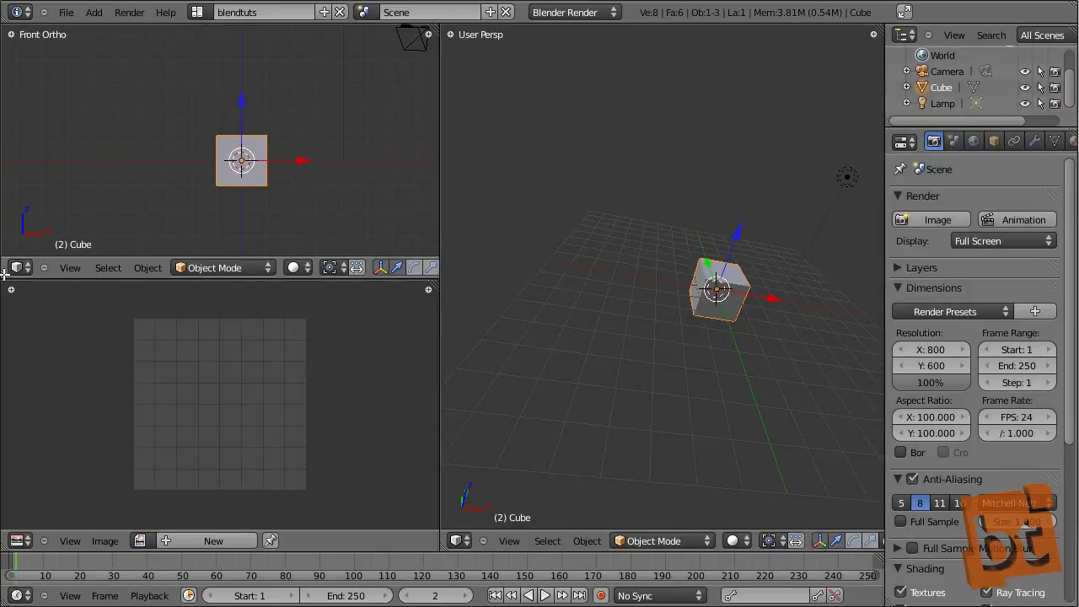
# Merge the front view over the UV/Image Editor beneath it and change the merged area to the UV/Image Editor
pyautogui.moveTo(4, 274); pyautogui.dragTo(172, 445)
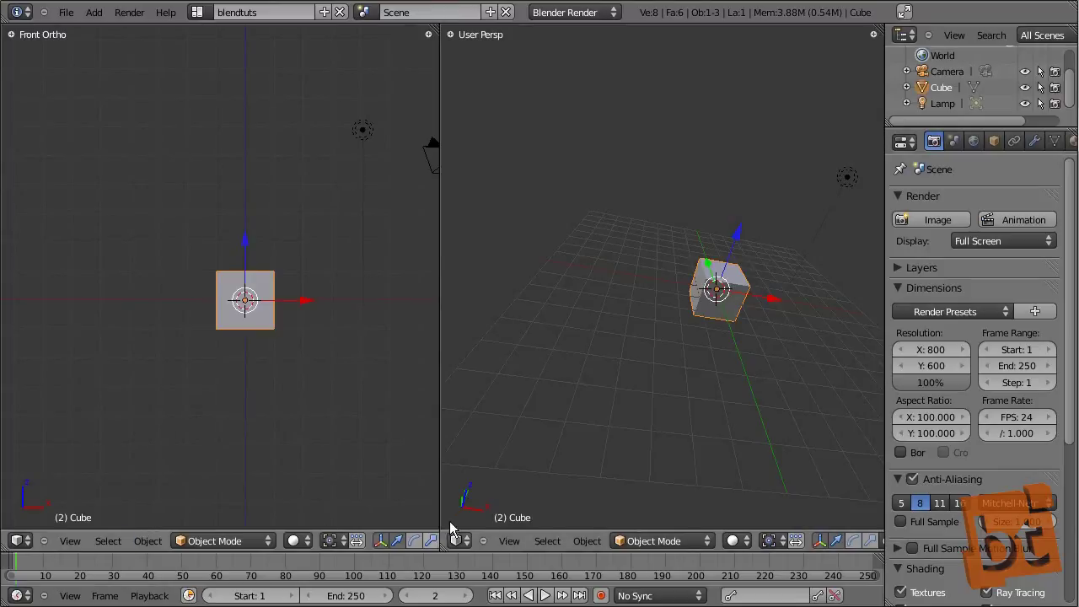
pyautogui.click(20, 539)
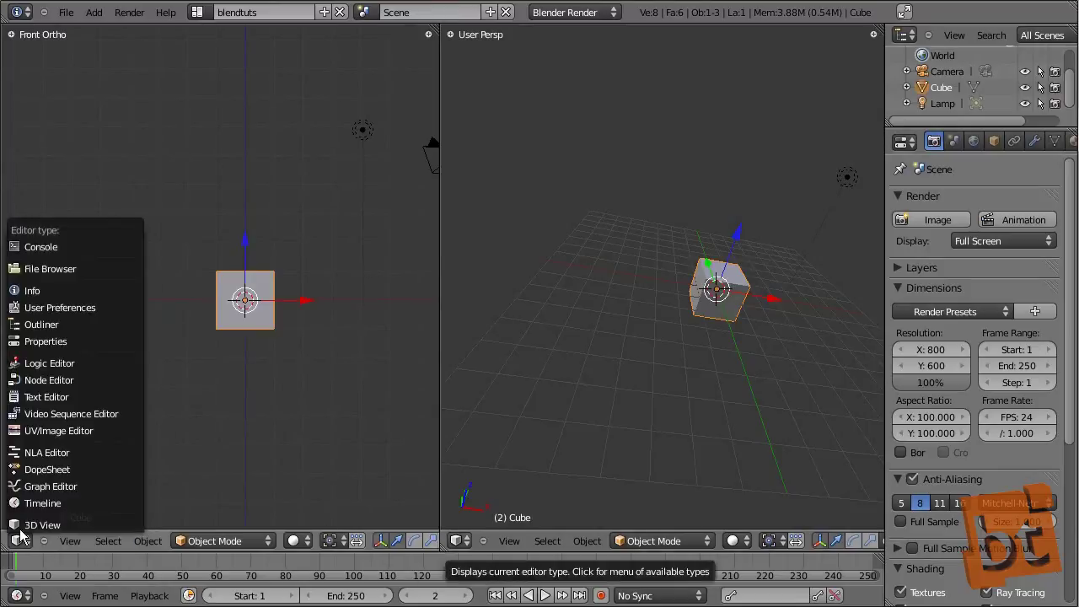
pyautogui.click(53, 431)
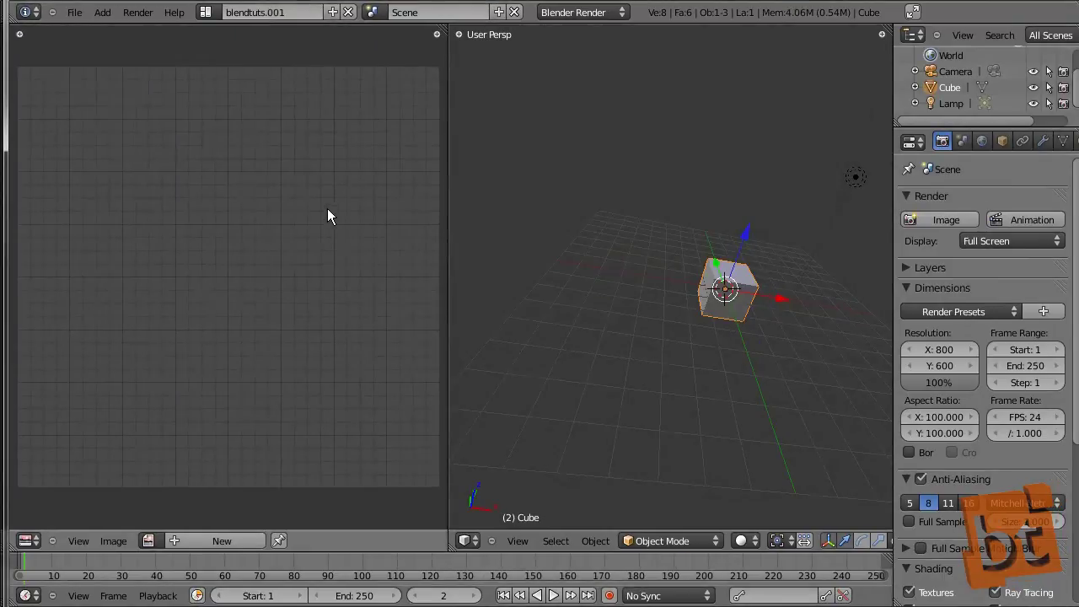
# Reposition the duplicated window showing layout blendtuts.001 and choose the UV/Image Editor for its grid area
pyautogui.moveTo(461, 0); pyautogui.dragTo(526, 121)
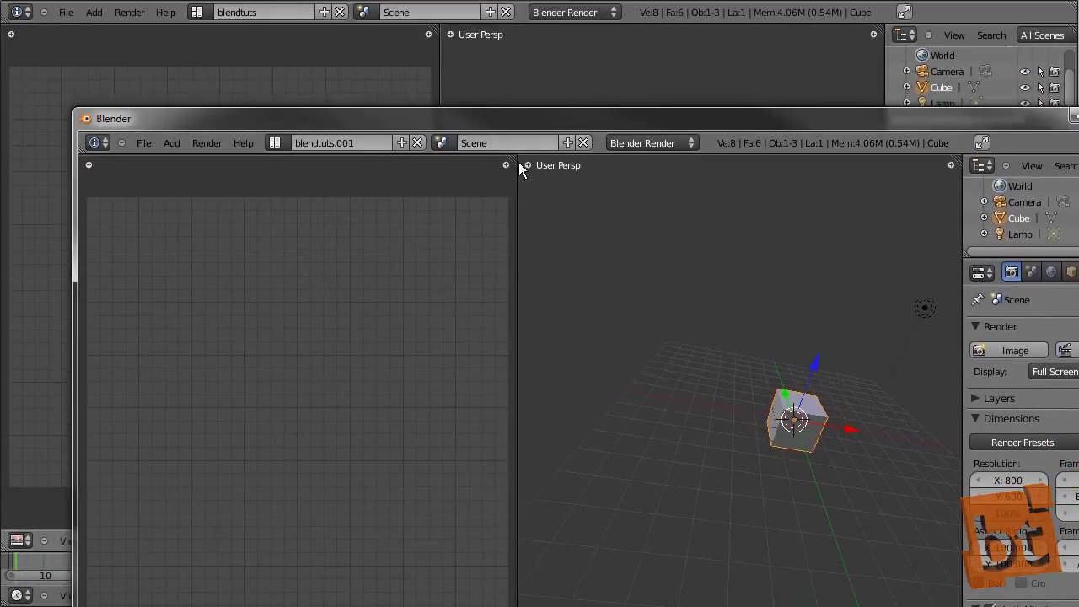
pyautogui.click(93, 604)
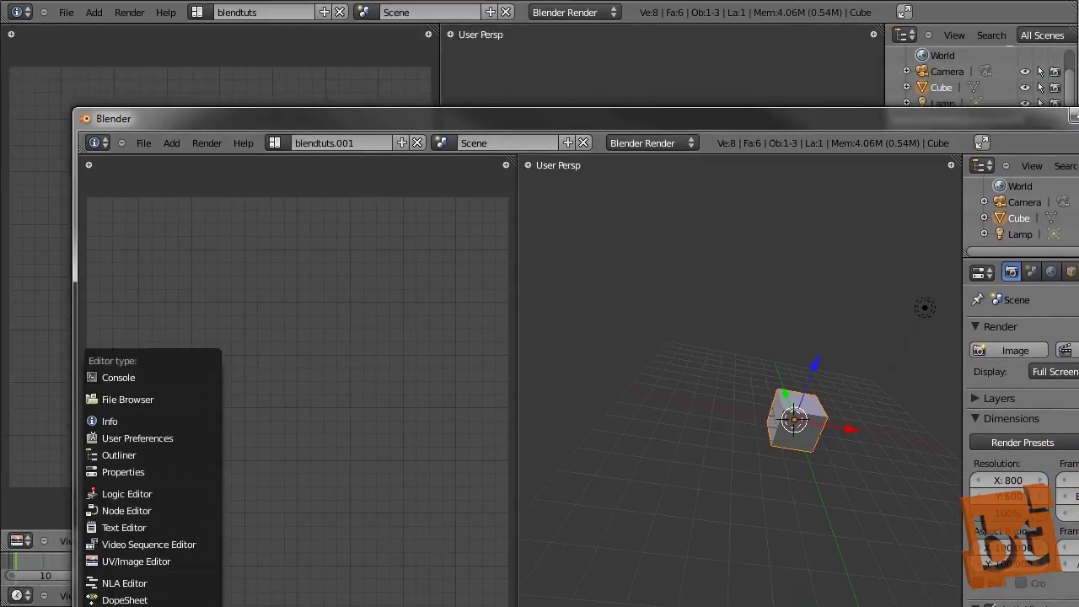
pyautogui.click(140, 564)
# Try moving the cube along the X axis in the duplicated window, cancel the move, and close that window
pyautogui.moveTo(759, 120); pyautogui.dragTo(137, 60)
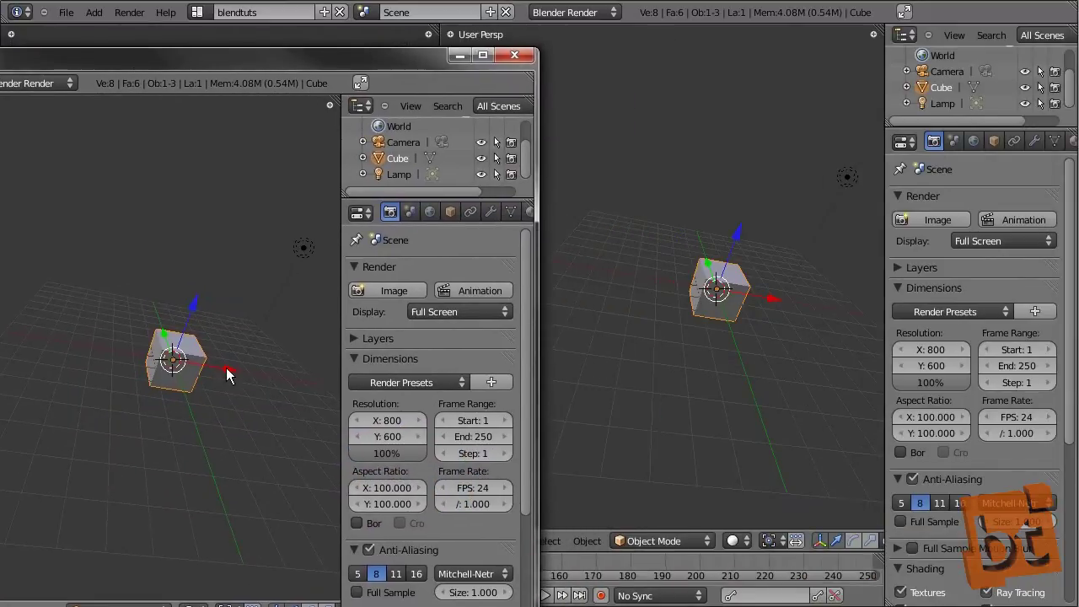
pyautogui.press('g')
pyautogui.press('x')
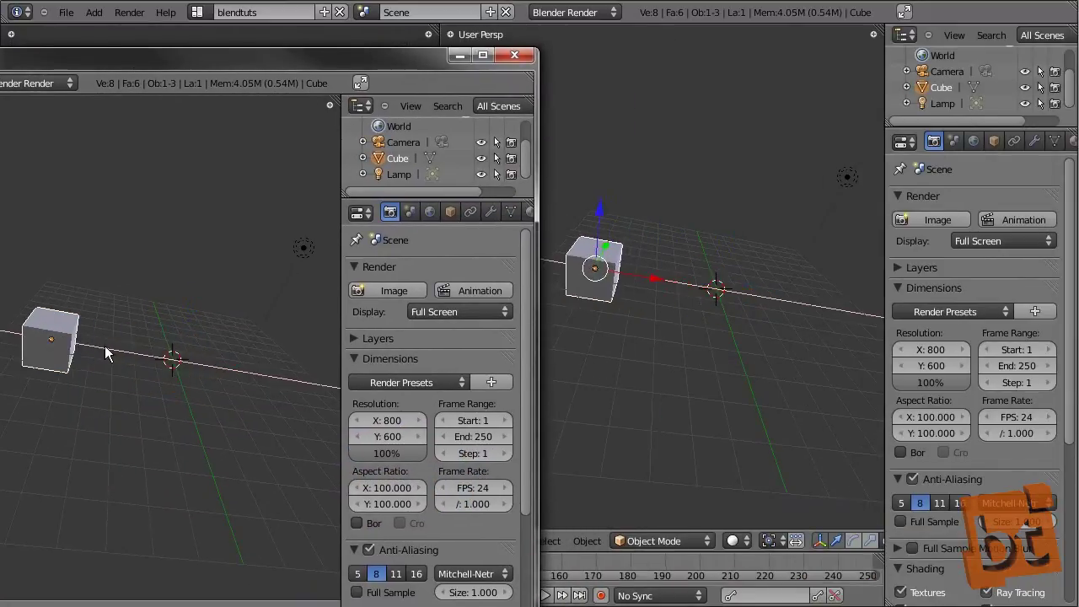
pyautogui.click(219, 337)
pyautogui.moveTo(202, 58); pyautogui.dragTo(426, 20)
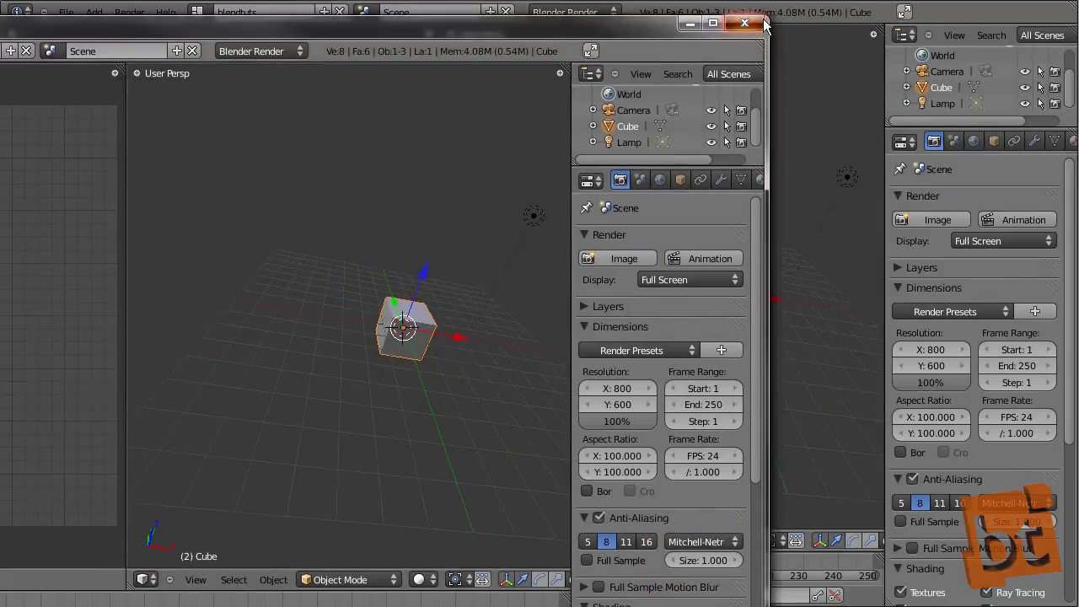
pyautogui.click(738, 16)
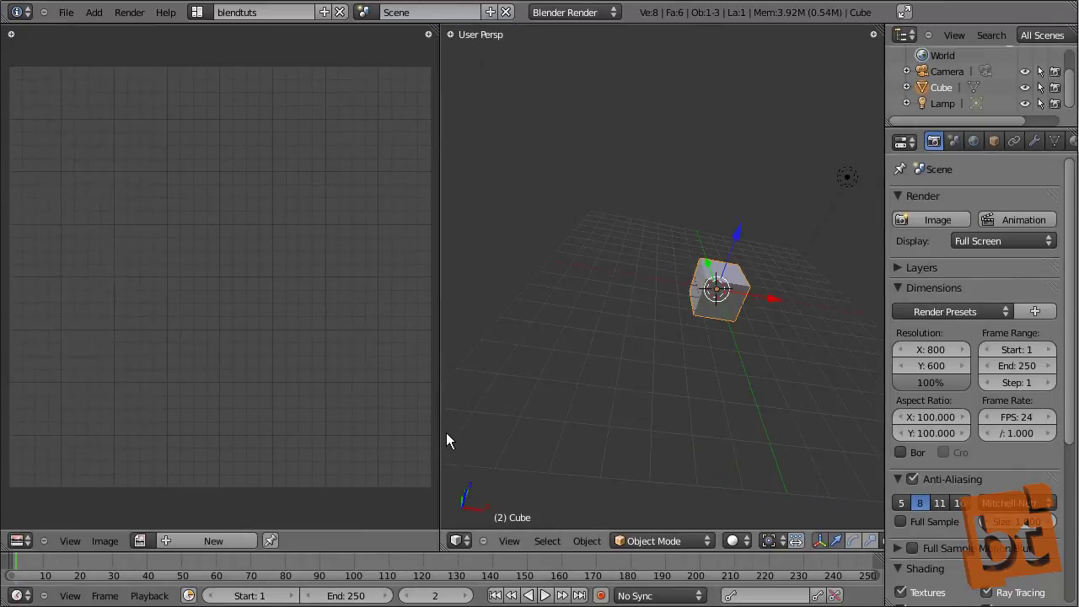
# Widen the UV/Image Editor area slightly and orbit the neighbouring 3D view around the cube
pyautogui.moveTo(438, 434); pyautogui.dragTo(459, 438)
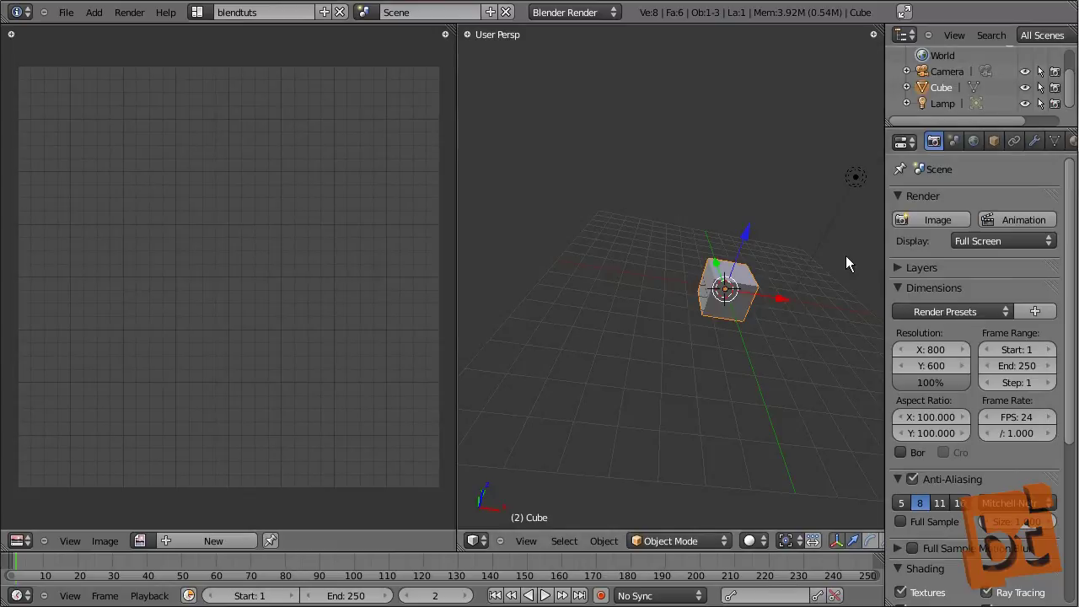
pyautogui.moveTo(526, 272); pyautogui.dragTo(531, 326, button='middle')
pyautogui.moveTo(599, 422); pyautogui.dragTo(688, 401, button='middle')
pyautogui.moveTo(756, 305); pyautogui.dragTo(673, 325, button='middle')
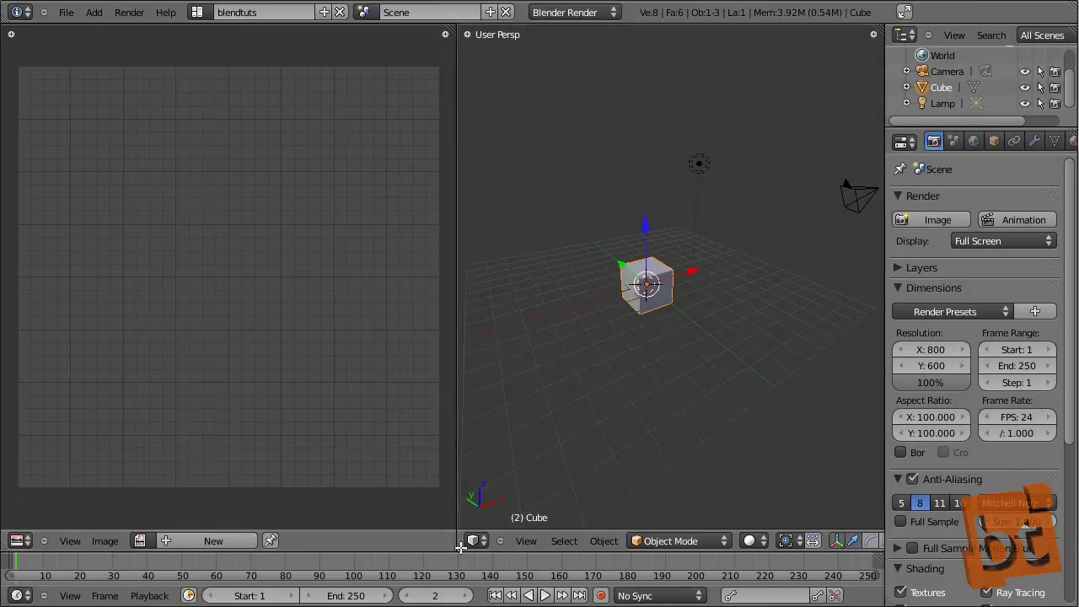
# Duplicate the 3D view into its own floating window and place it over the main window
pyautogui.keyDown('shift'); pyautogui.moveTo(459, 549); pyautogui.dragTo(482, 536); pyautogui.keyUp('shift')
pyautogui.moveTo(688, 7); pyautogui.dragTo(369, 37)
pyautogui.moveTo(367, 300); pyautogui.dragTo(380, 326)
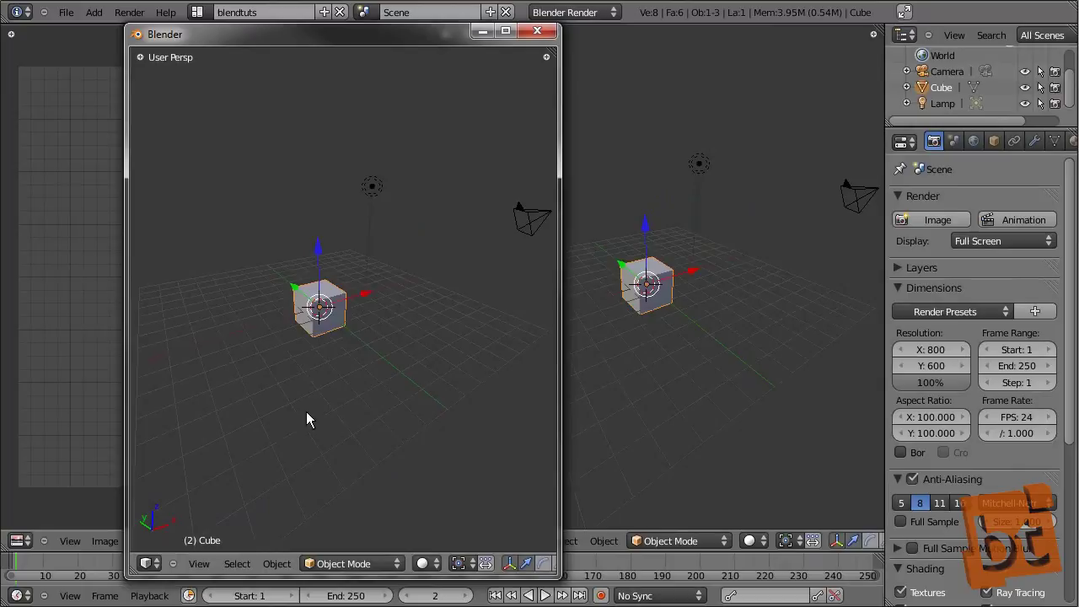
# Change the floating window to the Properties editor, make the window narrower, and close it
pyautogui.click(158, 564)
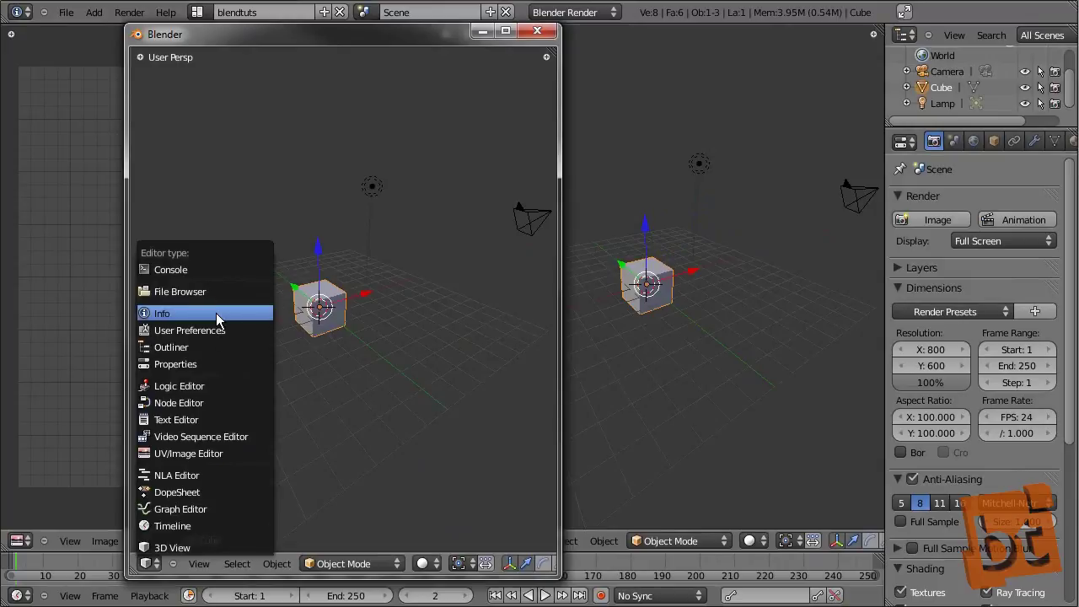
pyautogui.click(213, 363)
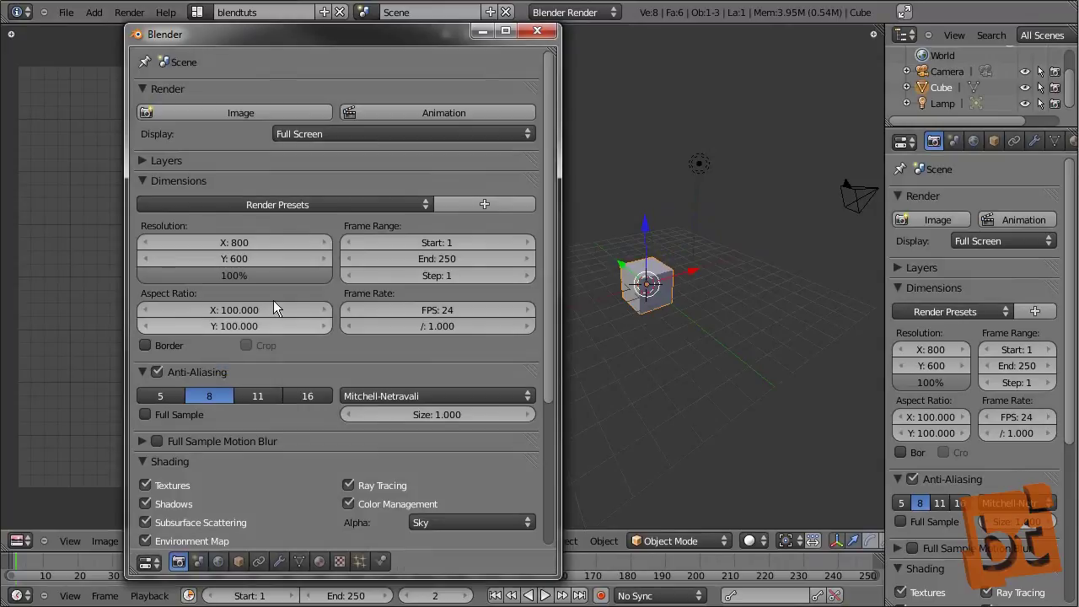
pyautogui.moveTo(565, 203); pyautogui.dragTo(456, 208)
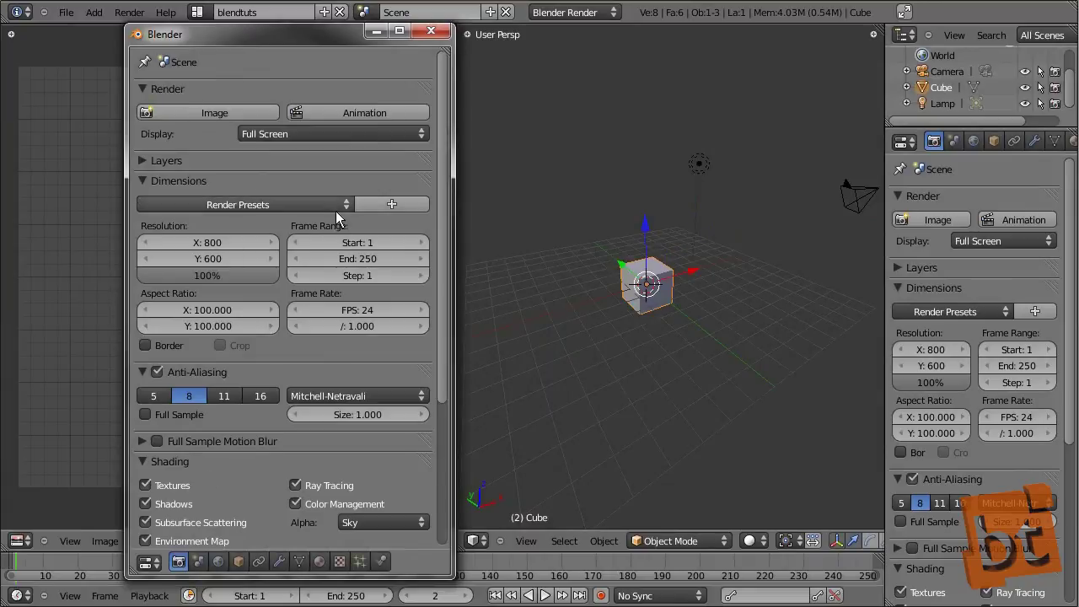
pyautogui.click(431, 30)
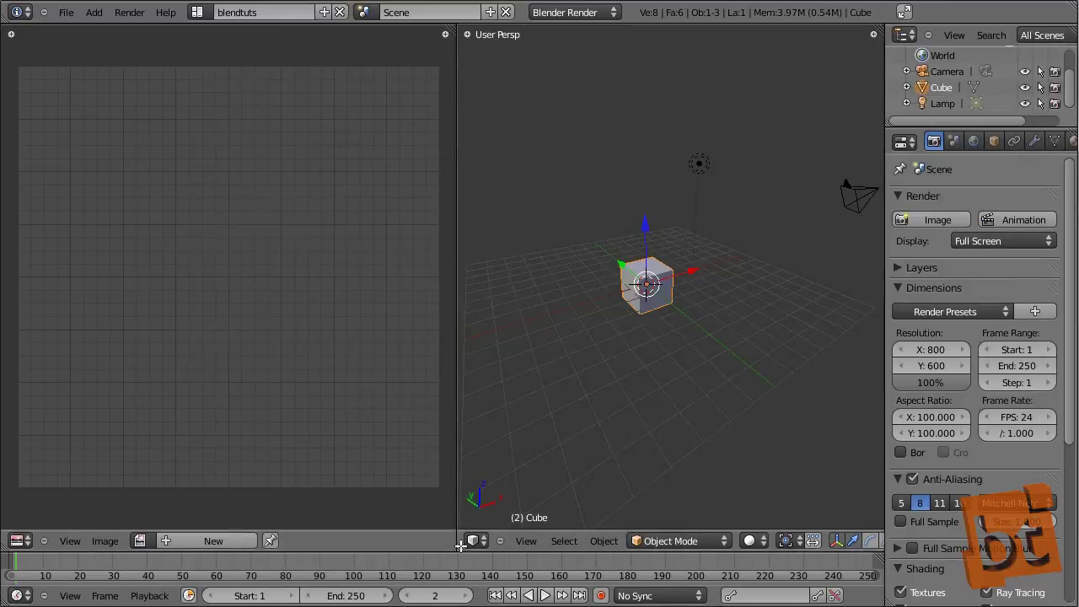
# Merge the 3D view over the UV/Image Editor and widen the column with the Outliner and Properties editors
pyautogui.moveTo(461, 546); pyautogui.dragTo(338, 506)
pyautogui.moveTo(444, 404); pyautogui.dragTo(587, 366, button='middle')
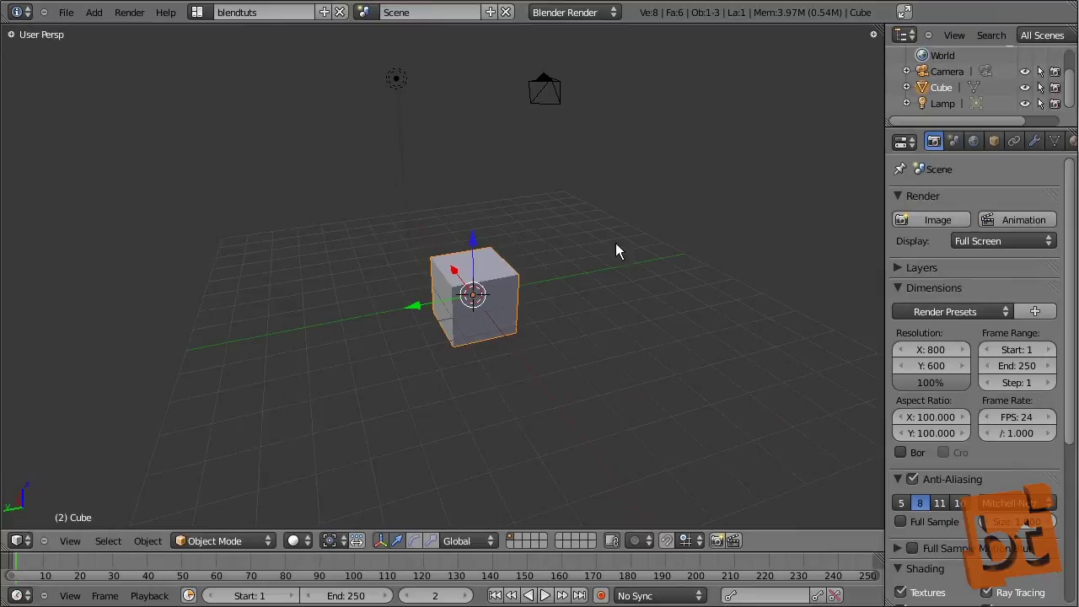
pyautogui.moveTo(881, 372); pyautogui.dragTo(741, 377)
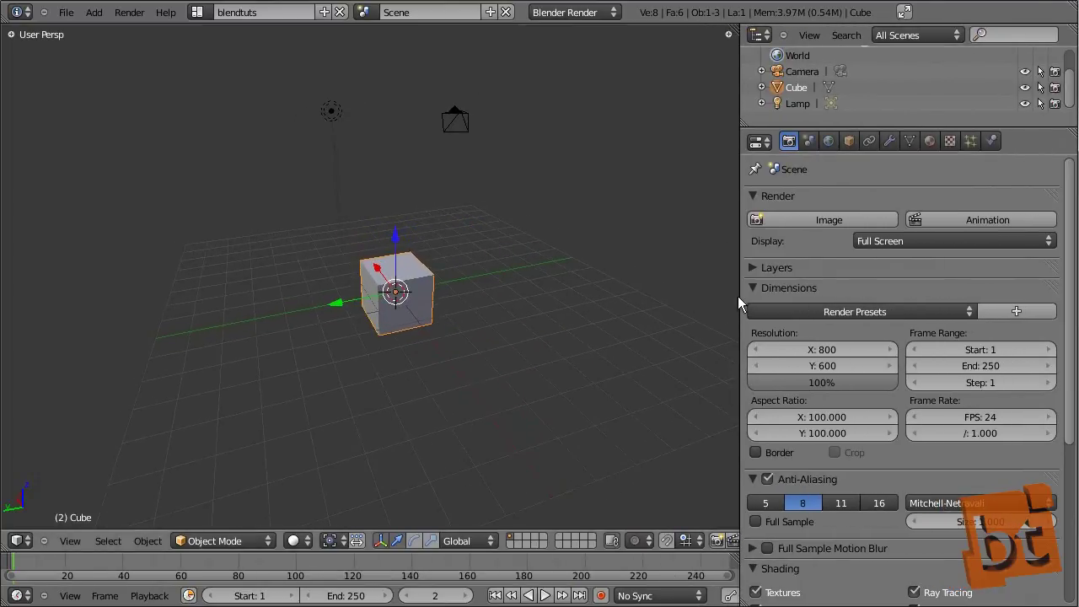
pyautogui.moveTo(738, 296); pyautogui.dragTo(757, 296)
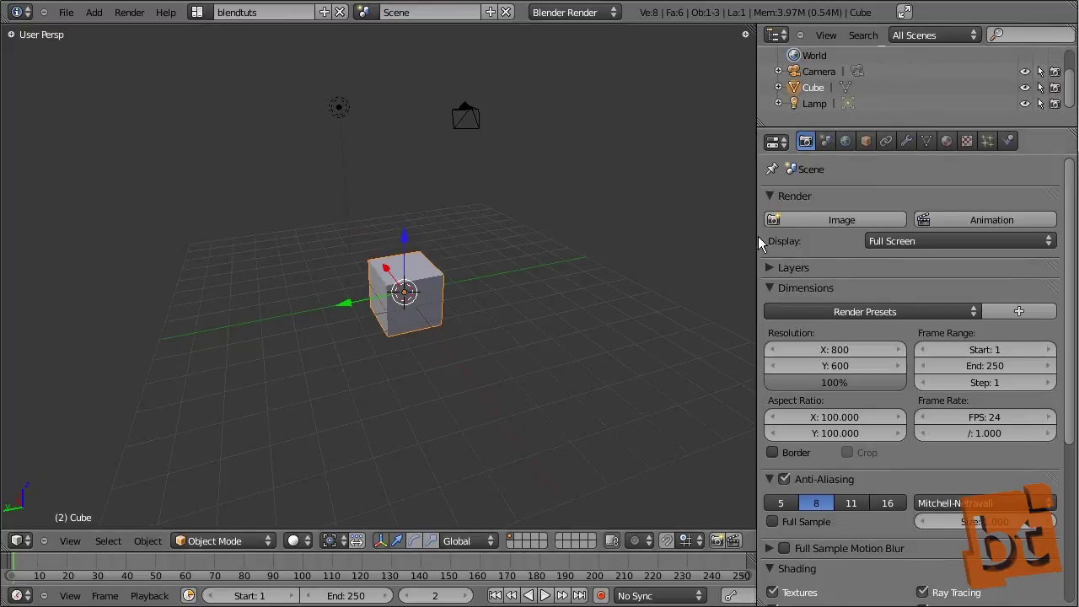
pyautogui.moveTo(757, 239); pyautogui.dragTo(826, 239)
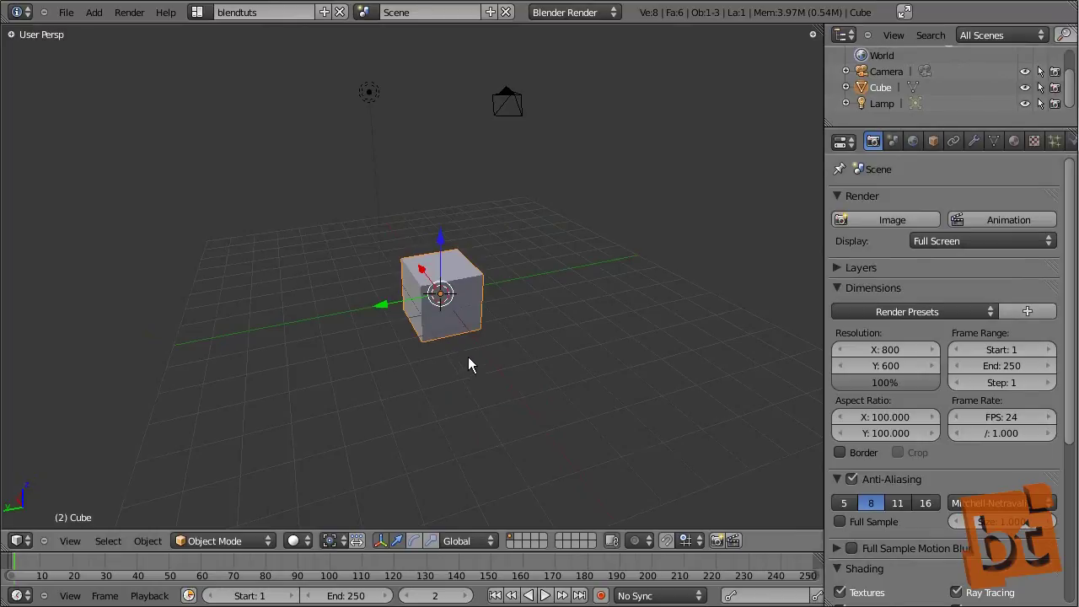
pyautogui.moveTo(499, 403); pyautogui.dragTo(588, 368, button='middle')
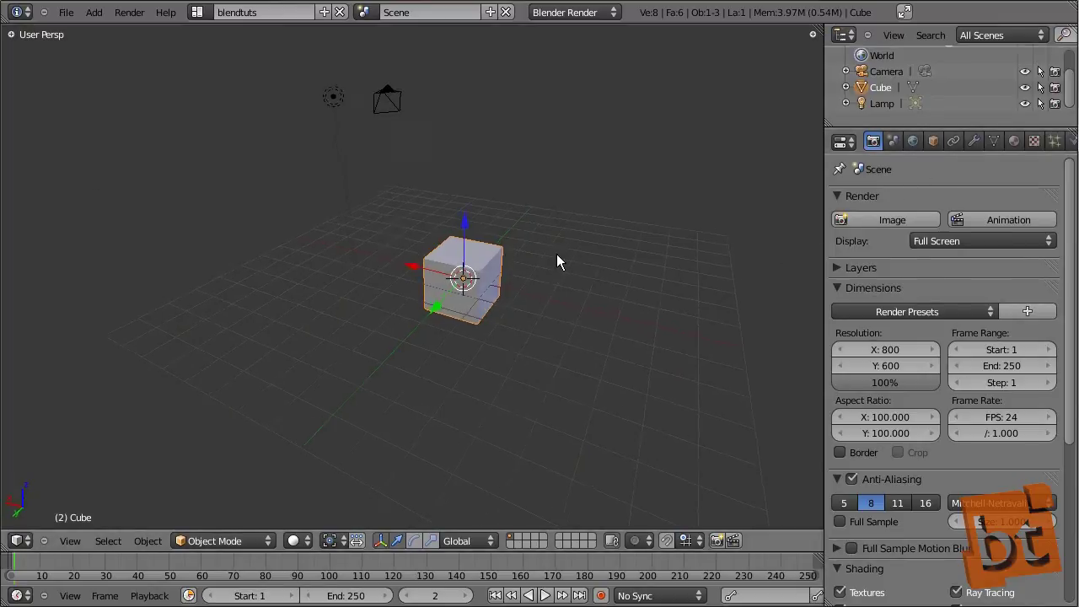
pyautogui.moveTo(578, 330)
pyautogui.mouseDown(button='middle')
pyautogui.moveTo(489, 369)
pyautogui.moveTo(340, 405)
pyautogui.moveTo(587, 369)
pyautogui.moveTo(590, 343)
pyautogui.mouseUp(button='middle')
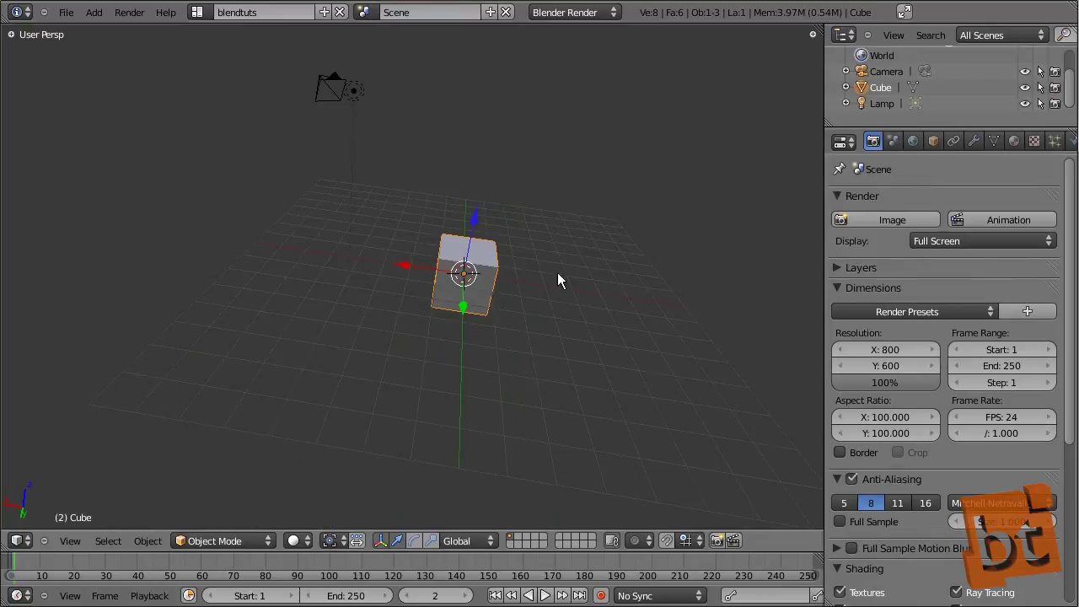
pyautogui.moveTo(496, 227); pyautogui.dragTo(603, 237, button='middle')
pyautogui.moveTo(209, 427); pyautogui.dragTo(166, 436, button='middle')
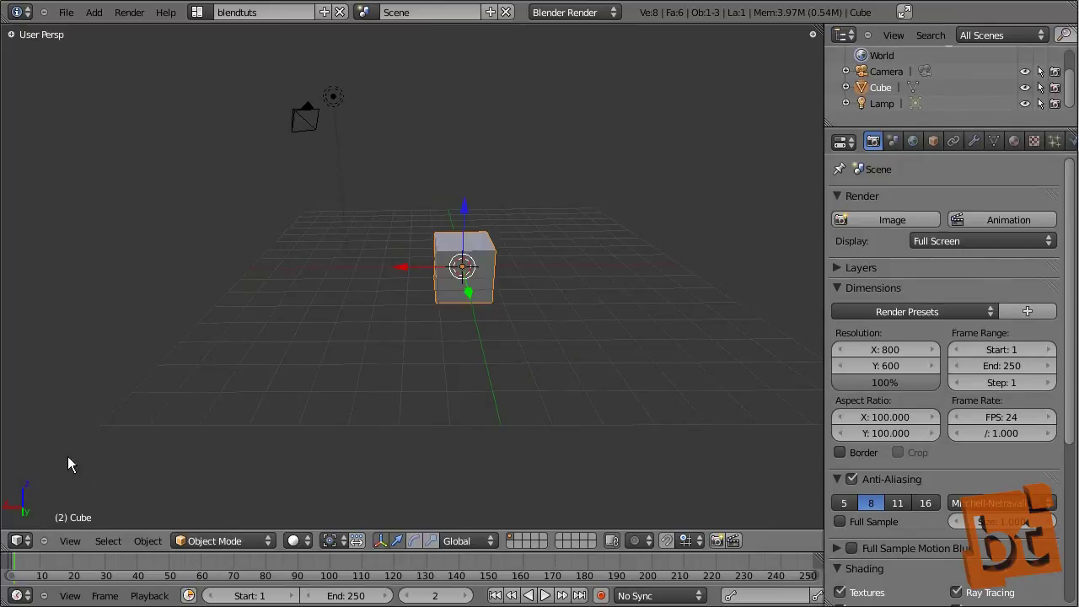
# Open the User Preferences window, reposition it to view the System settings, and close it
pyautogui.click(67, 16)
pyautogui.hotkey('ctrl', 'alt', 'u')
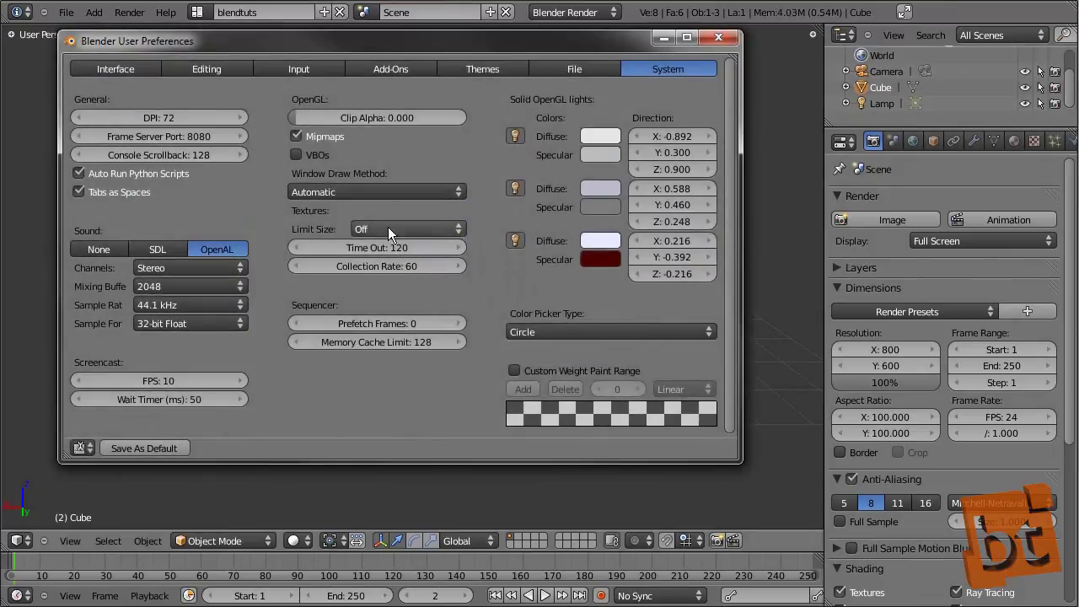
pyautogui.moveTo(377, 46); pyautogui.dragTo(441, 90)
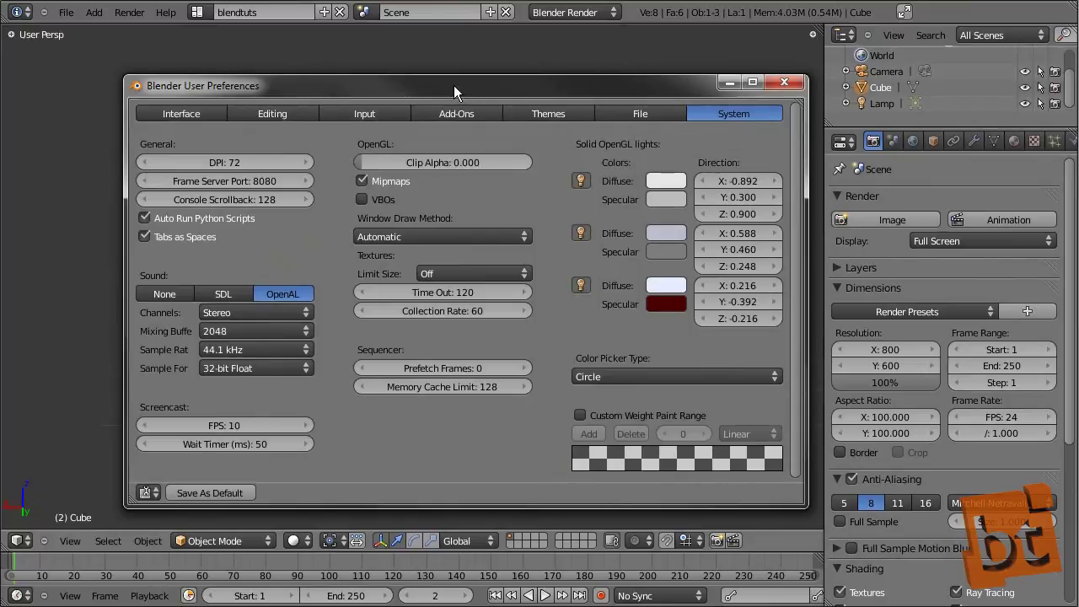
pyautogui.click(777, 87)
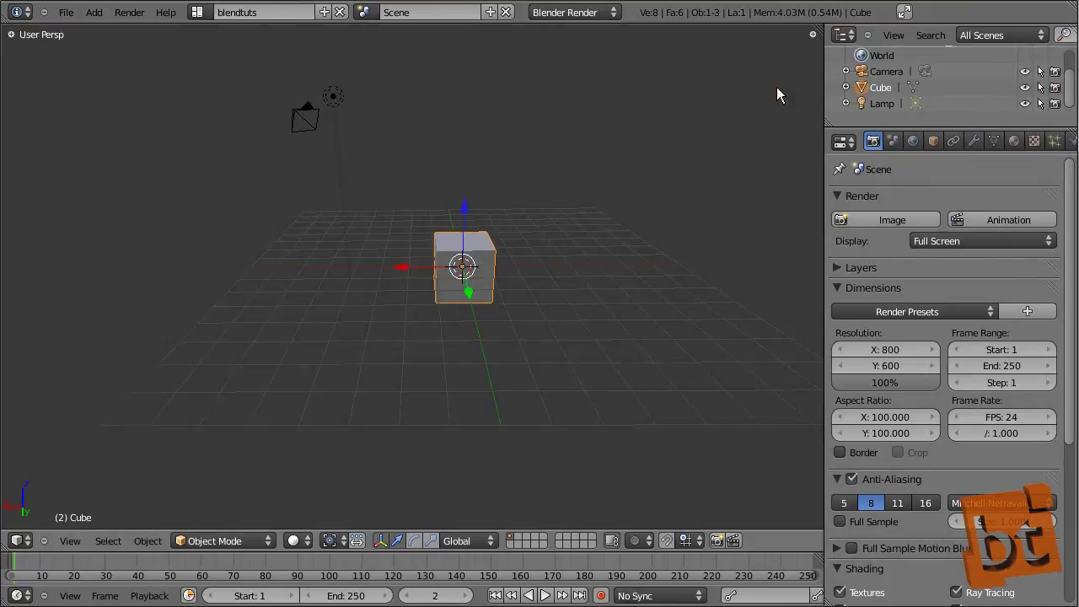
# Split the 3D view into two side-by-side areas and turn one into a slightly widened User Preferences editor
pyautogui.moveTo(5, 547); pyautogui.dragTo(417, 519)
pyautogui.click(21, 540)
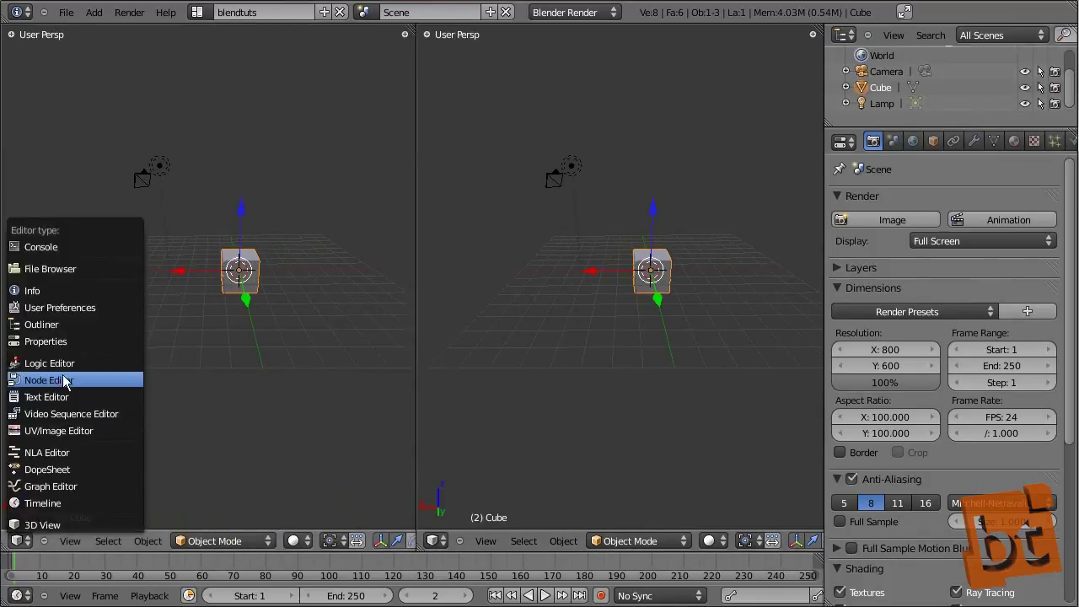
pyautogui.click(70, 309)
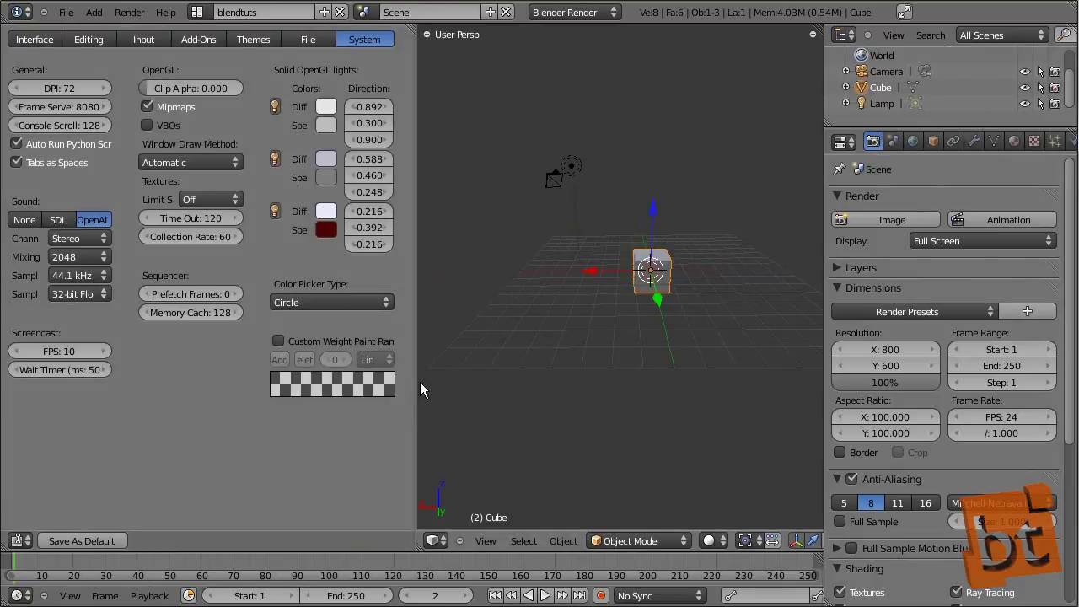
pyautogui.moveTo(420, 381); pyautogui.dragTo(437, 379)
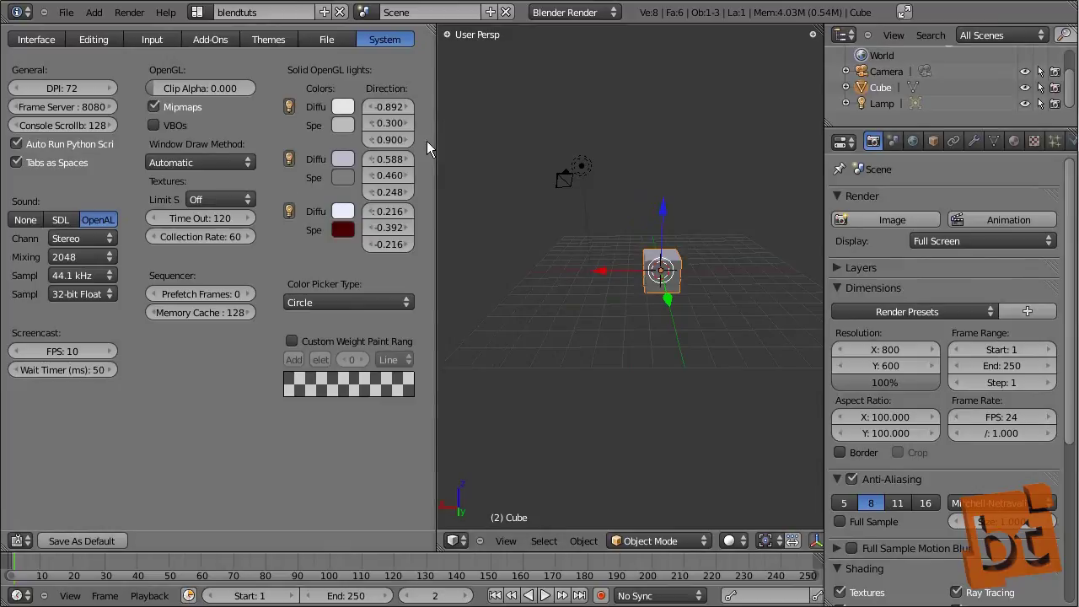
pyautogui.moveTo(437, 146); pyautogui.dragTo(458, 144)
pyautogui.moveTo(616, 286); pyautogui.dragTo(660, 330, button='middle')
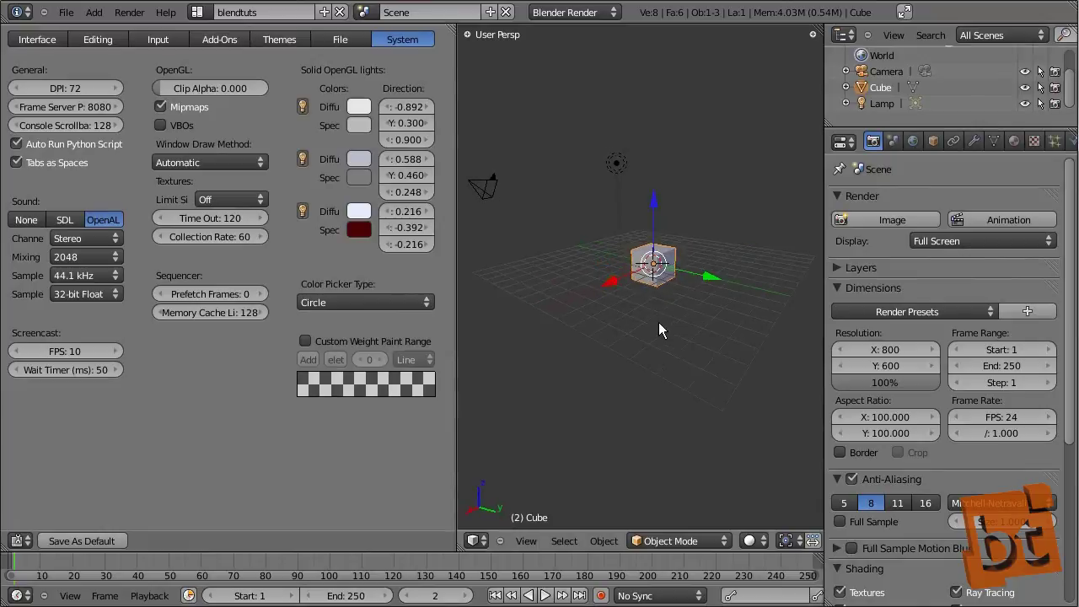
# Enable Rotate Around Selection in the Interface preferences and orbit the 3D view around the cube and around the selected lamp
pyautogui.click(36, 39)
pyautogui.click(153, 42)
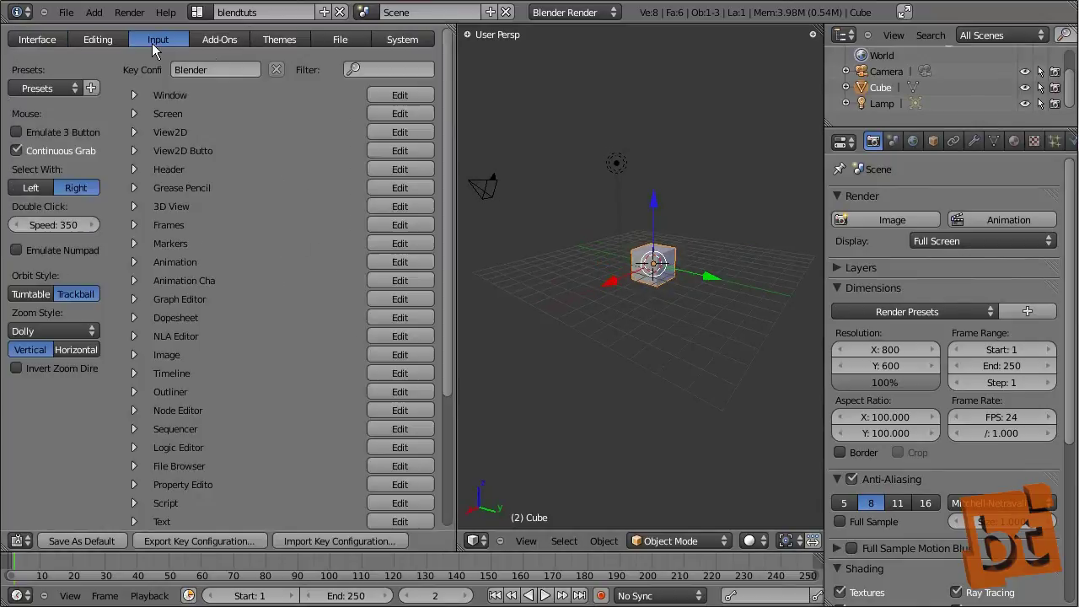
pyautogui.click(219, 40)
pyautogui.click(40, 39)
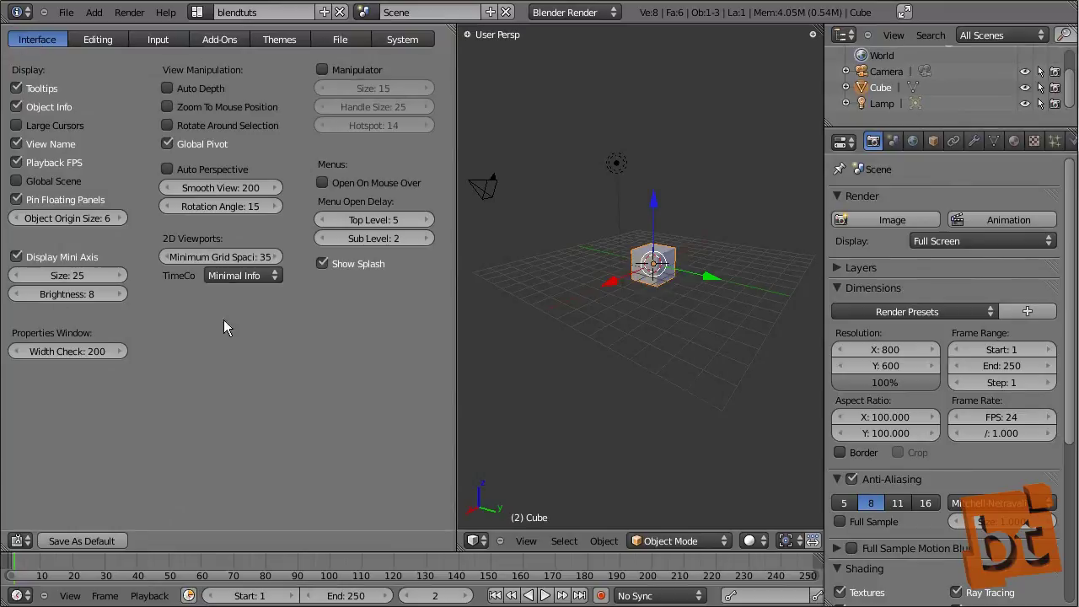
pyautogui.click(216, 123)
pyautogui.moveTo(599, 276); pyautogui.dragTo(734, 382, button='middle')
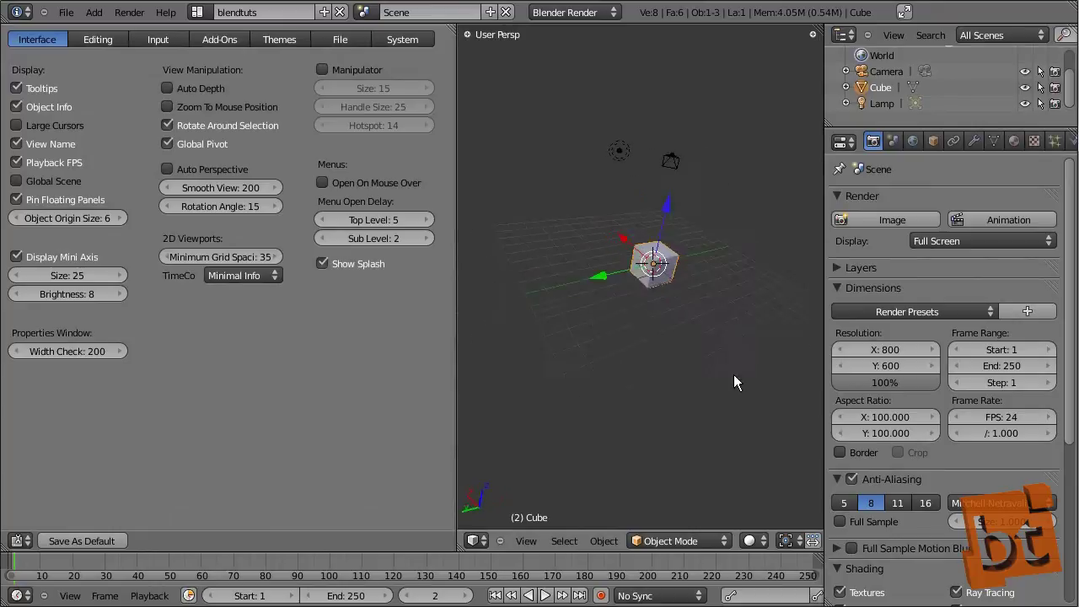
pyautogui.rightClick(604, 150)
pyautogui.moveTo(604, 150); pyautogui.dragTo(696, 255, button='middle')
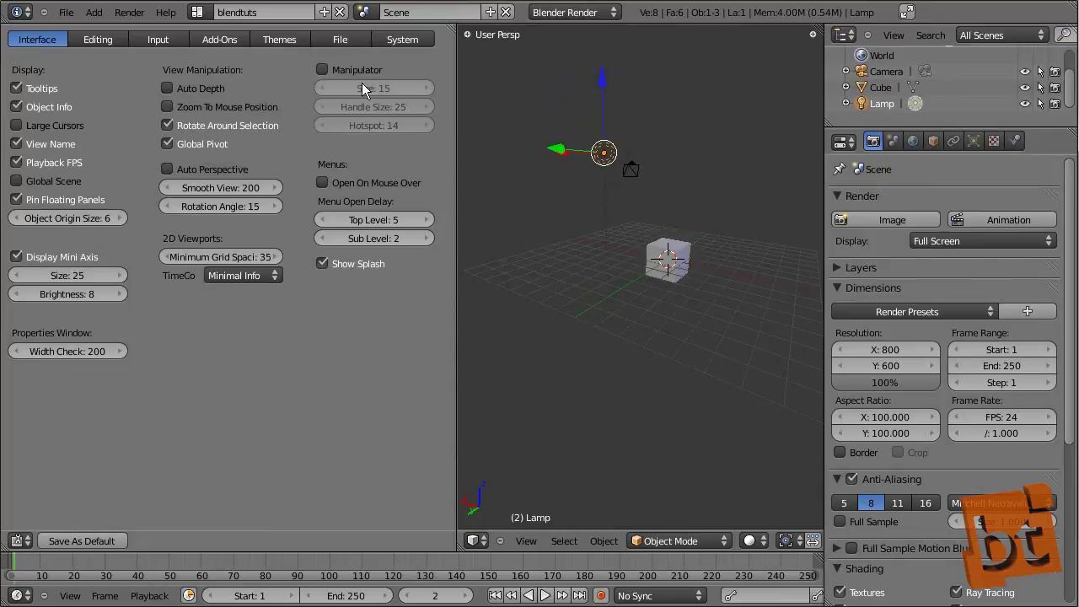
# Enable Auto Perspective and test it by orbiting the scene and switching to the front view
pyautogui.click(202, 168)
pyautogui.moveTo(590, 397); pyautogui.dragTo(718, 358, button='middle')
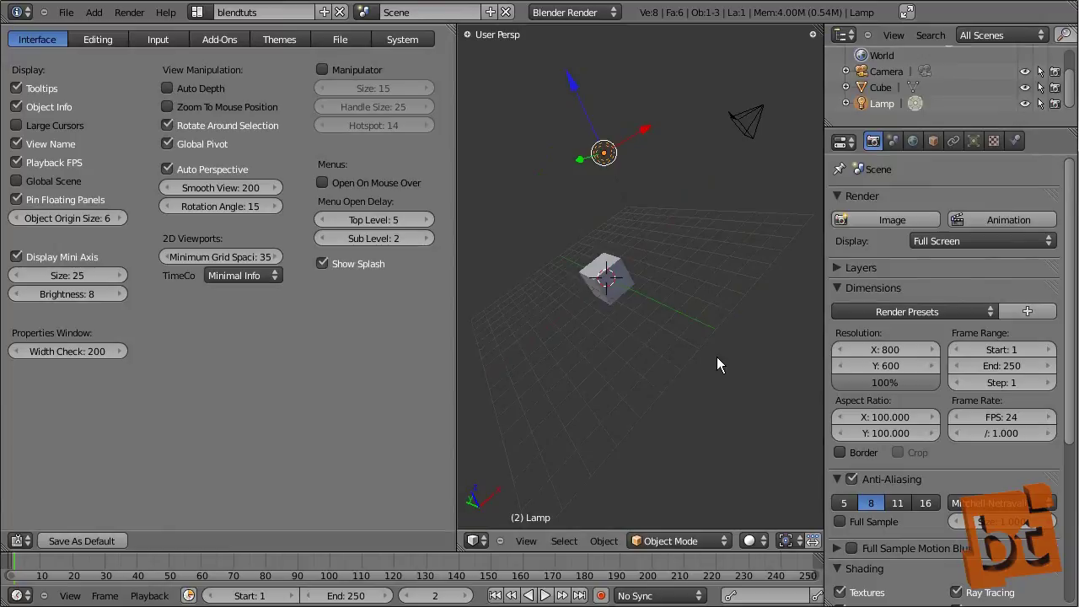
pyautogui.press('KP_1')
pyautogui.hotkey('alt', 'Home')
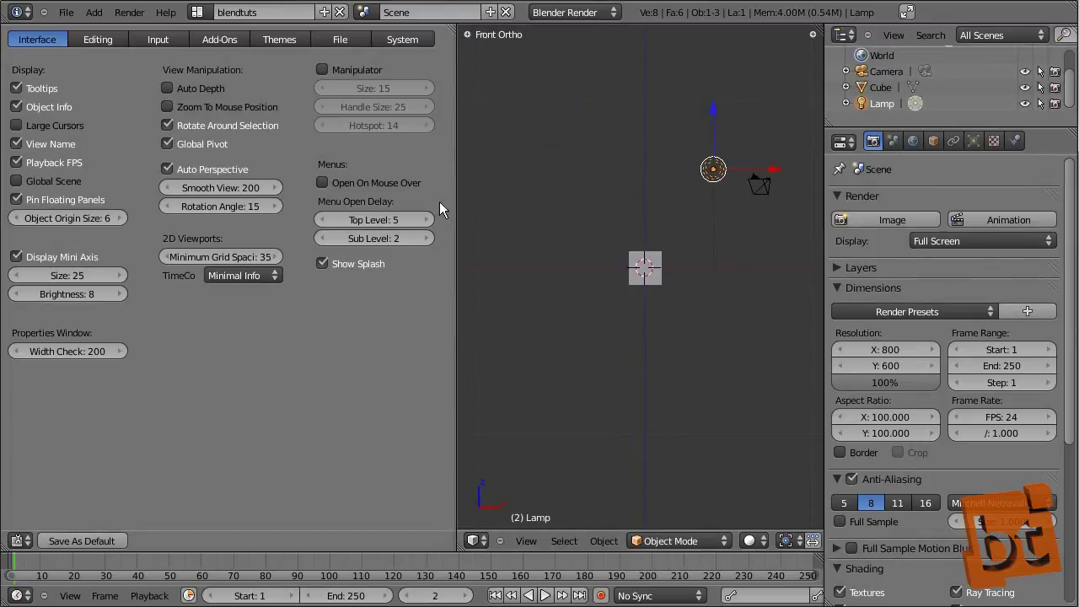
# Enable the Release Confirm transform option in the Editing preferences, moving the cube in the front view before and after the change
pyautogui.click(95, 37)
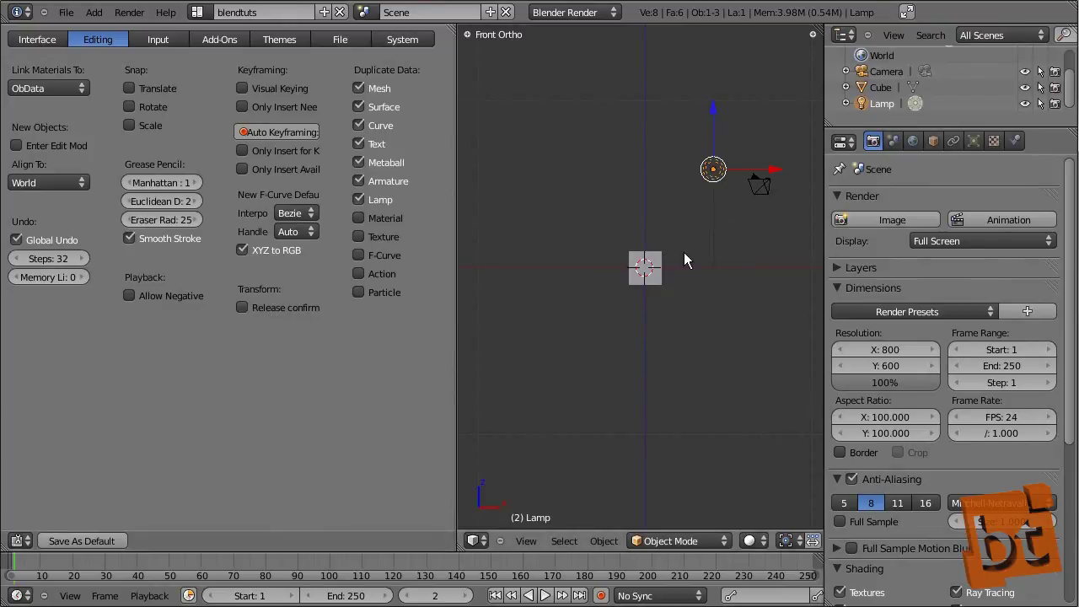
pyautogui.rightClick(656, 280)
pyautogui.press('g')
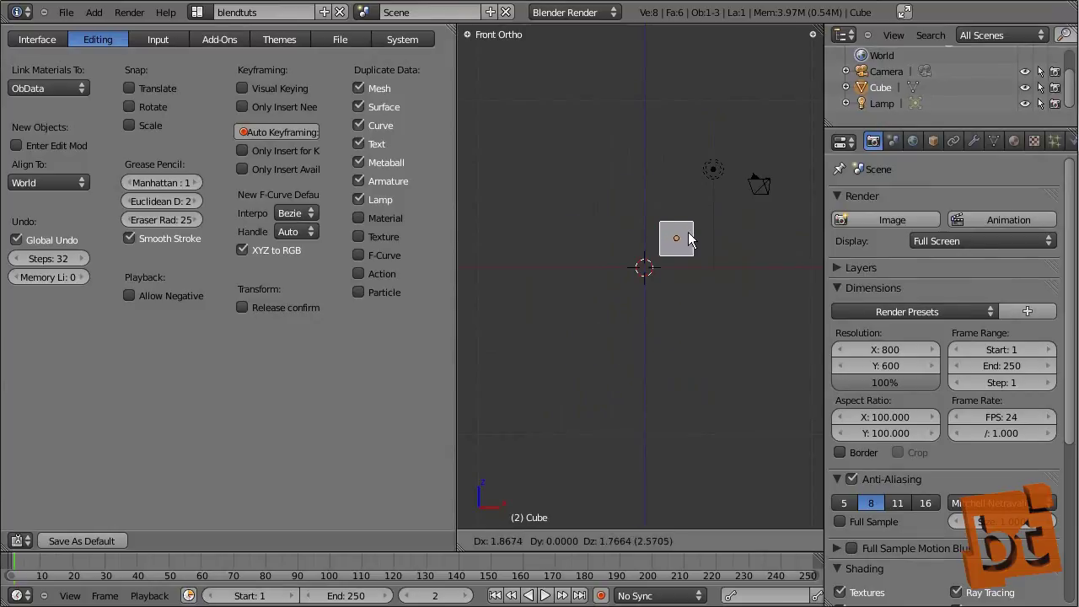
pyautogui.click(692, 219)
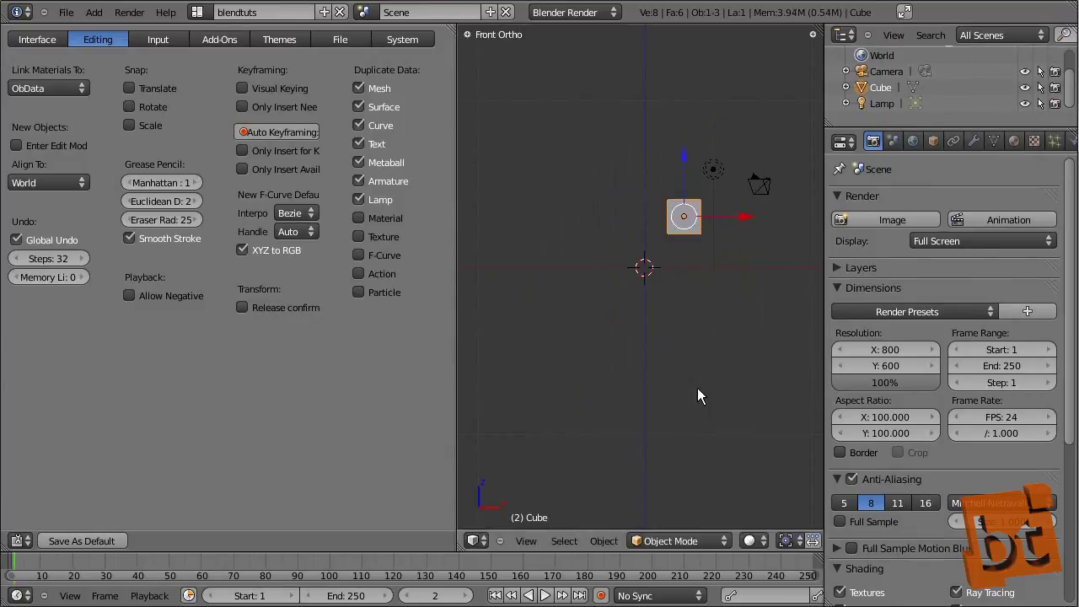
pyautogui.click(245, 307)
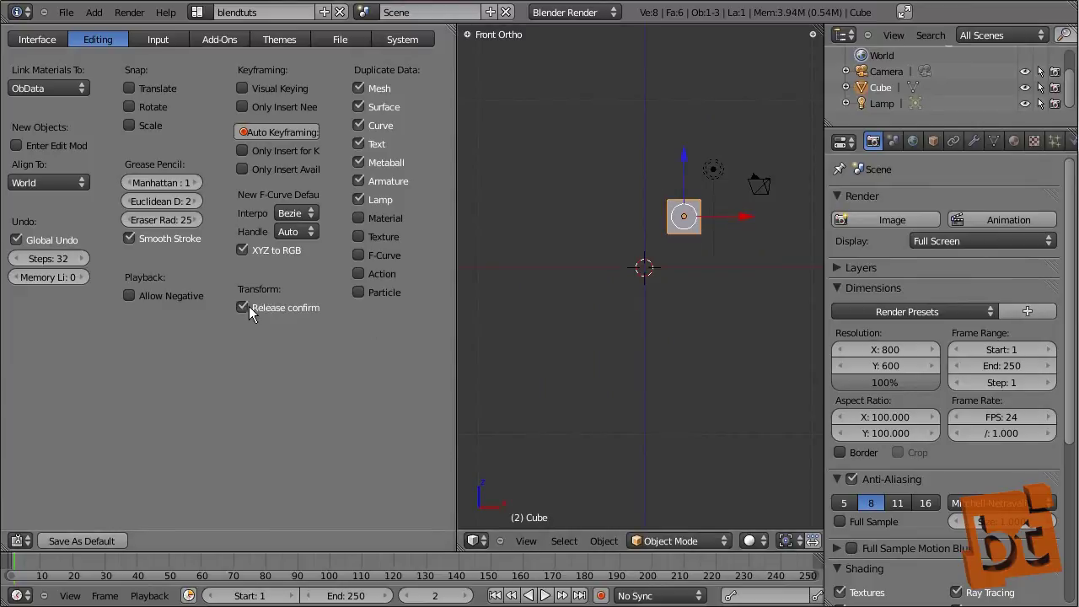
pyautogui.moveTo(702, 218)
pyautogui.mouseDown(button='right')
pyautogui.moveTo(600, 113)
pyautogui.moveTo(734, 272)
pyautogui.moveTo(696, 225)
pyautogui.mouseUp(button='right')
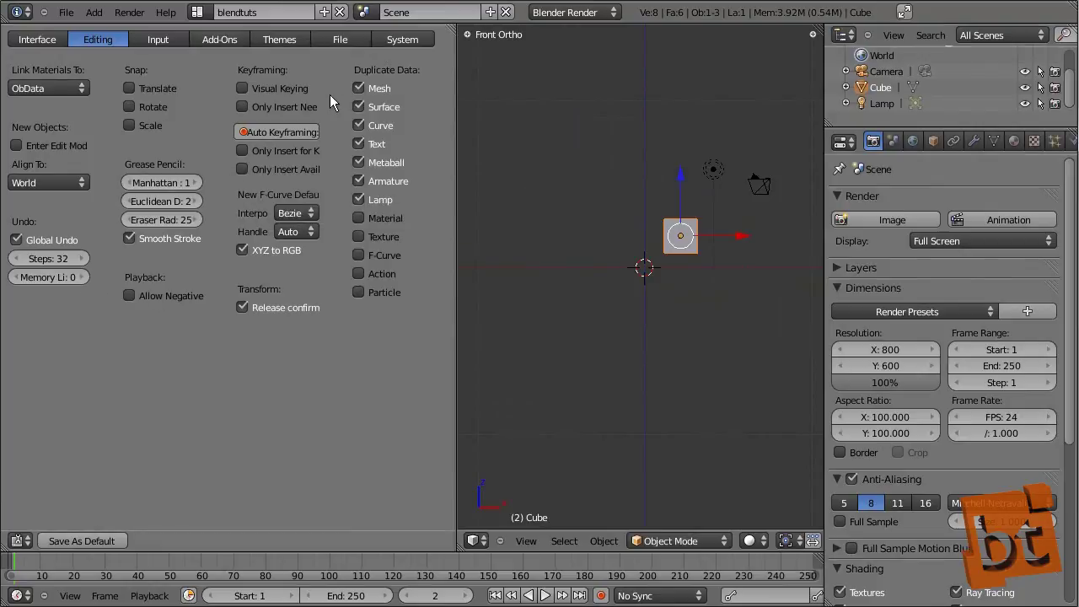
# Show the Input preferences and test object selection by alternating between the camera, lamp and cube, ending on the cube
pyautogui.click(149, 43)
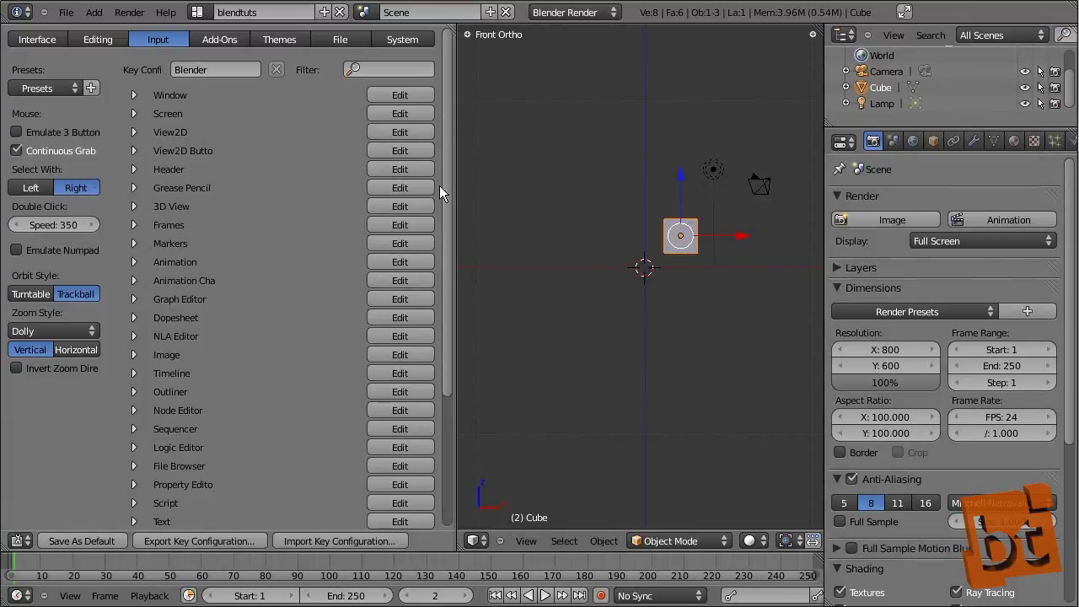
pyautogui.rightClick(761, 185)
pyautogui.rightClick(714, 170)
pyautogui.rightClick(684, 234)
pyautogui.rightClick(712, 173)
pyautogui.rightClick(764, 187)
pyautogui.rightClick(698, 229)
pyautogui.rightClick(714, 171)
pyautogui.rightClick(762, 185)
pyautogui.rightClick(687, 233)
pyautogui.rightClick(715, 168)
pyautogui.rightClick(761, 186)
pyautogui.rightClick(689, 231)
pyautogui.rightClick(713, 172)
pyautogui.rightClick(683, 235)
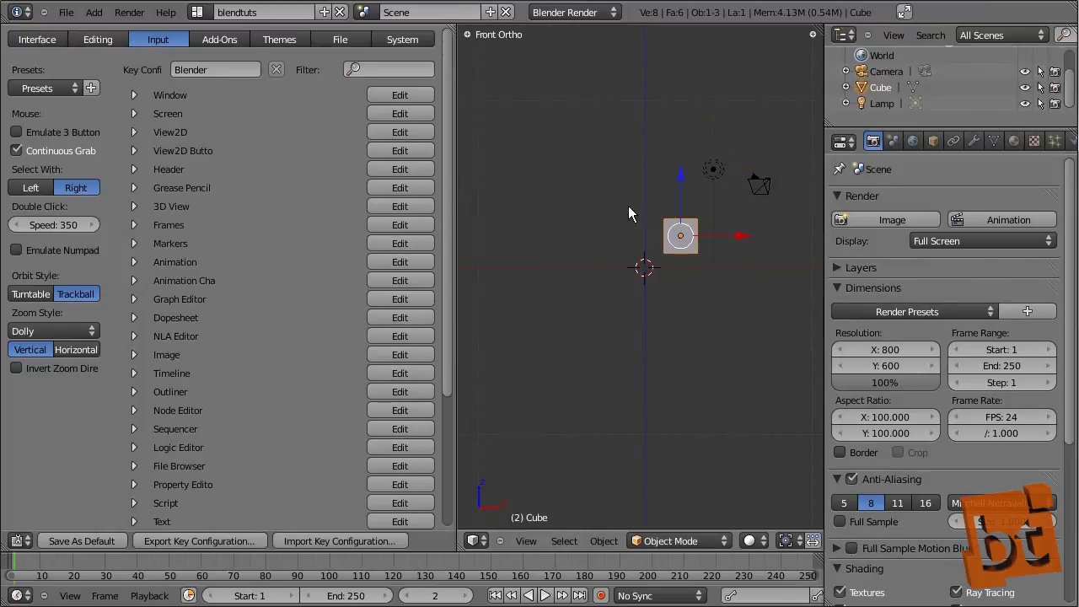
# Try the Left option for Select With and restore it to Right
pyautogui.click(31, 188)
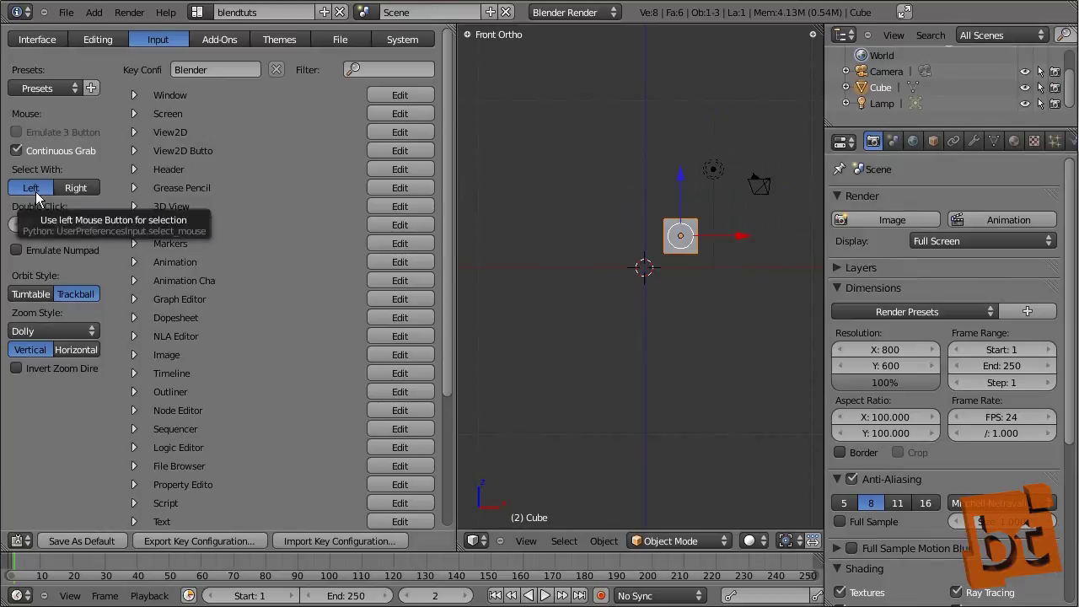
pyautogui.click(77, 188)
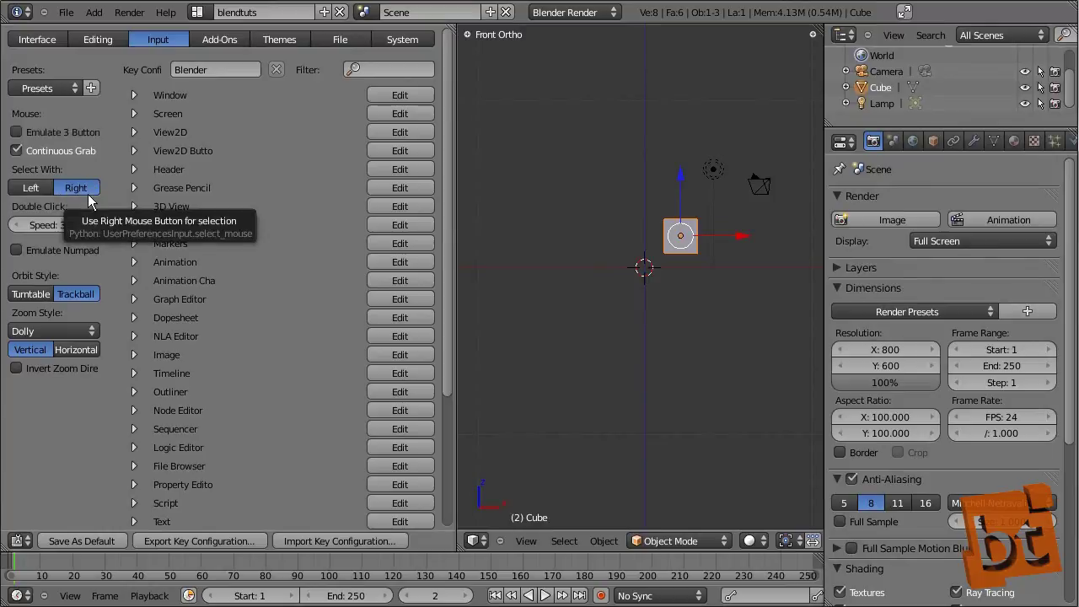
pyautogui.click(36, 188)
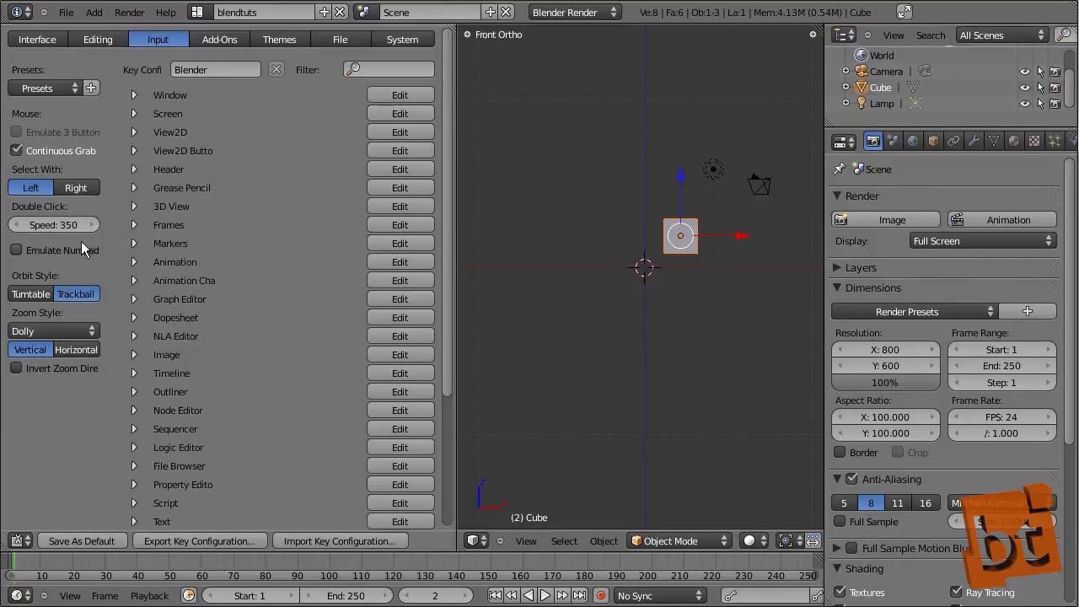
pyautogui.click(70, 189)
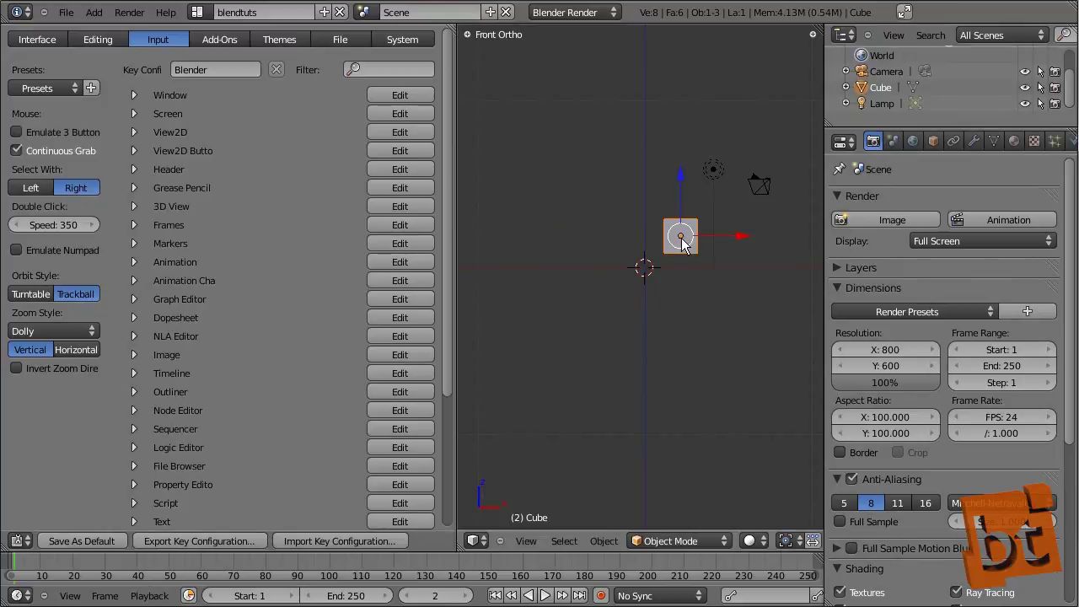
# Move the cube back to the 3D cursor at the grid's centre, fine-tuning its position along the Z and X axes
pyautogui.moveTo(682, 237); pyautogui.dragTo(642, 280, button='right')
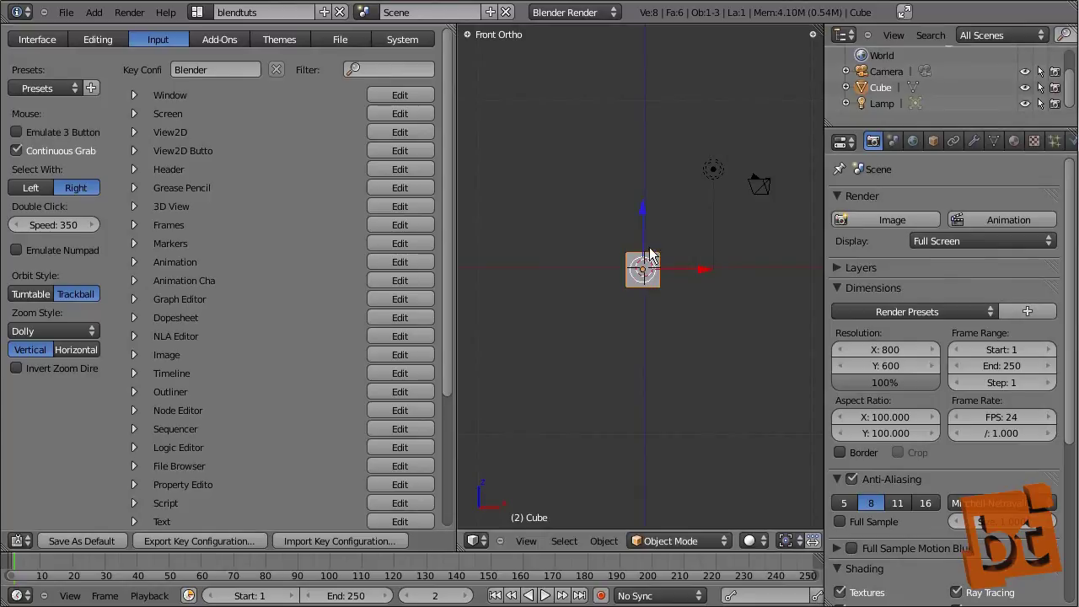
pyautogui.moveTo(640, 212); pyautogui.dragTo(641, 211)
pyautogui.moveTo(694, 268); pyautogui.dragTo(695, 267)
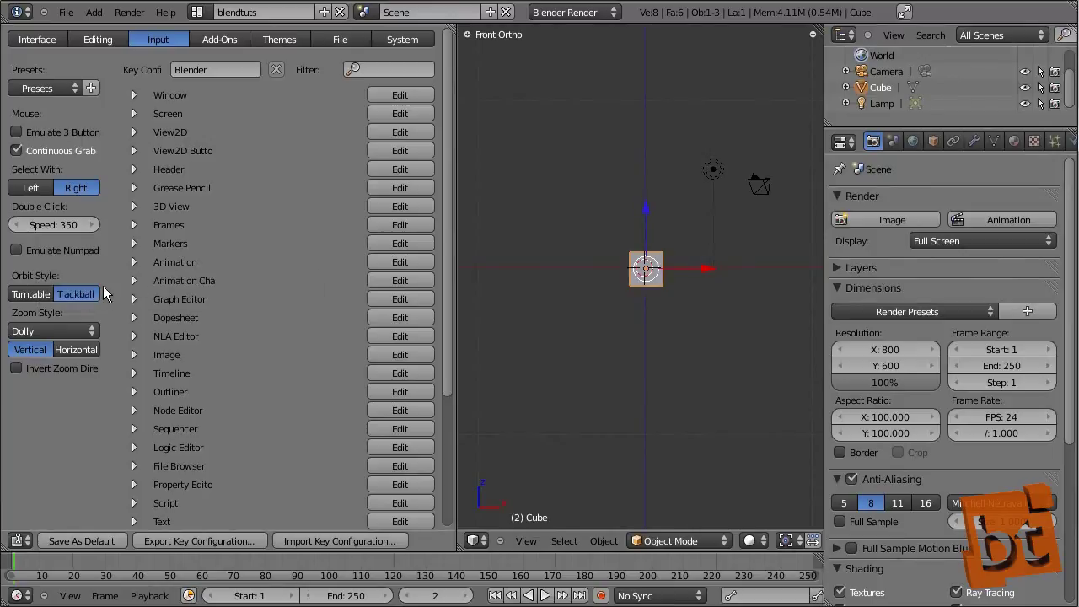
# Set the Orbit Style to Turntable and test it by orbiting around the cube
pyautogui.moveTo(590, 241); pyautogui.dragTo(603, 338, button='middle')
pyautogui.click(26, 294)
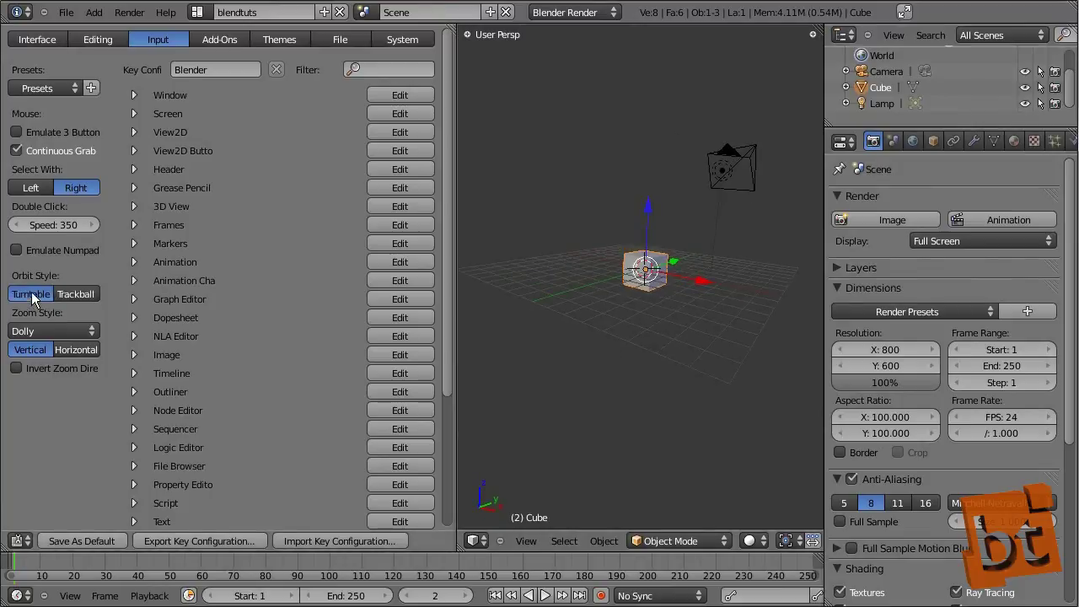
pyautogui.moveTo(614, 364); pyautogui.dragTo(641, 342, button='middle')
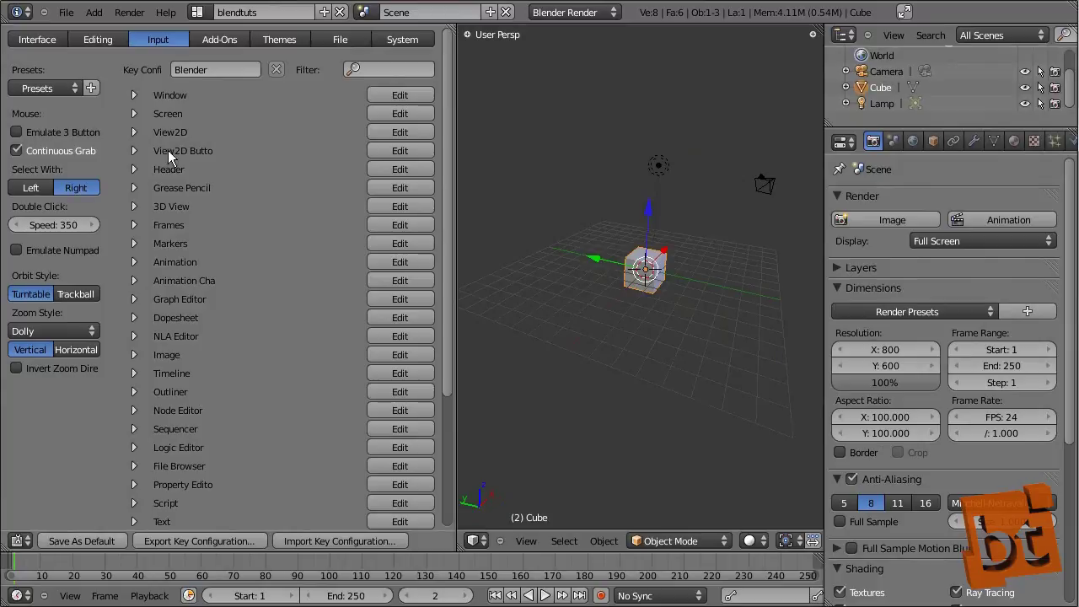
# Look through the key configuration list in the Input preferences and the full list of available add-ons
pyautogui.moveTo(450, 61); pyautogui.dragTo(453, 252)
pyautogui.moveTo(451, 302); pyautogui.dragTo(446, 148)
pyautogui.click(218, 39)
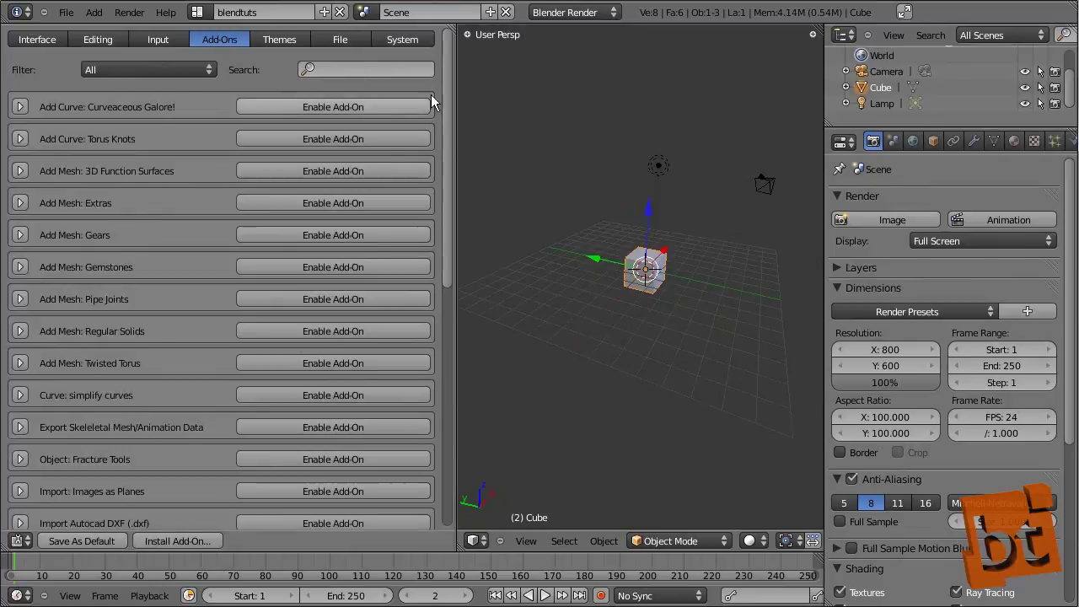
pyautogui.moveTo(451, 89)
pyautogui.mouseDown()
pyautogui.moveTo(449, 321)
pyautogui.moveTo(447, 72)
pyautogui.mouseUp()
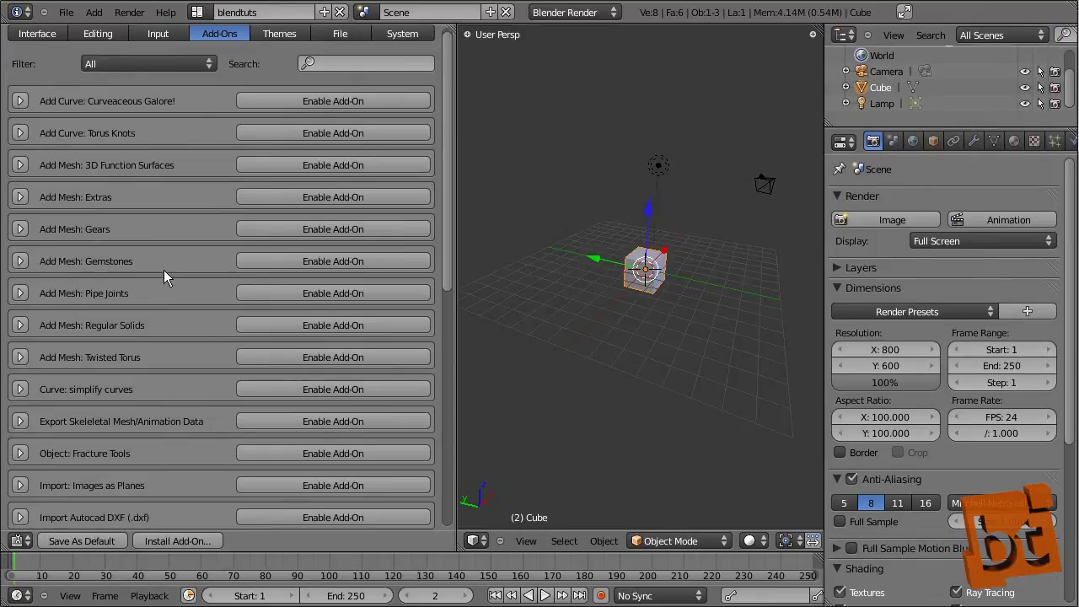
pyautogui.scroll(-5, 167, 290)
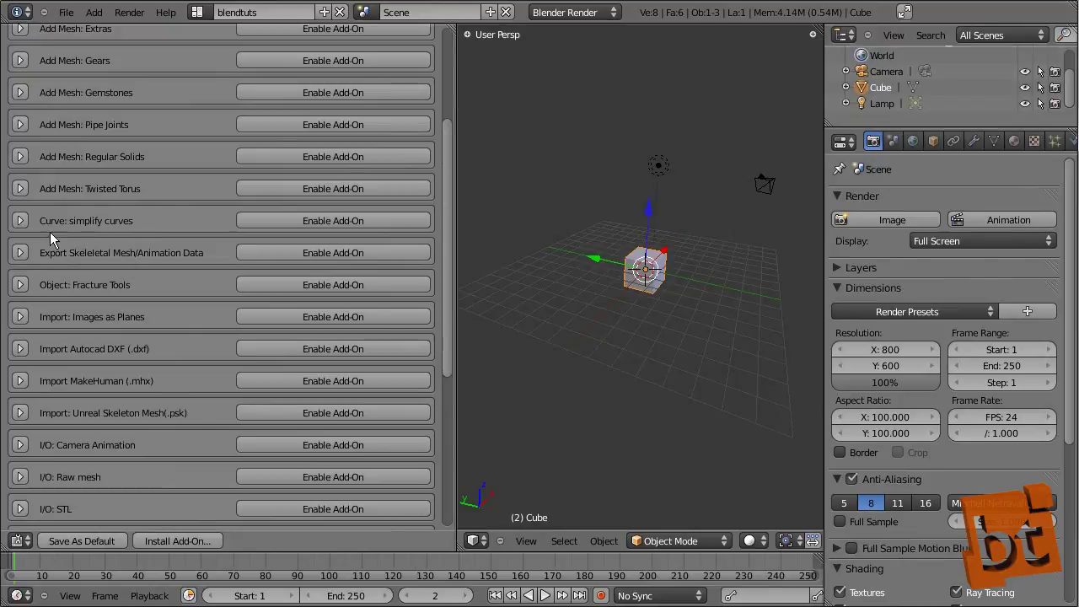
pyautogui.scroll(-1, 86, 287)
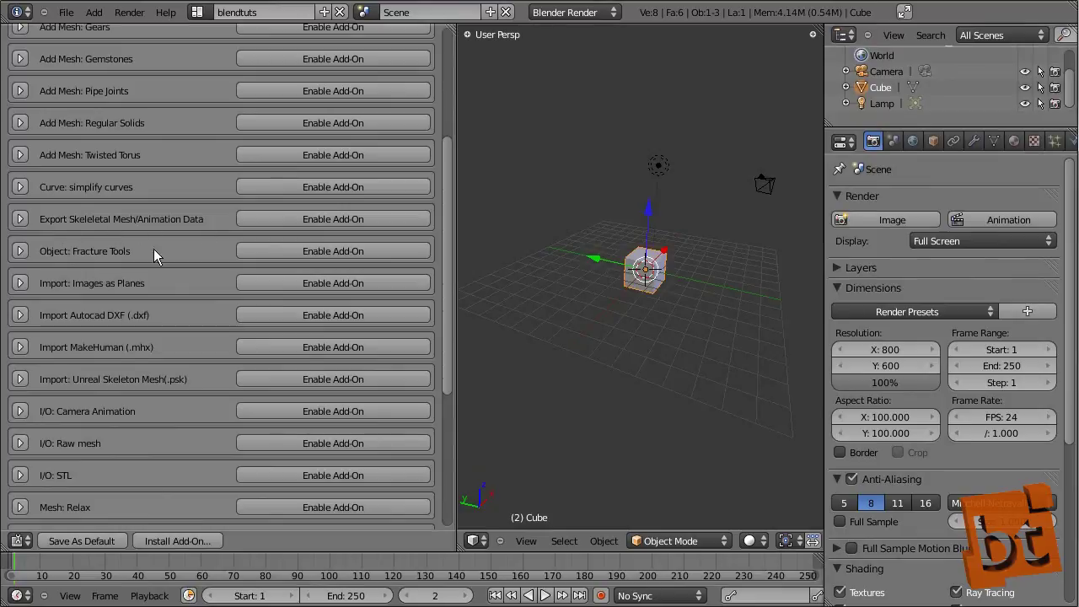
pyautogui.scroll(-2, 148, 256)
pyautogui.scroll(-2, 48, 289)
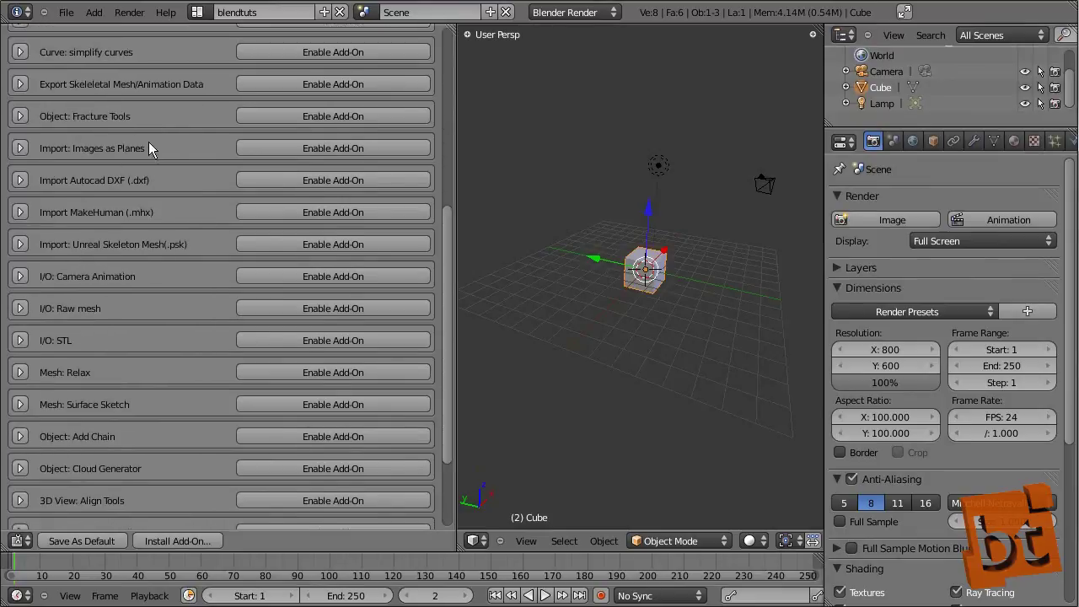
pyautogui.scroll(-3, 94, 320)
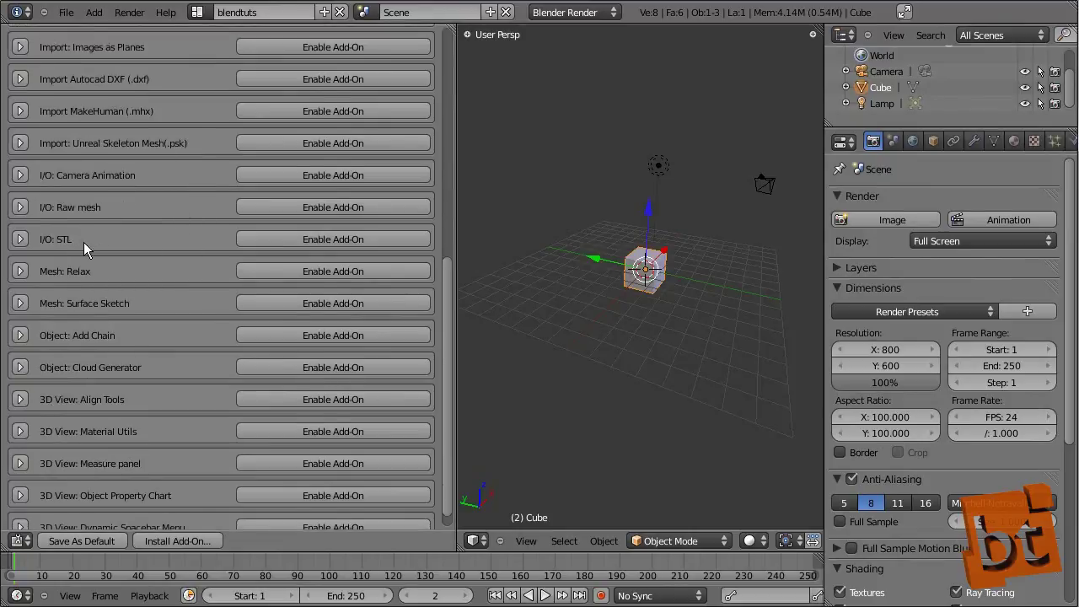
pyautogui.scroll(-1, 120, 227)
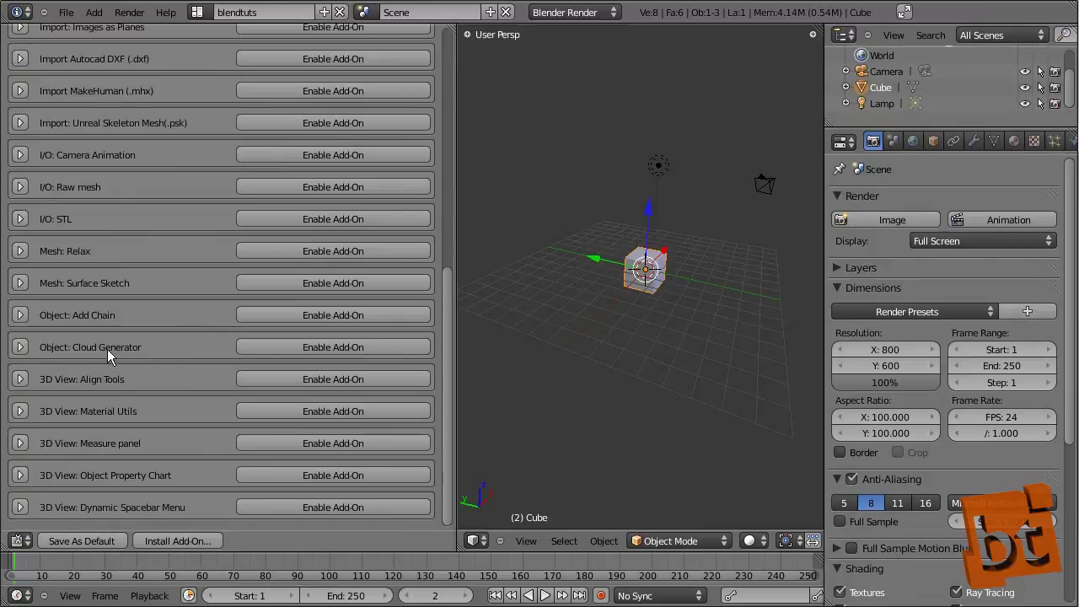
# Expand the Object: Cloud Generator add-on details, enable and disable the add-on, and collapse its details
pyautogui.click(21, 347)
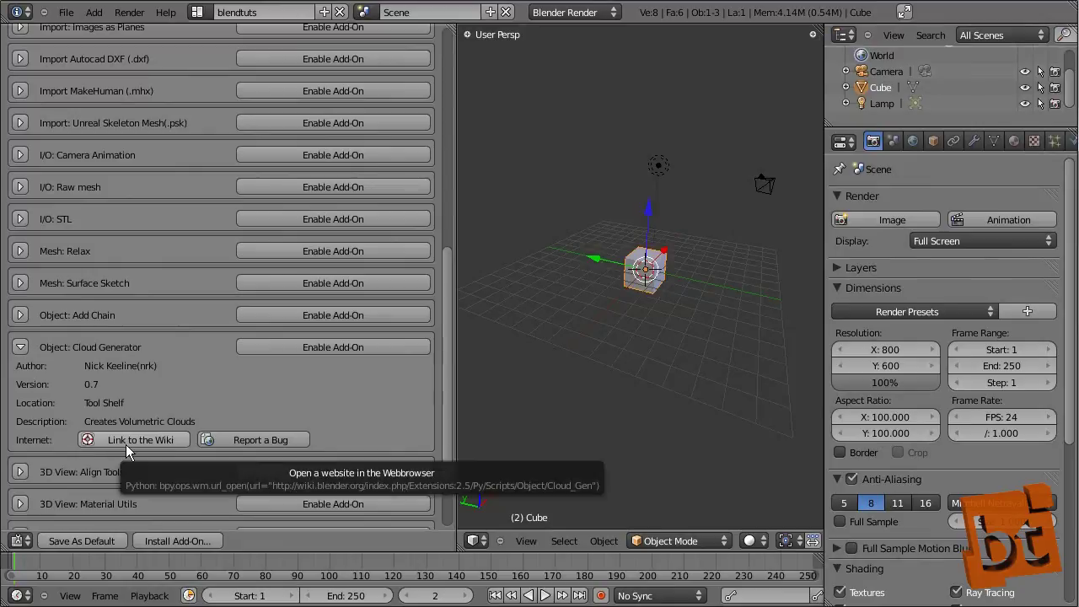
pyautogui.click(337, 346)
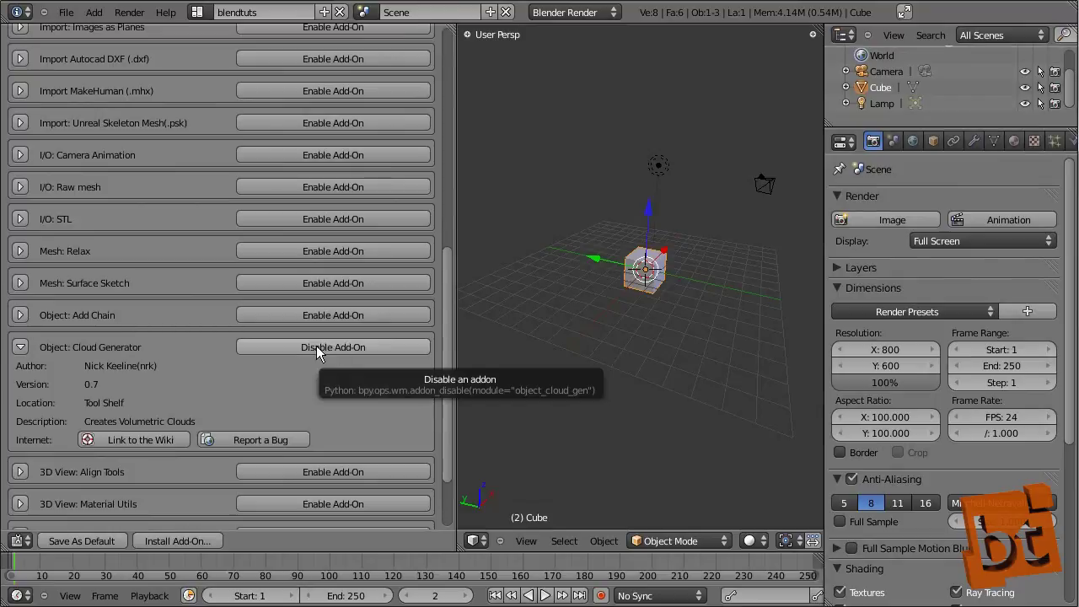
pyautogui.click(317, 346)
pyautogui.click(19, 347)
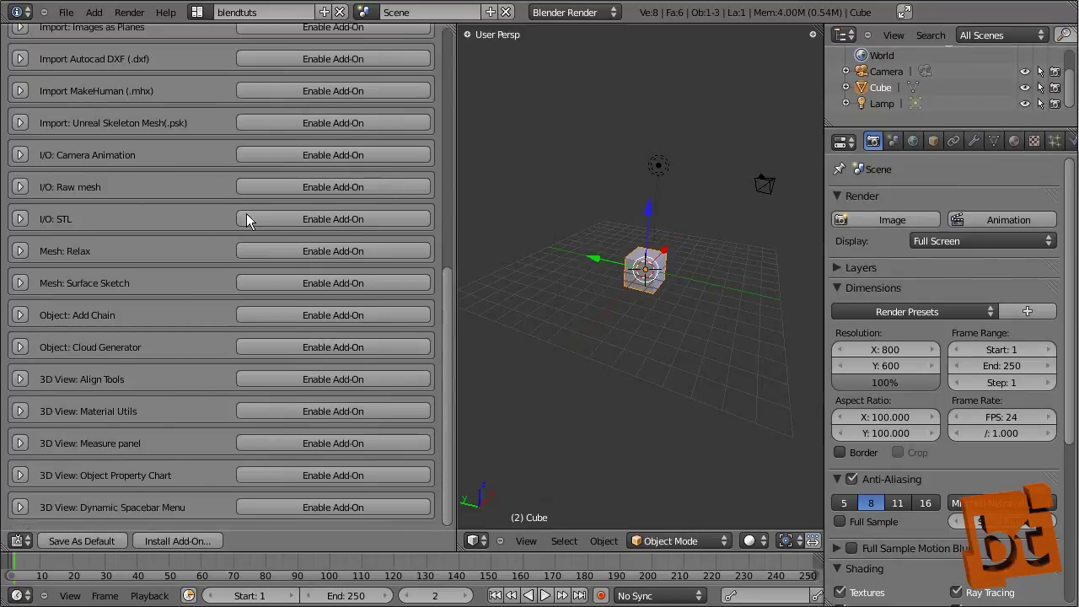
# Examine the theme colour settings of the different editors in the Themes preferences, ending on the 3D View colours
pyautogui.scroll(12, 253, 237)
pyautogui.click(279, 42)
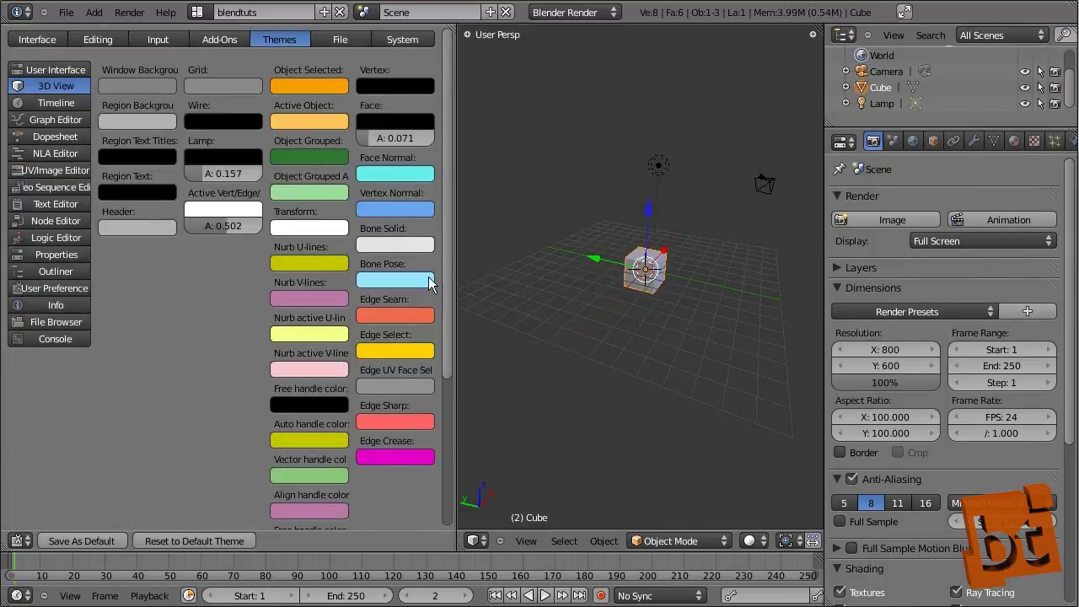
pyautogui.click(51, 105)
pyautogui.click(52, 130)
pyautogui.click(52, 123)
pyautogui.click(56, 86)
pyautogui.click(56, 133)
pyautogui.click(55, 186)
pyautogui.click(56, 237)
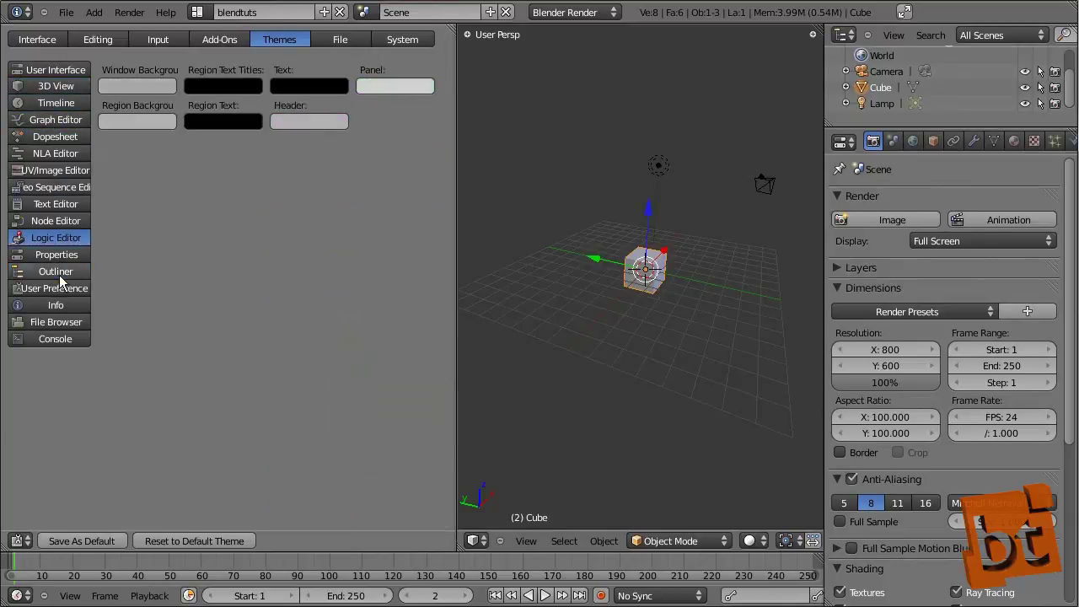
pyautogui.click(56, 270)
pyautogui.click(57, 254)
pyautogui.click(59, 222)
pyautogui.click(59, 188)
pyautogui.click(60, 169)
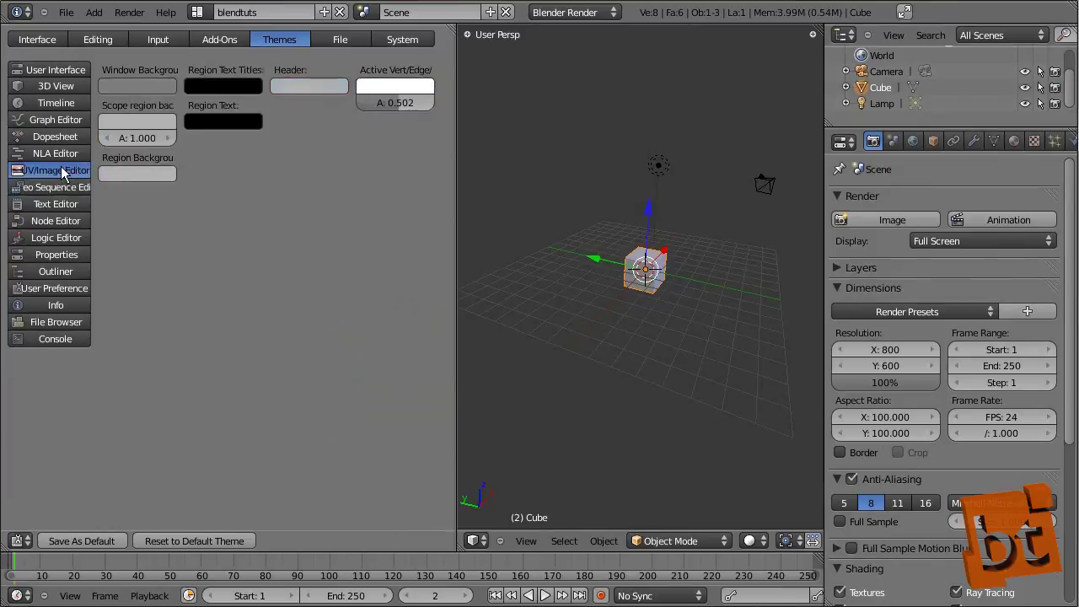
pyautogui.click(61, 153)
pyautogui.click(60, 135)
pyautogui.click(60, 119)
pyautogui.click(57, 86)
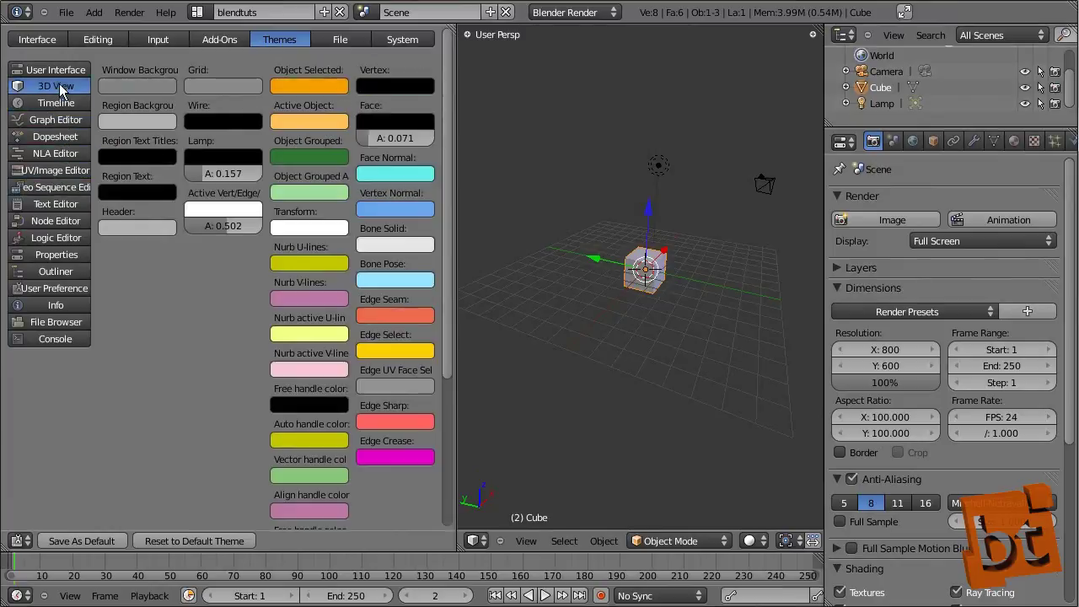
# Examine the User Interface theme colours, comparing them with the highlight of the active properties tab by switching between Scene and Render
pyautogui.click(58, 69)
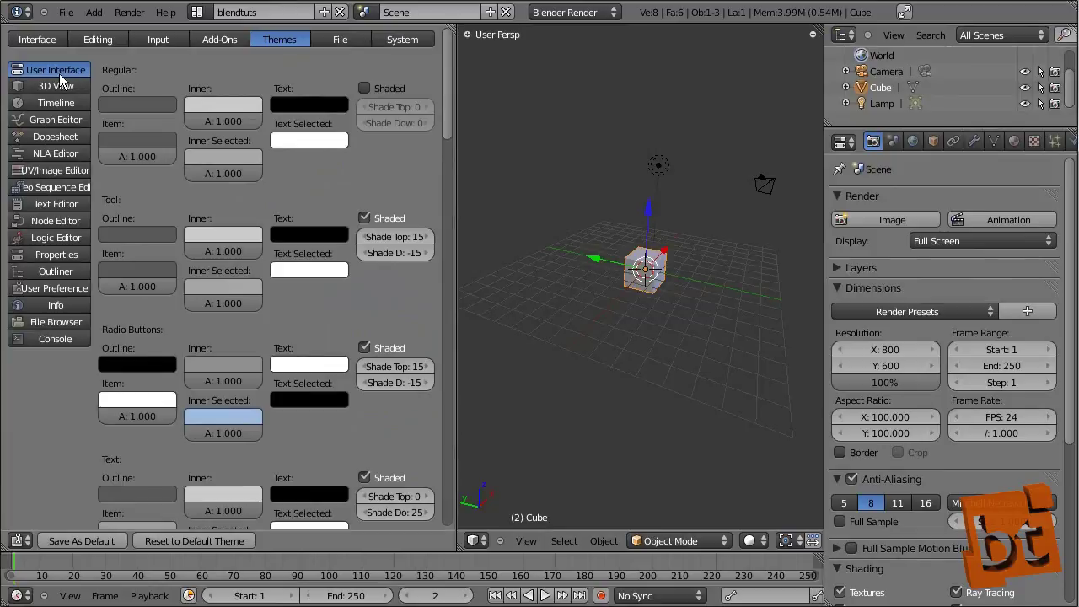
pyautogui.scroll(-1, 268, 318)
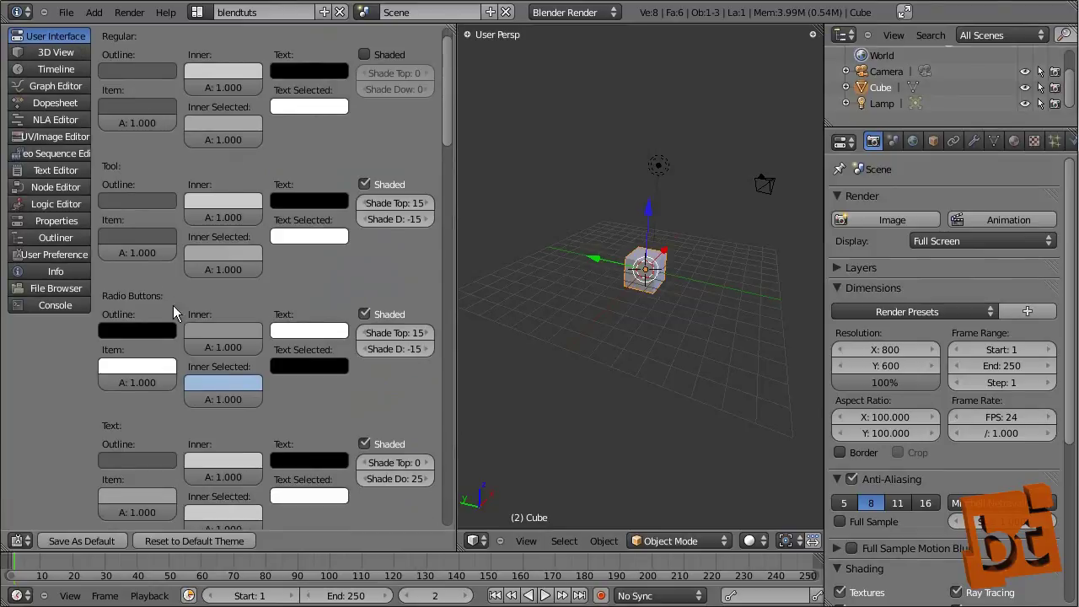
pyautogui.scroll(1, 173, 305)
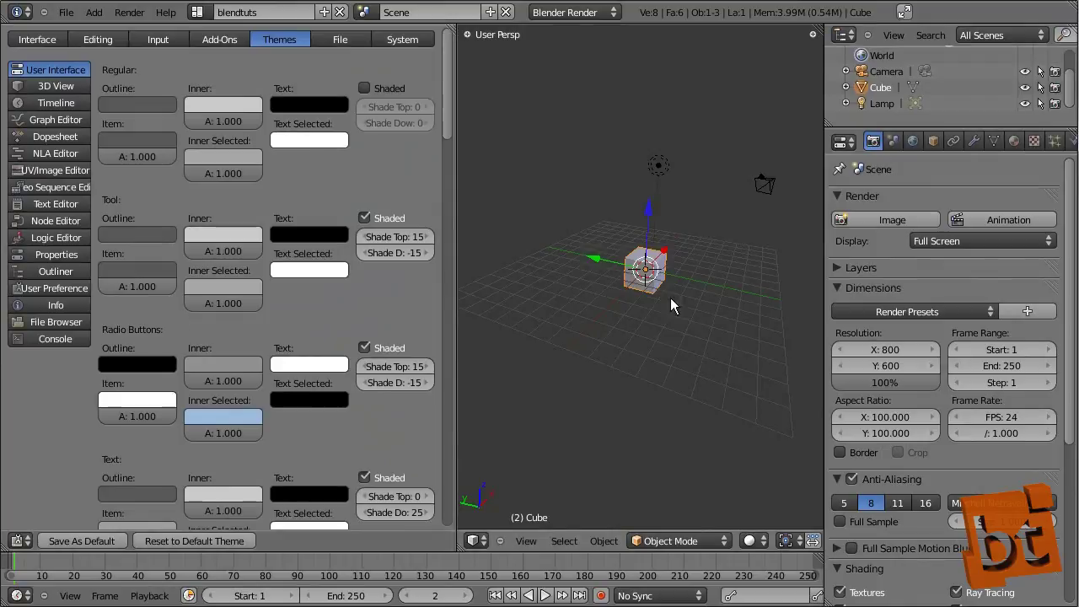
pyautogui.click(893, 141)
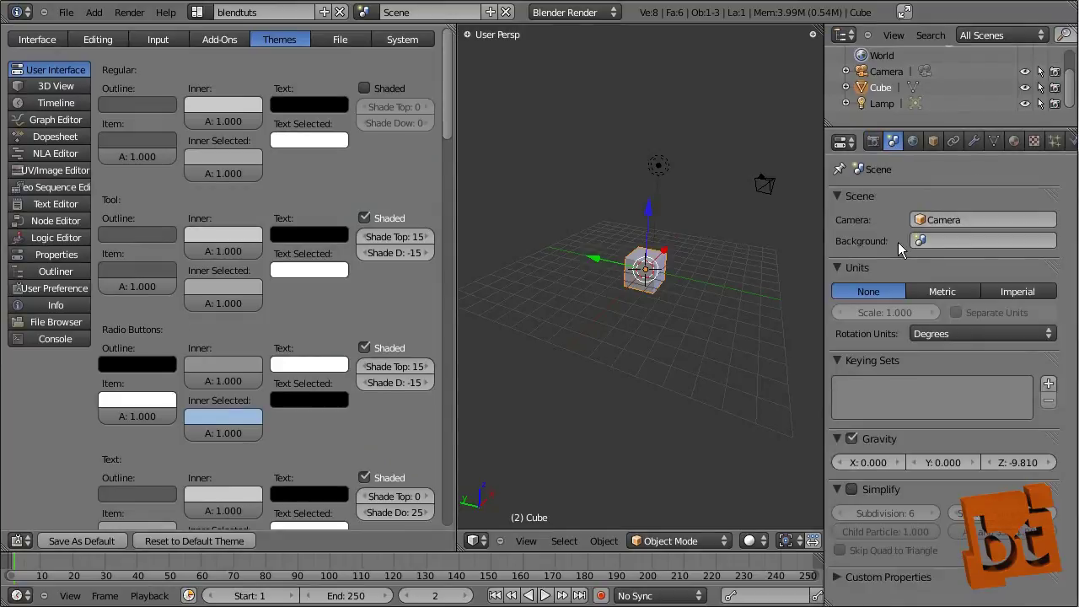
pyautogui.click(877, 142)
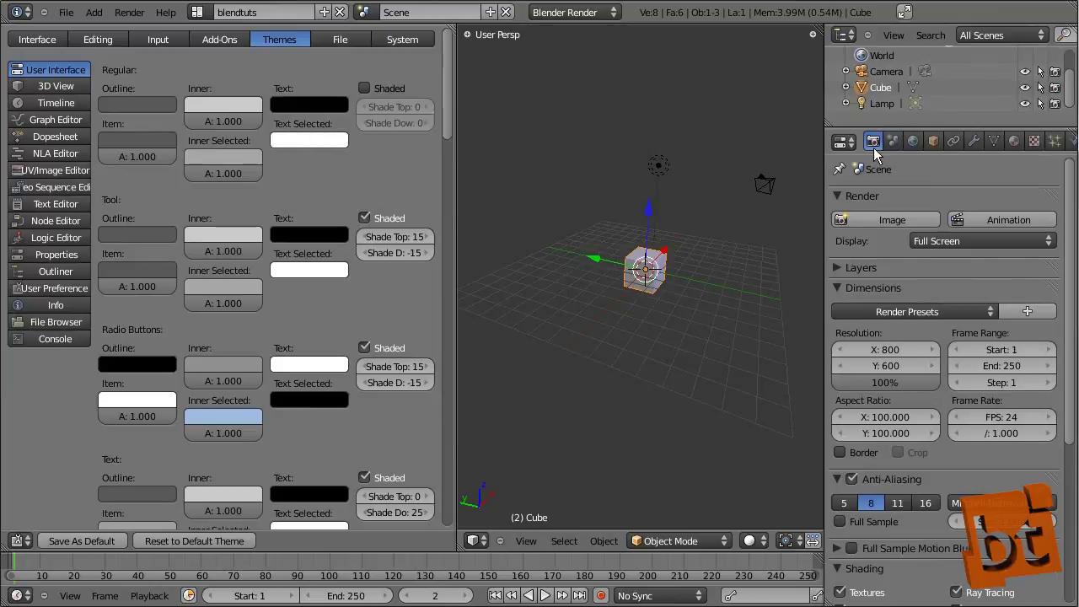
pyautogui.scroll(-3, 305, 316)
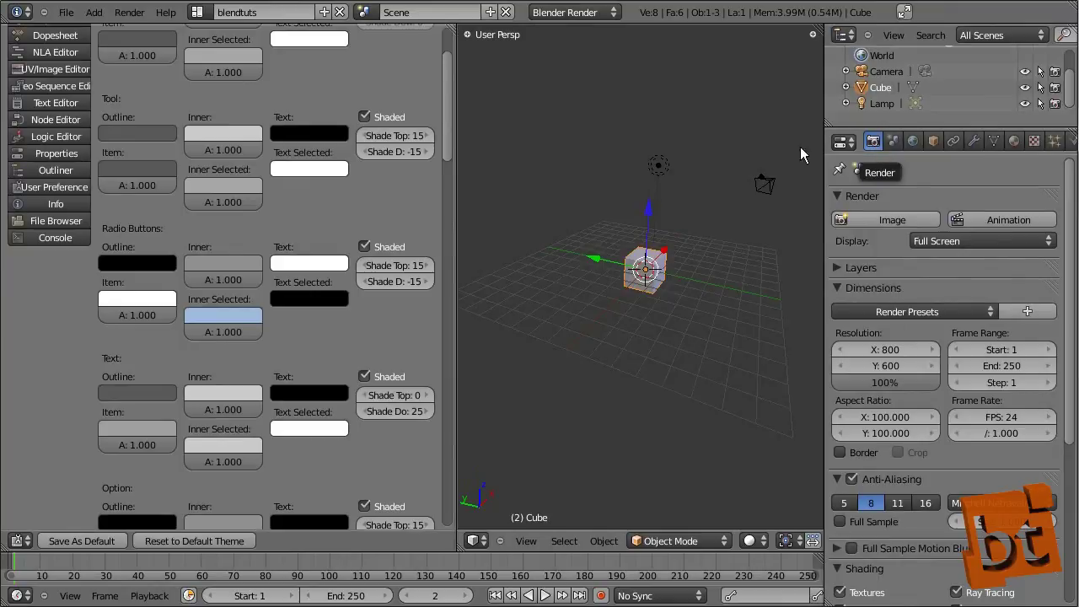
pyautogui.scroll(-2, 222, 304)
pyautogui.scroll(4, 228, 288)
pyautogui.scroll(-4, 227, 270)
pyautogui.moveTo(450, 126); pyautogui.dragTo(457, 421)
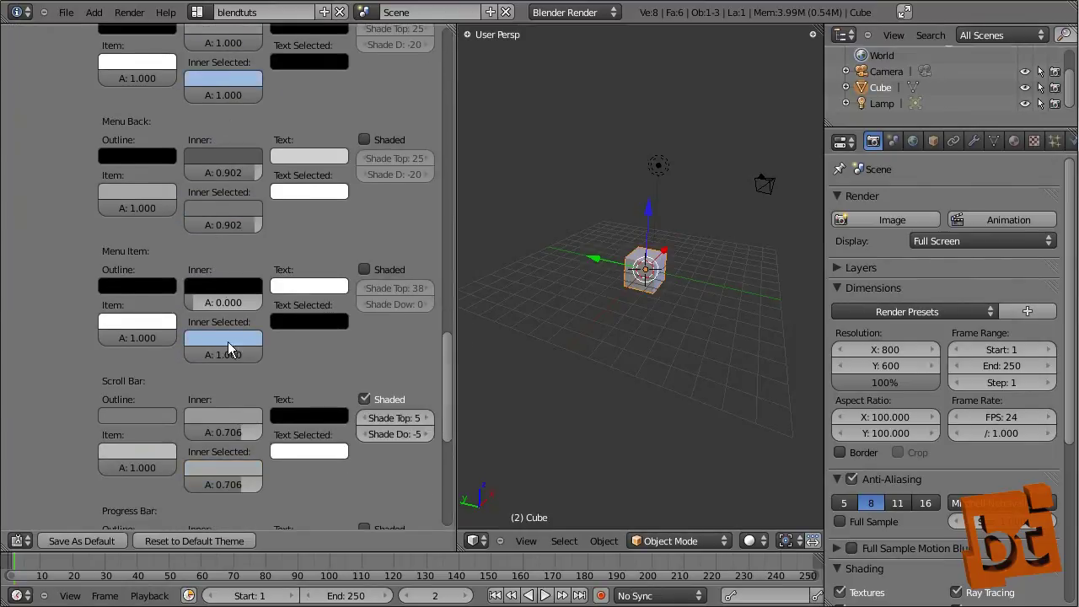
# Change the Inner Selected colour of the Radio Buttons theme to a light yellowish orange
pyautogui.moveTo(443, 366); pyautogui.dragTo(427, 71)
pyautogui.click(208, 416)
pyautogui.moveTo(261, 238); pyautogui.dragTo(241, 290)
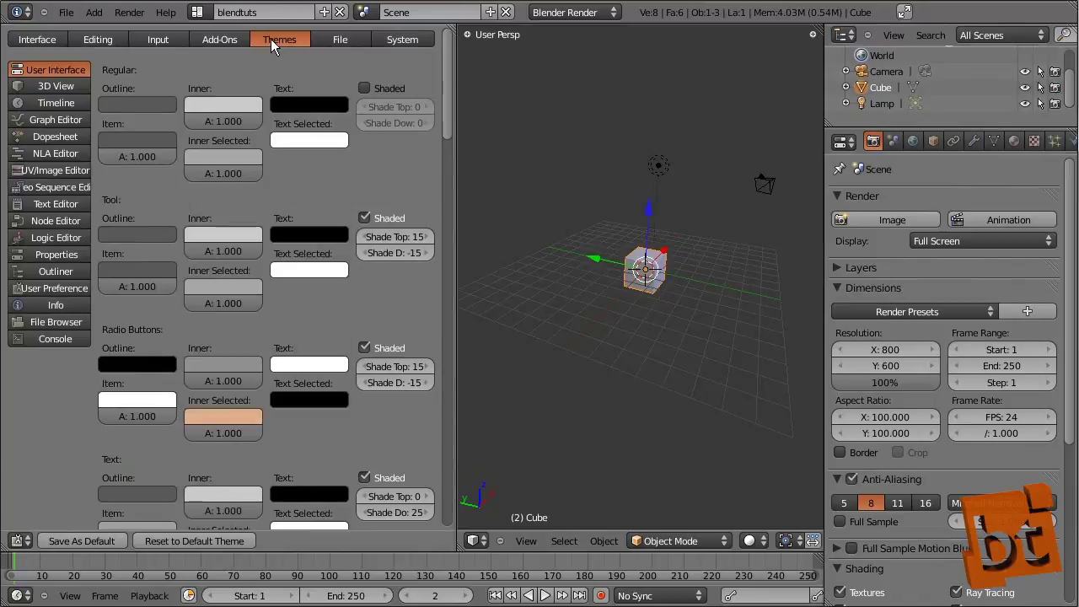
pyautogui.click(229, 417)
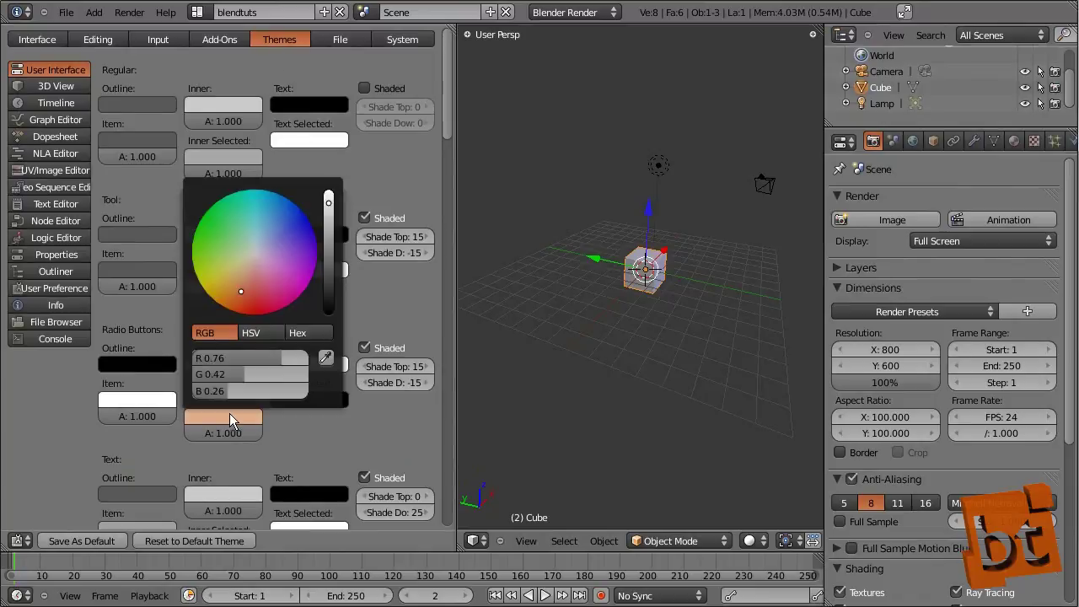
pyautogui.moveTo(241, 280); pyautogui.dragTo(230, 293)
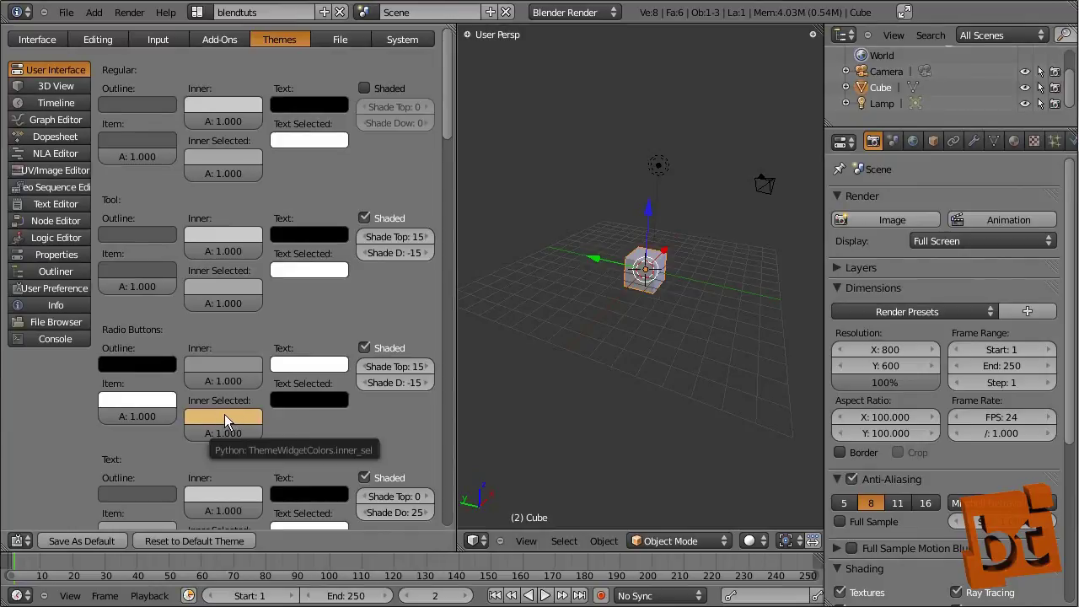
# Copy the Radio Buttons' Inner Selected colour to the Pulldown's Inner Selected colour and check it on the 3D view's View menu
pyautogui.moveTo(446, 69); pyautogui.dragTo(426, 140)
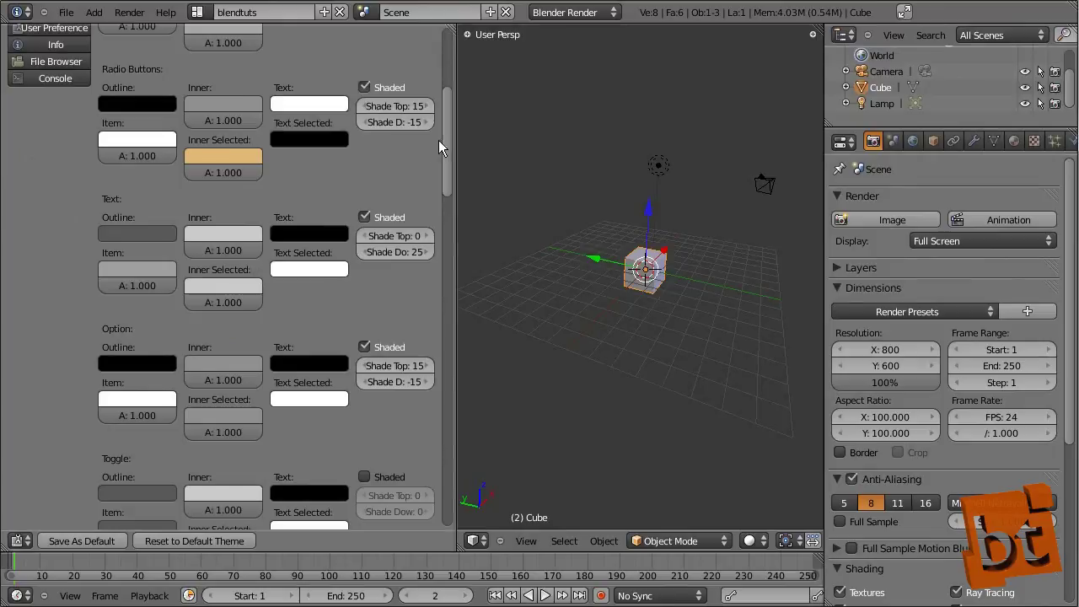
pyautogui.moveTo(450, 132); pyautogui.dragTo(441, 350)
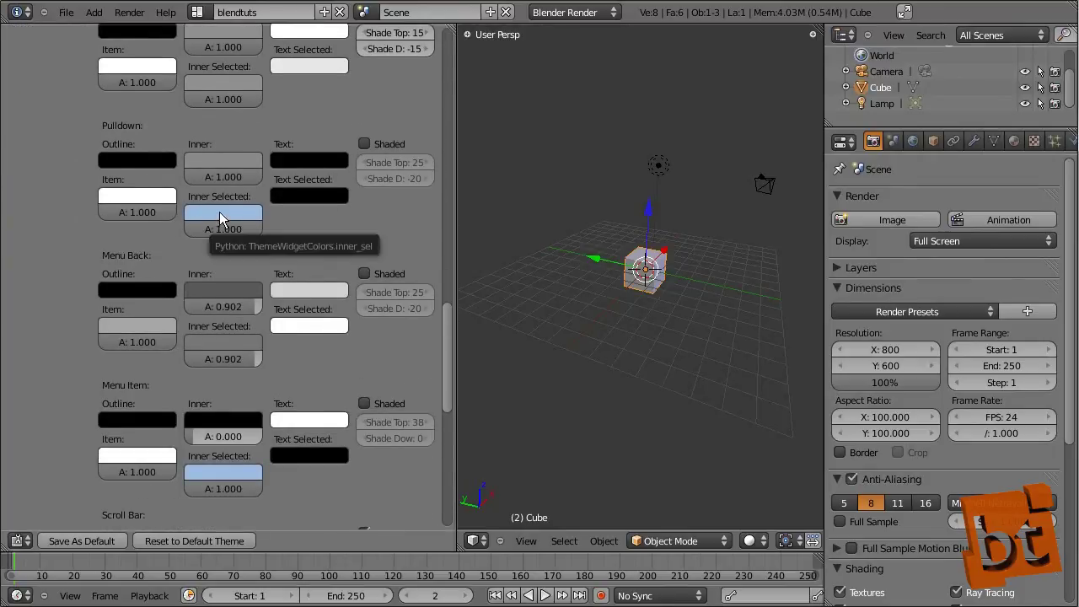
pyautogui.hotkey('ctrl', 'v')
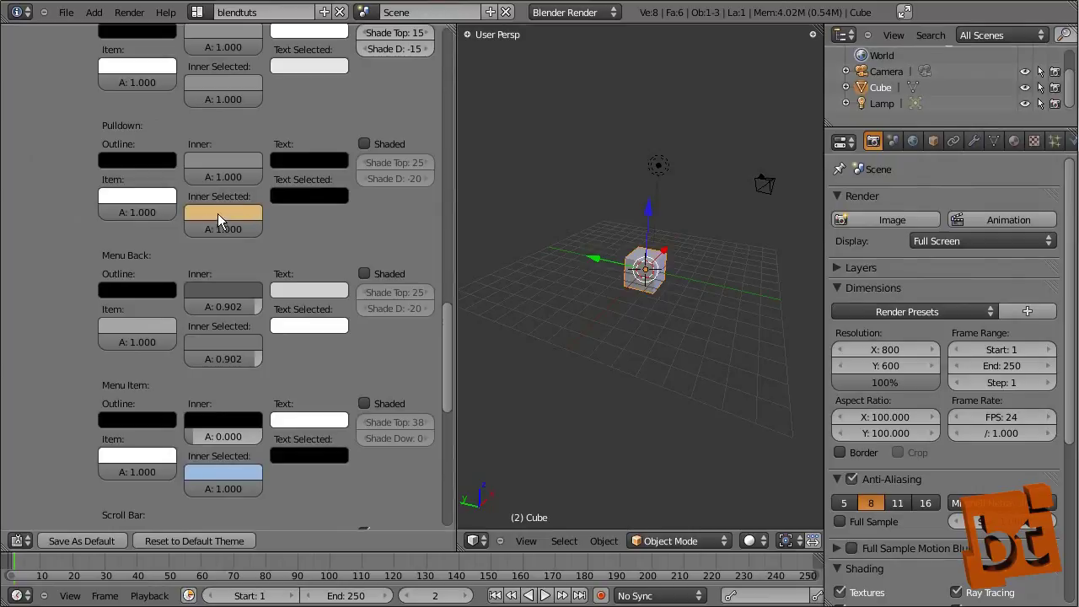
pyautogui.click(529, 540)
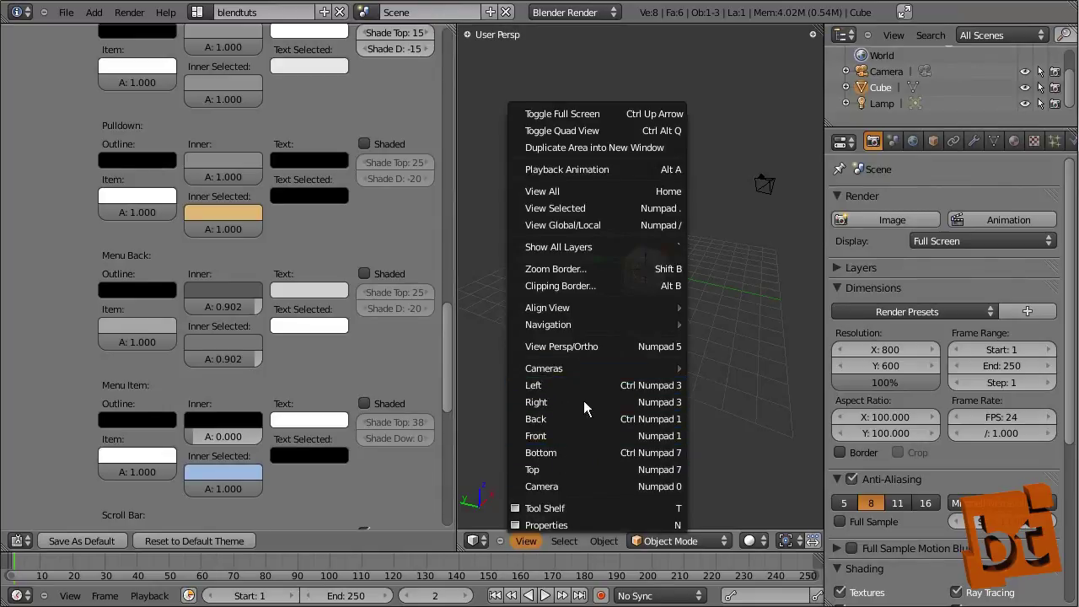
# Paste the same orange into the Inner Selected colours of Menu Item and List Item, and check the highlight in the Select menu
pyautogui.moveTo(442, 347); pyautogui.dragTo(442, 423)
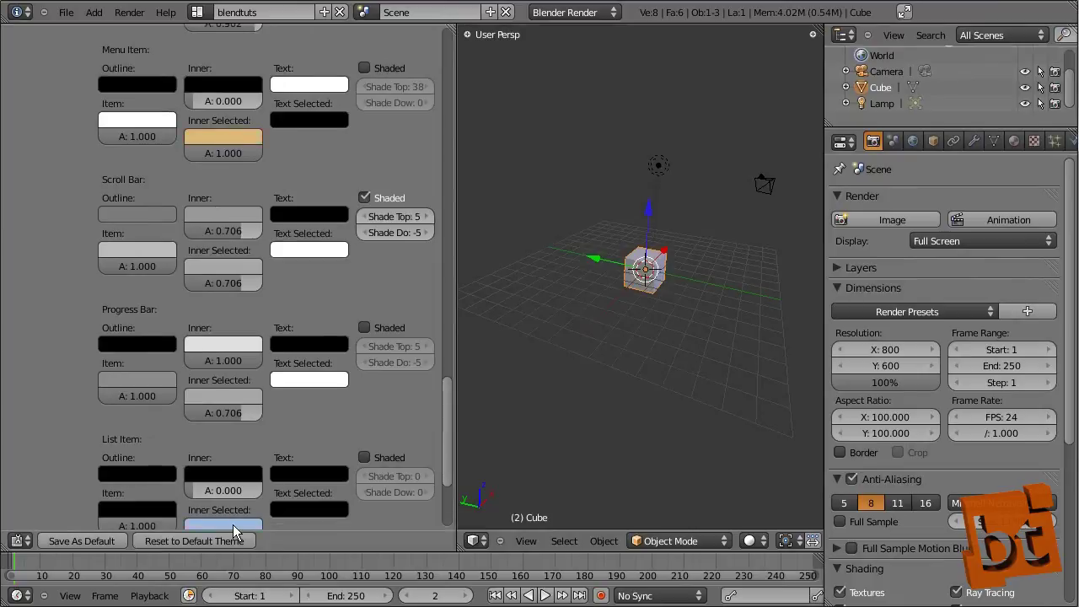
pyautogui.moveTo(445, 402); pyautogui.dragTo(347, 459)
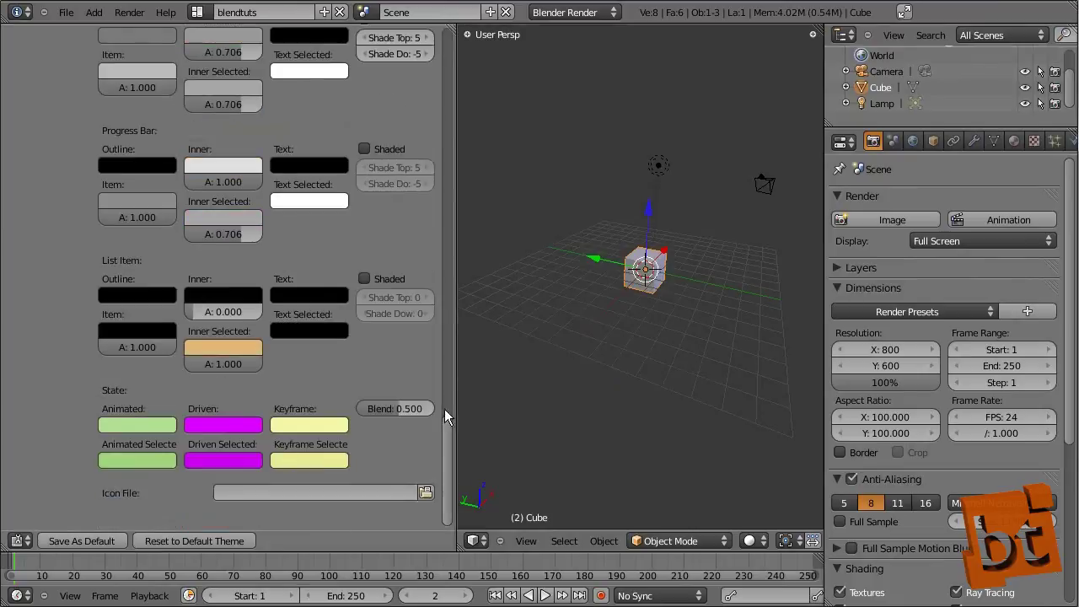
pyautogui.moveTo(448, 457); pyautogui.dragTo(459, 53)
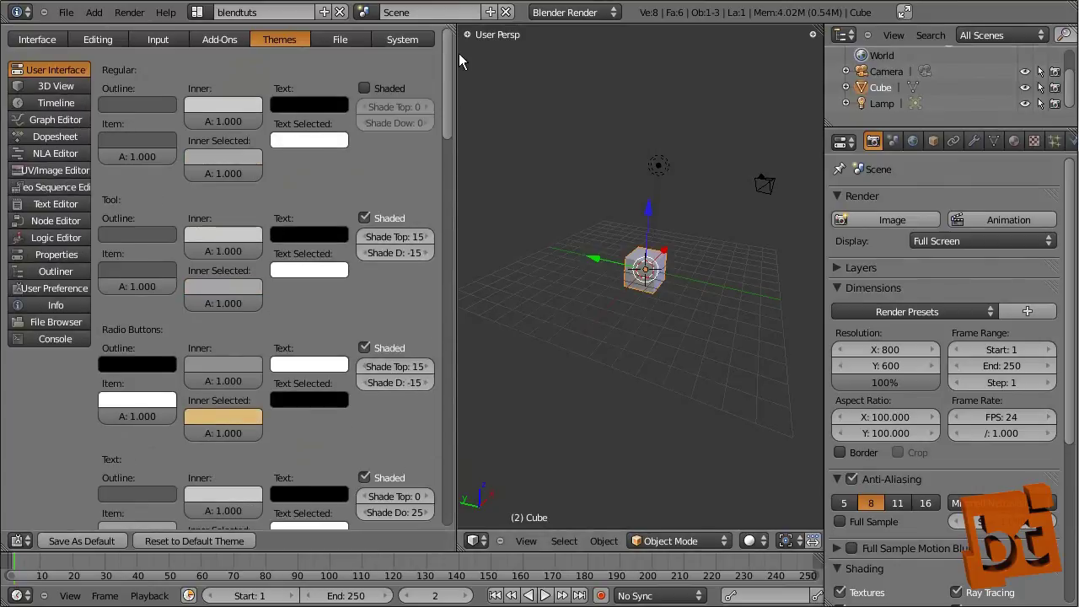
pyautogui.click(563, 541)
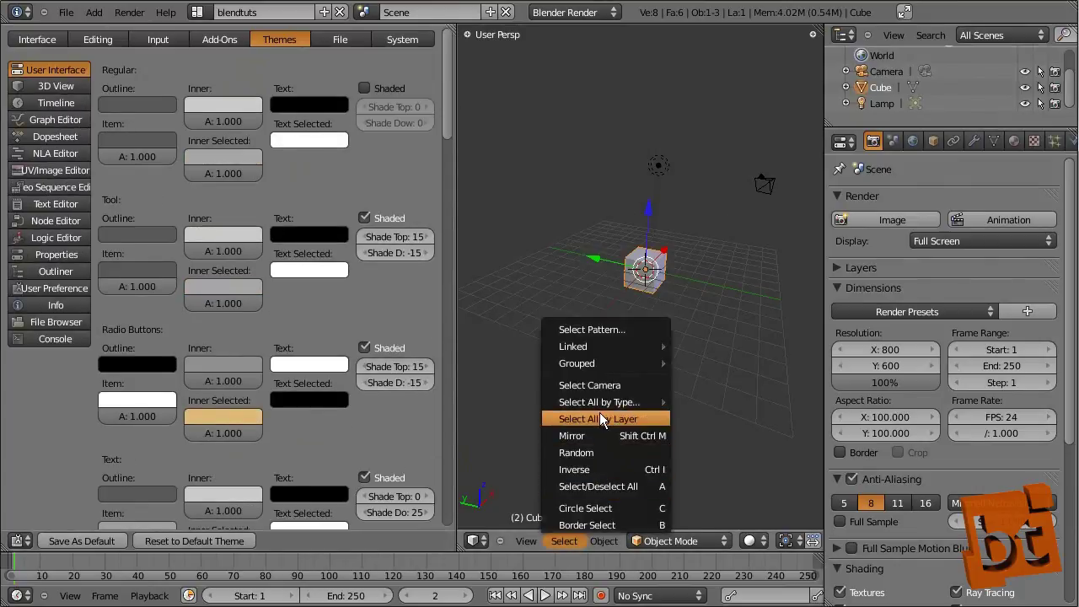
pyautogui.moveTo(591, 403)
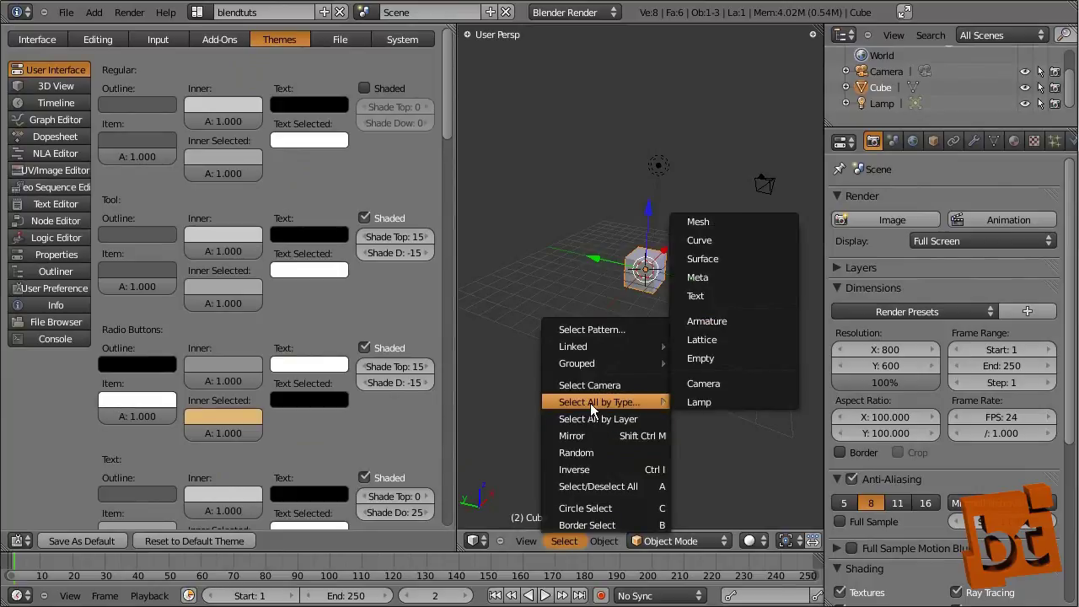
# Make the Radio Buttons' Inner Selected colour a more saturated orange, about R 0.76, G 0.43, B 0.09
pyautogui.click(235, 415)
pyautogui.moveTo(232, 289); pyautogui.dragTo(226, 300)
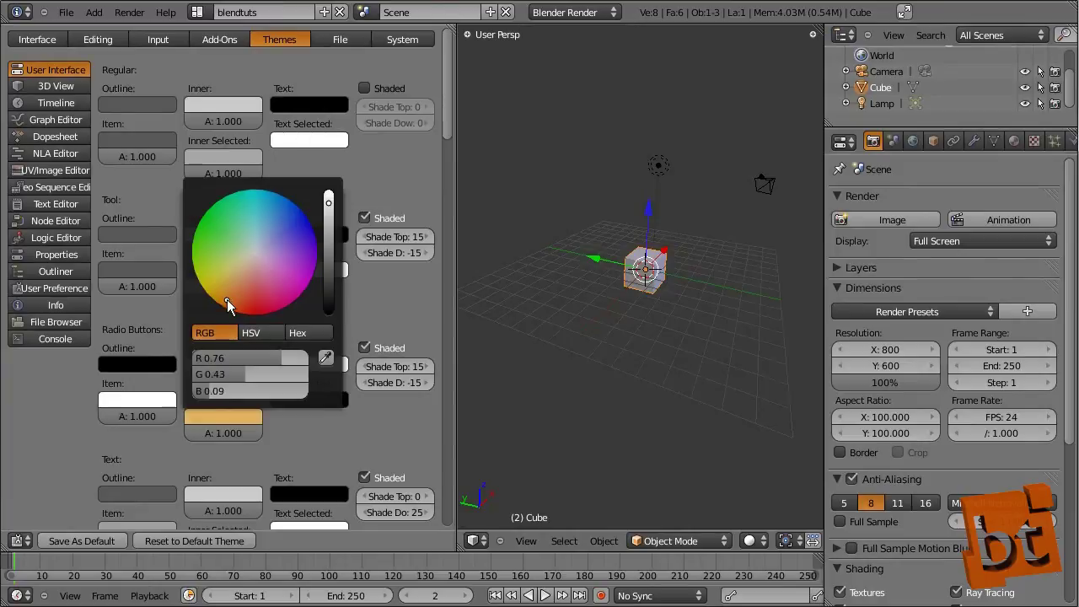
pyautogui.click(565, 540)
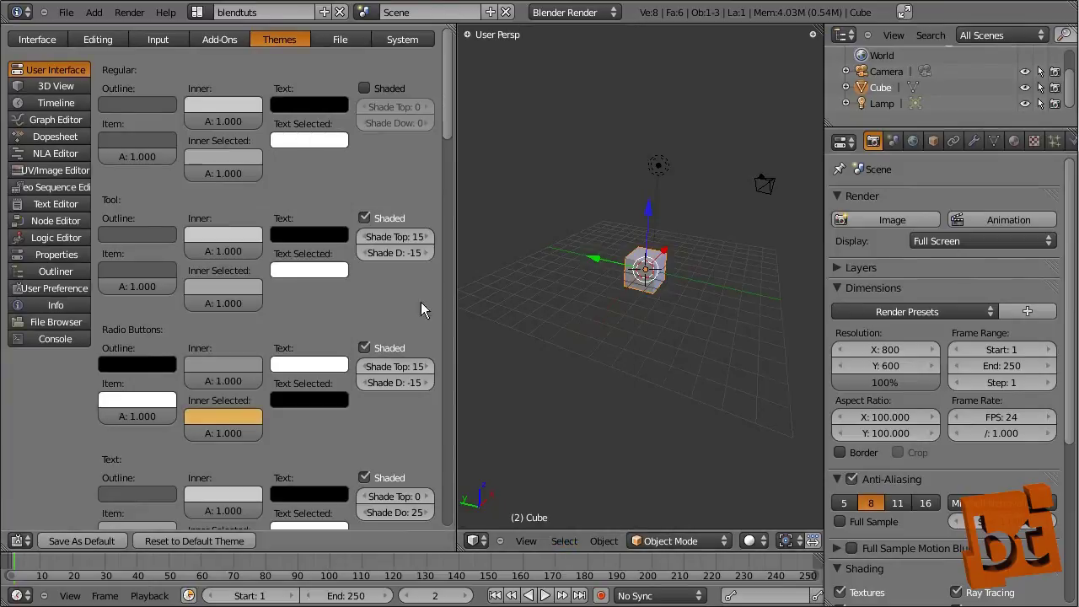
# Change the List Item's Inner Selected colour to a deeper reddish orange and check the 3D view's menus for its effect
pyautogui.moveTo(445, 105); pyautogui.dragTo(456, 493)
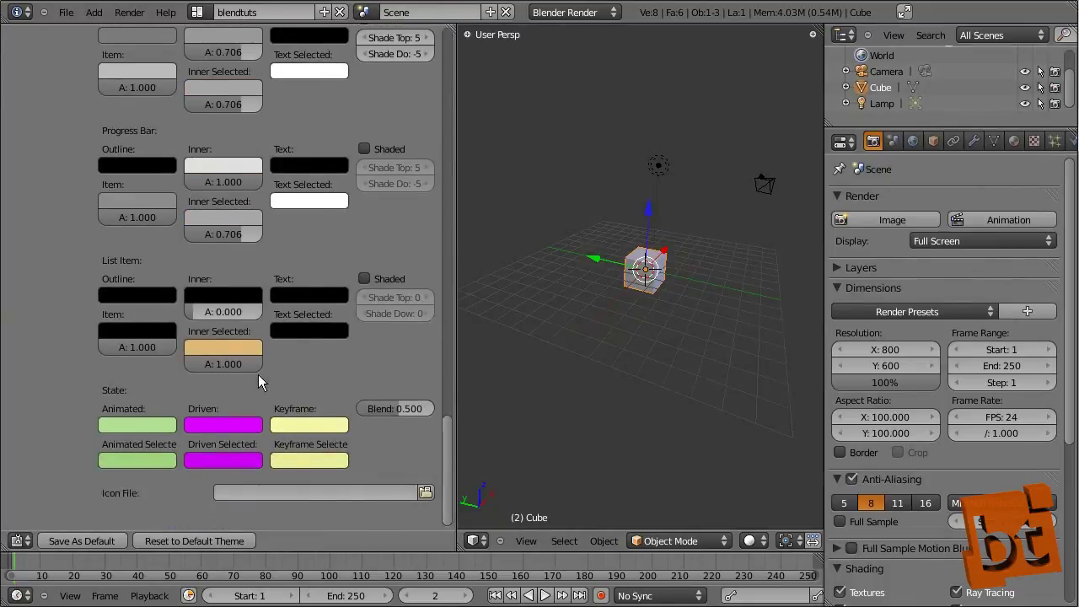
pyautogui.click(234, 348)
pyautogui.moveTo(230, 227); pyautogui.dragTo(238, 241)
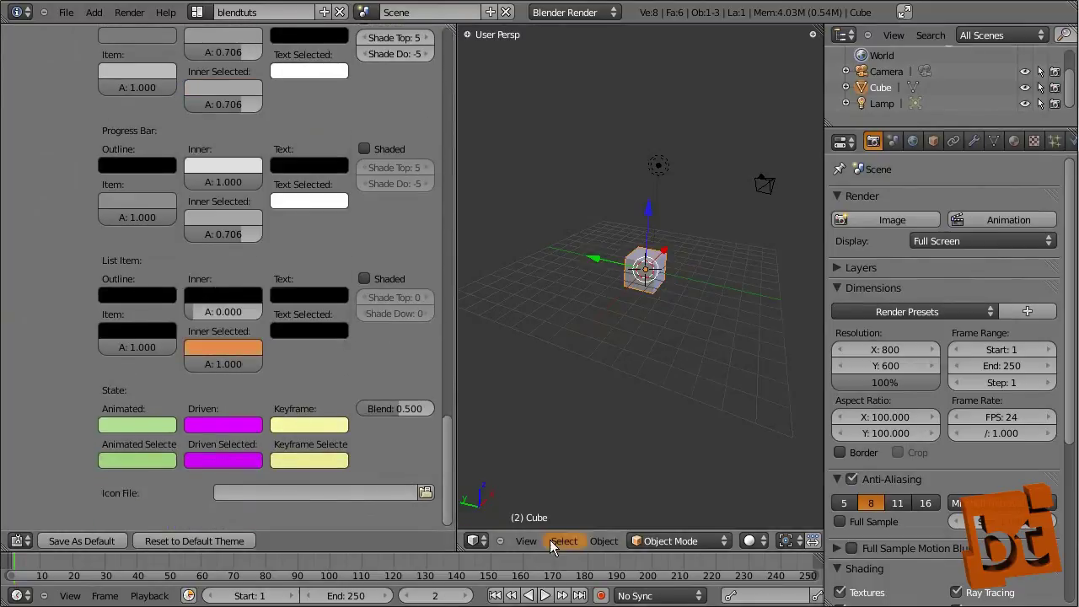
pyautogui.click(538, 540)
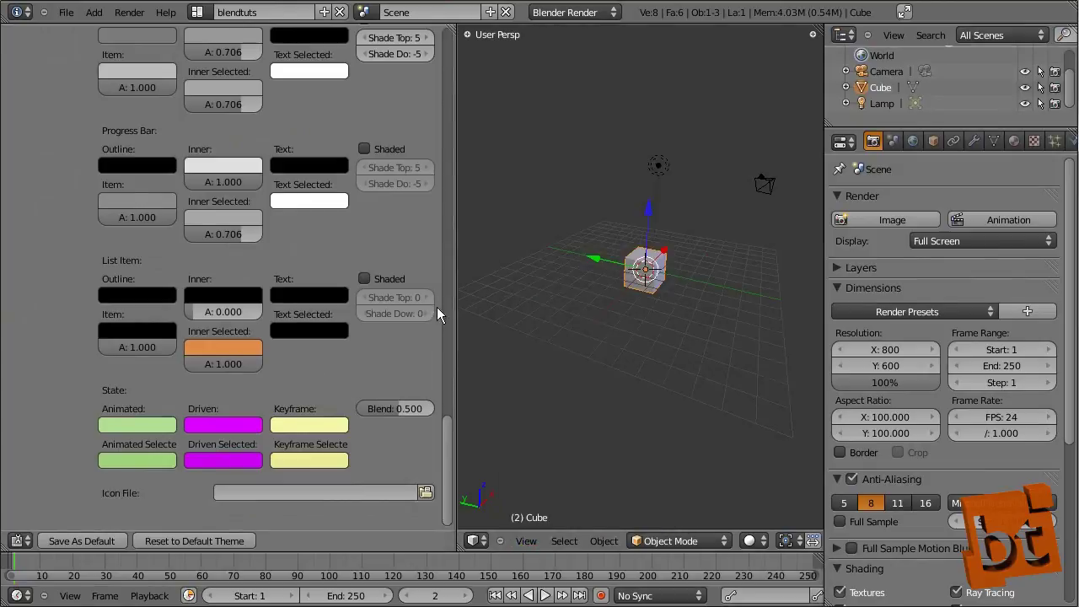
# Add a keying set in the Scene properties to test the List Item highlight colour
pyautogui.moveTo(447, 439); pyautogui.dragTo(412, 412)
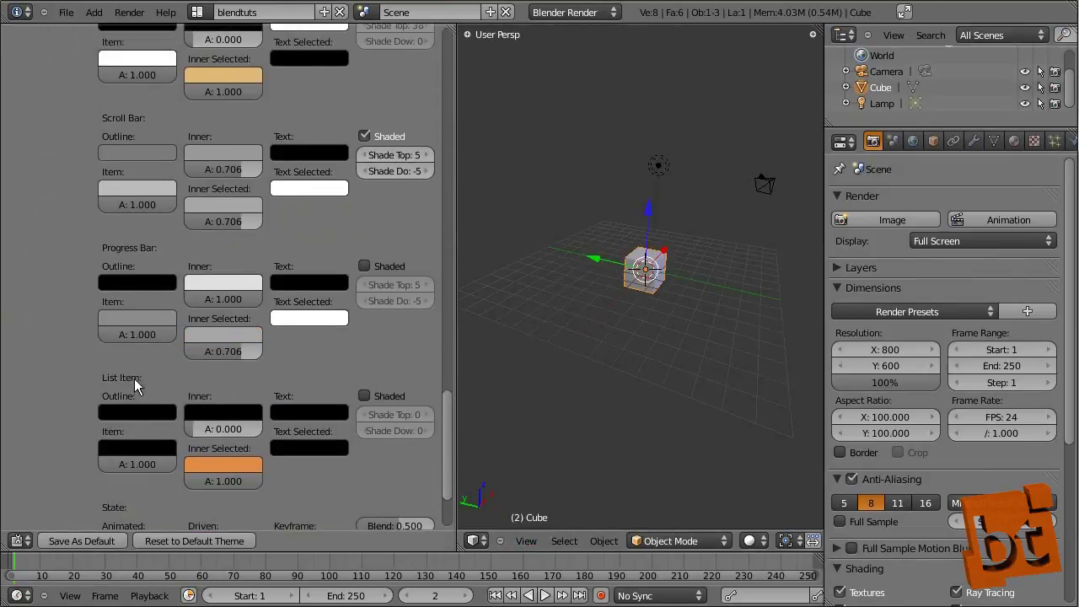
pyautogui.click(913, 141)
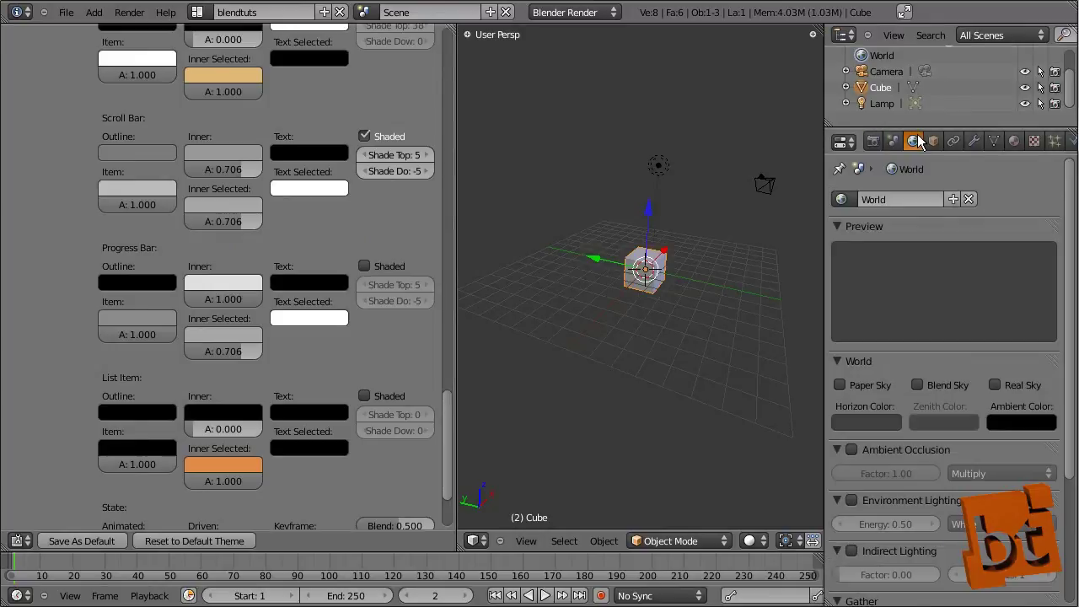
pyautogui.click(894, 143)
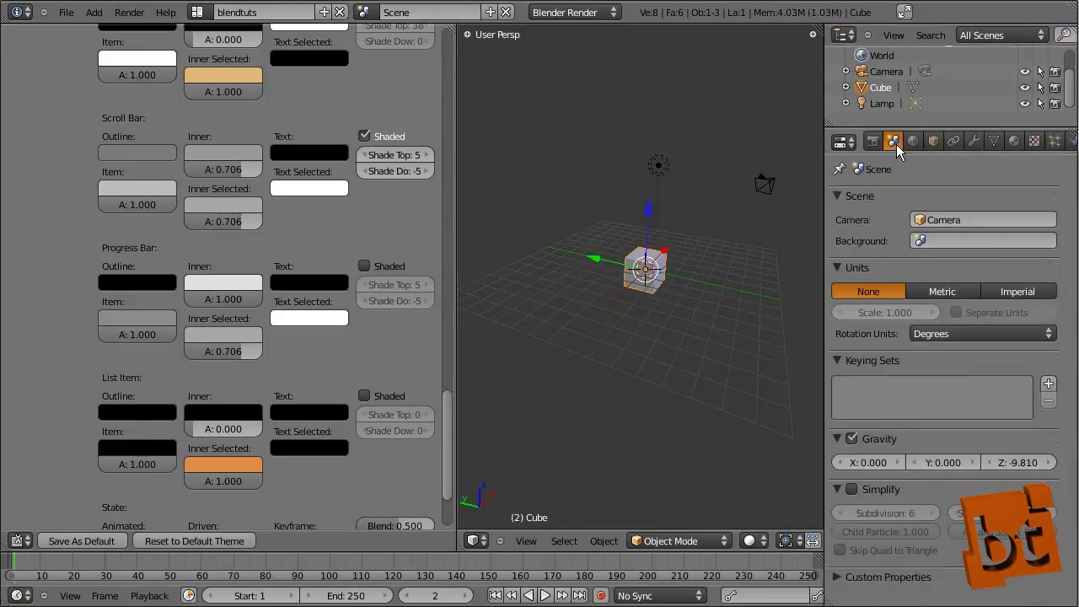
pyautogui.click(1048, 383)
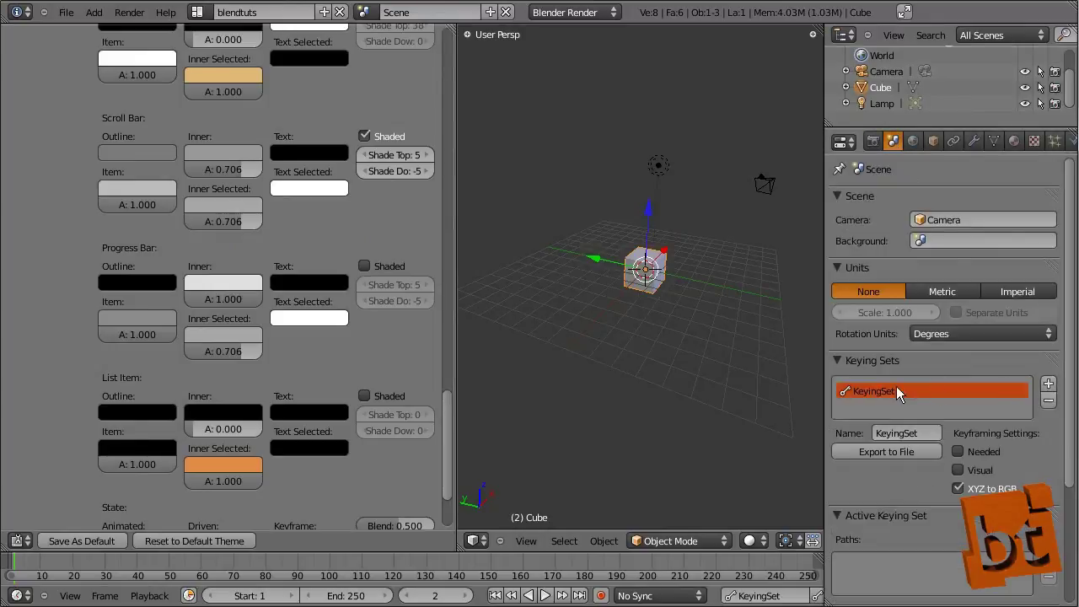
# Adjust the List Item's Inner Selected colour so the selected keying set is highlighted in a lighter, less red orange
pyautogui.scroll(-3, 449, 430)
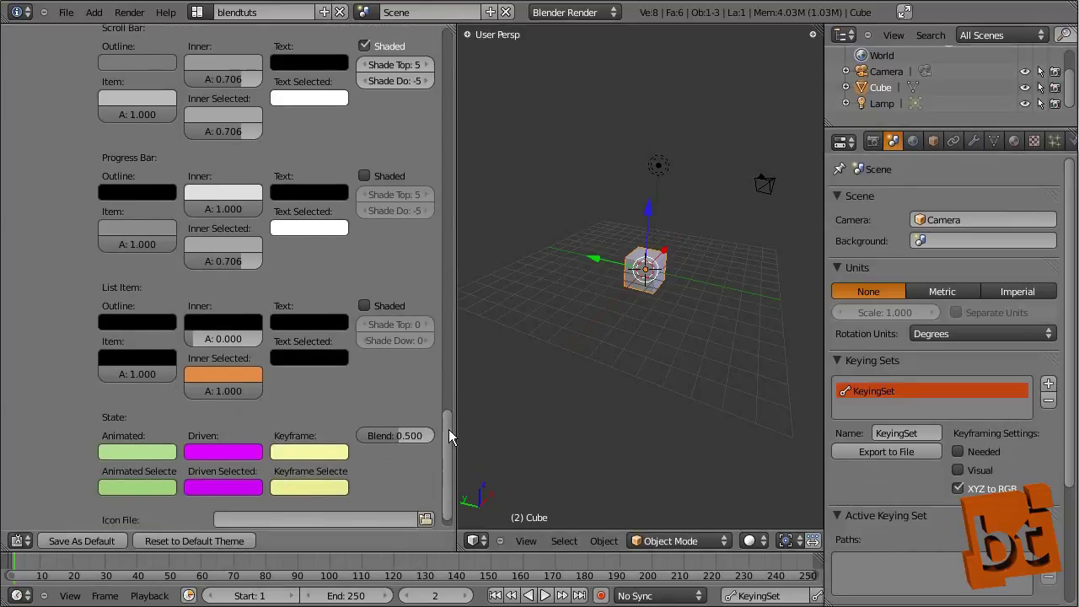
pyautogui.scroll(3, 445, 436)
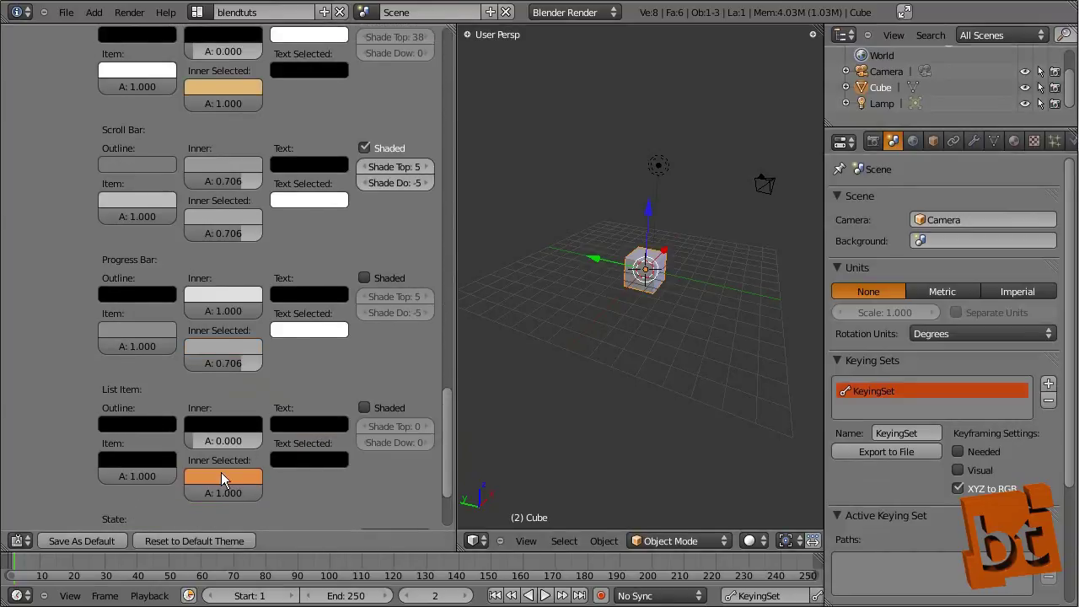
pyautogui.click(221, 473)
pyautogui.moveTo(234, 366); pyautogui.dragTo(232, 356)
# Set the Menu Item's Inner Selected colour to a deep orange and check the highlight in the 3D view's View menu
pyautogui.moveTo(444, 419); pyautogui.dragTo(438, 345)
pyautogui.click(222, 423)
pyautogui.moveTo(244, 314)
pyautogui.mouseDown()
pyautogui.moveTo(229, 297)
pyautogui.moveTo(241, 318)
pyautogui.mouseUp()
pyautogui.click(526, 540)
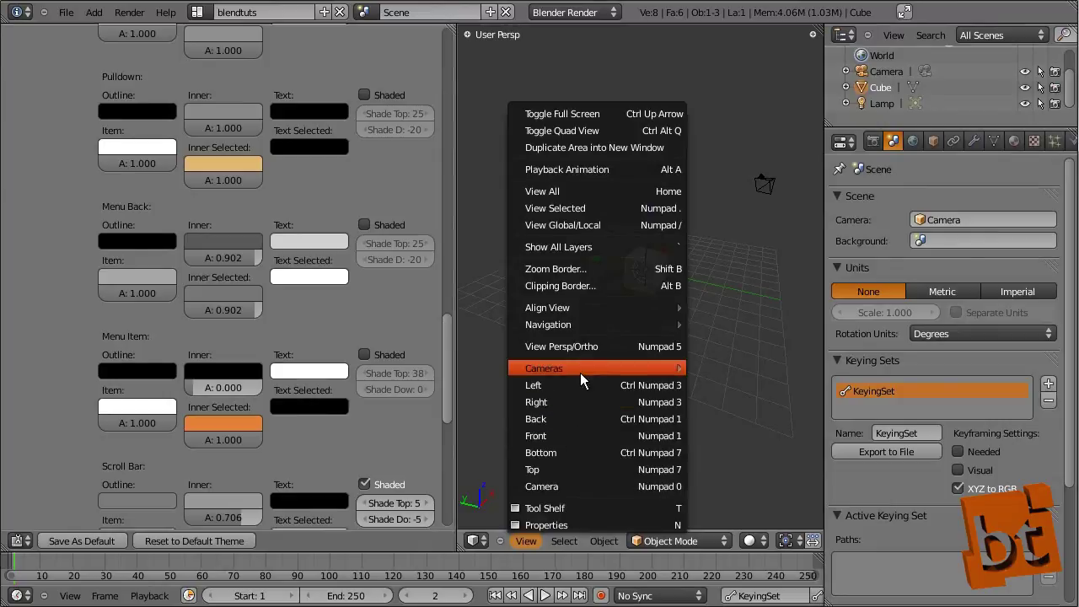
pyautogui.press('Escape')
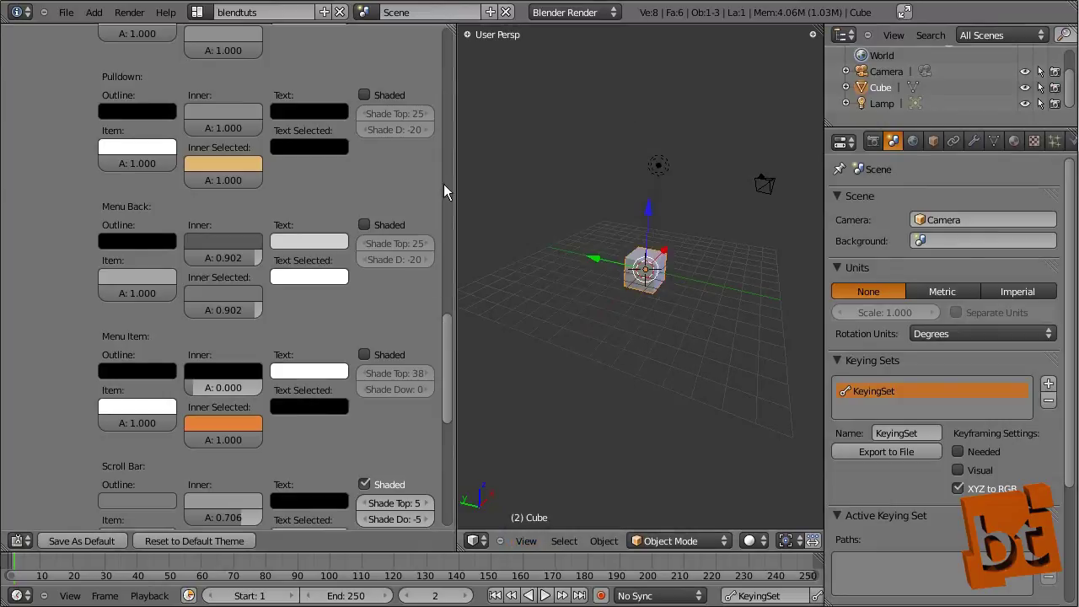
# Review the File preferences and browse for an Image Editor path, cancelling without choosing a program
pyautogui.moveTo(448, 341); pyautogui.dragTo(448, 59)
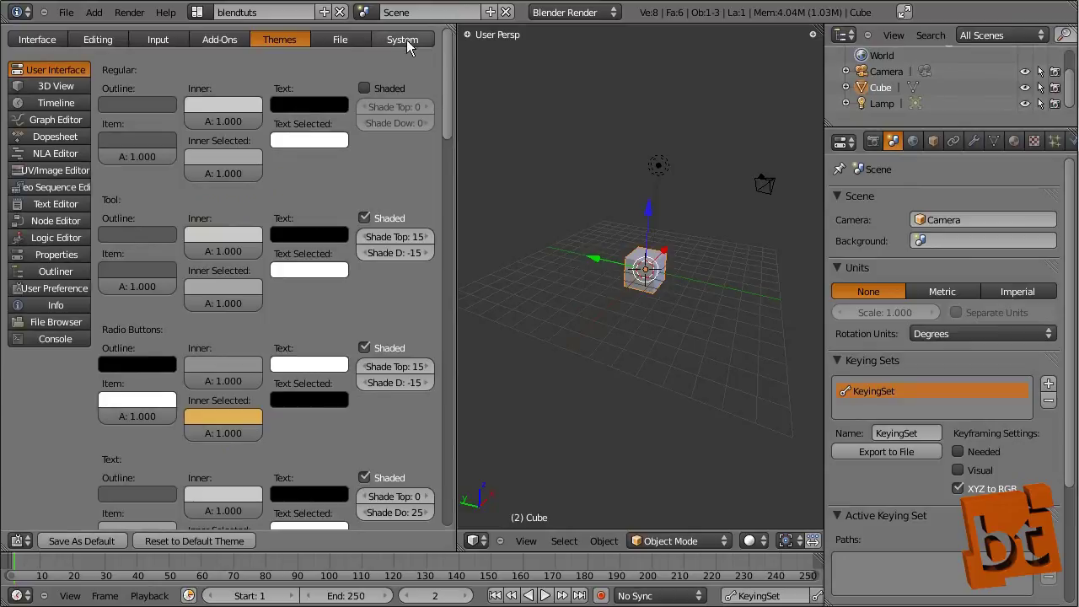
pyautogui.click(347, 38)
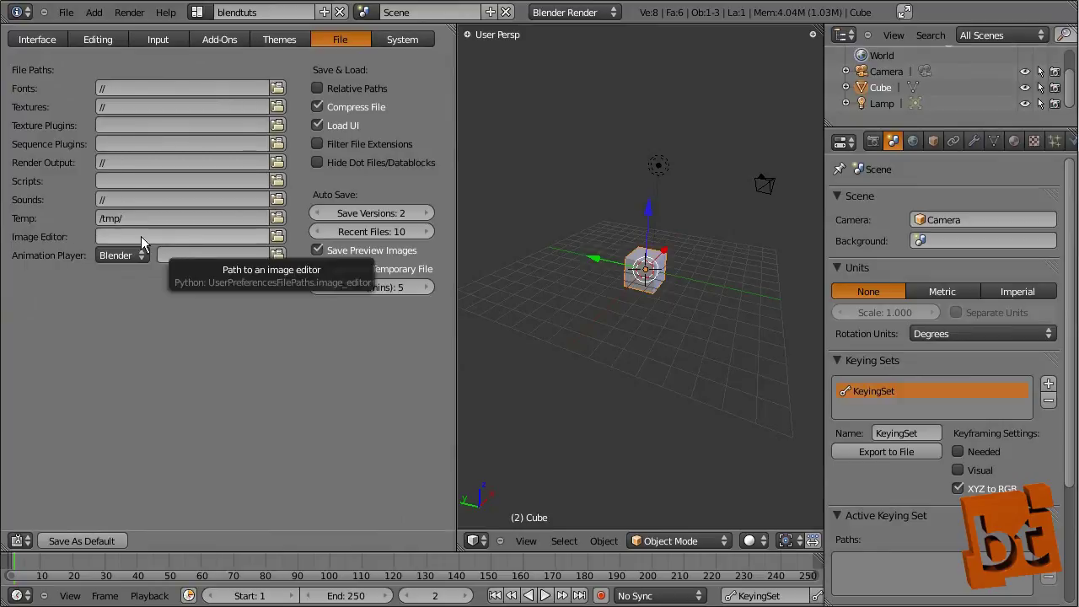
pyautogui.click(277, 237)
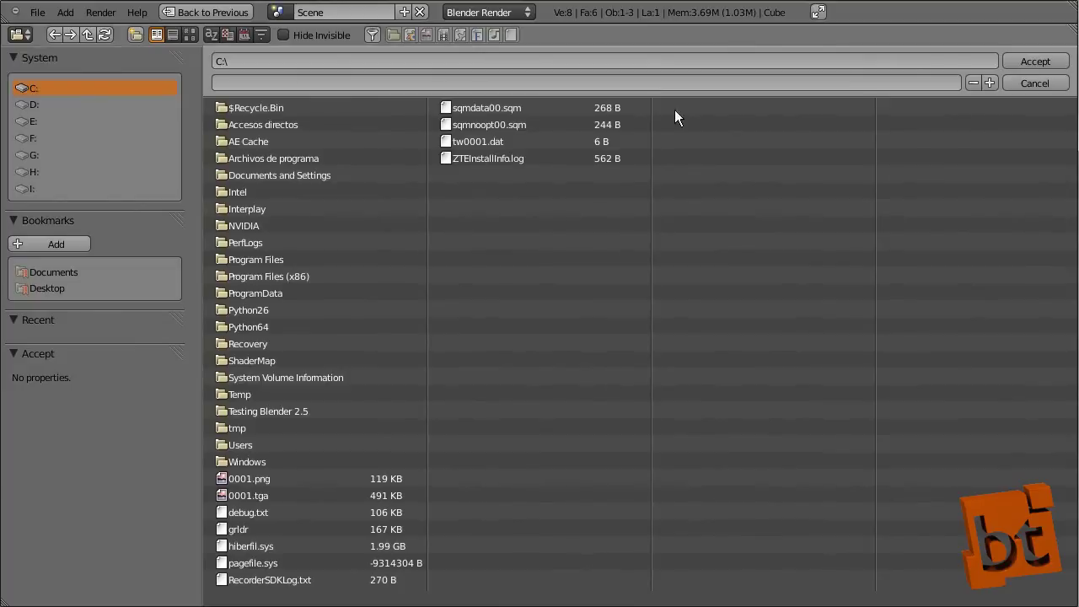
pyautogui.click(1034, 82)
# Show the System preferences and review the Window Draw Method options, keeping Automatic
pyautogui.click(399, 39)
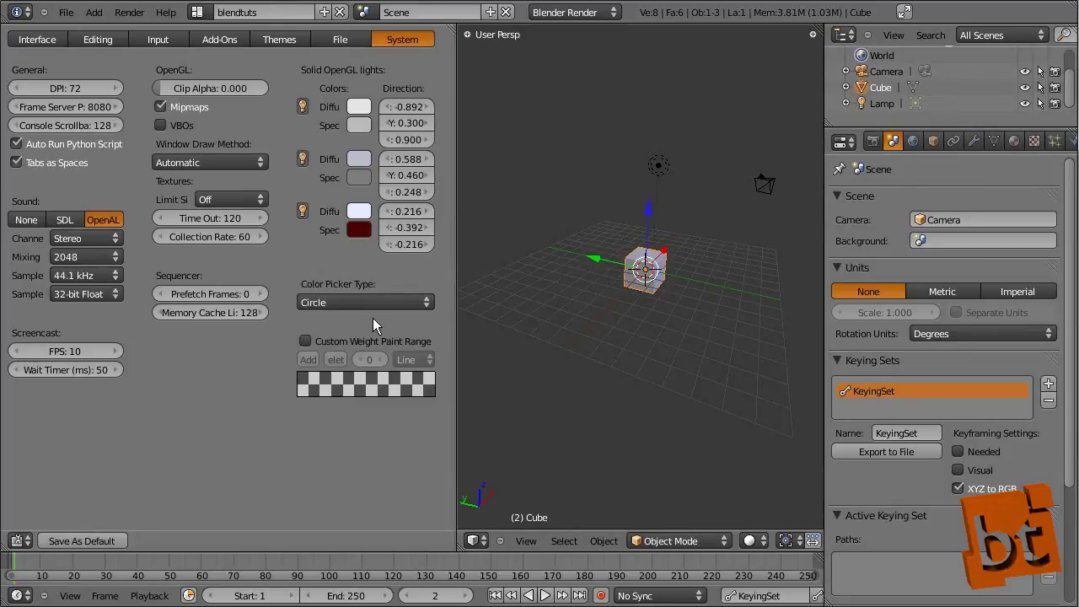
pyautogui.click(250, 160)
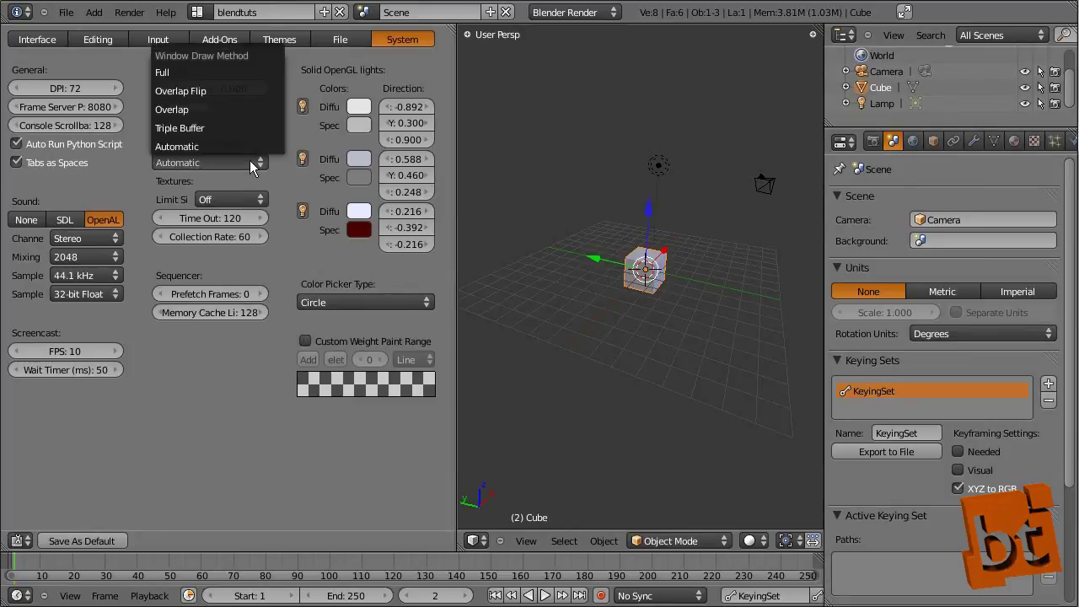
pyautogui.click(227, 142)
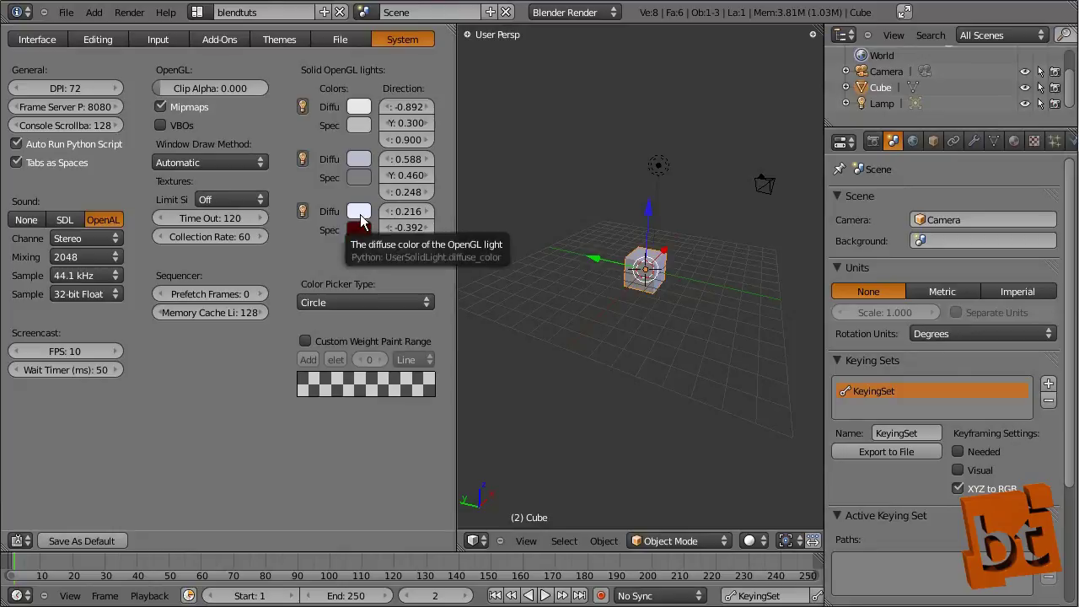
# Examine the cube's solid shading up close and compare it with the scene lamp, ending with the cube selected
pyautogui.scroll(3, 681, 300)
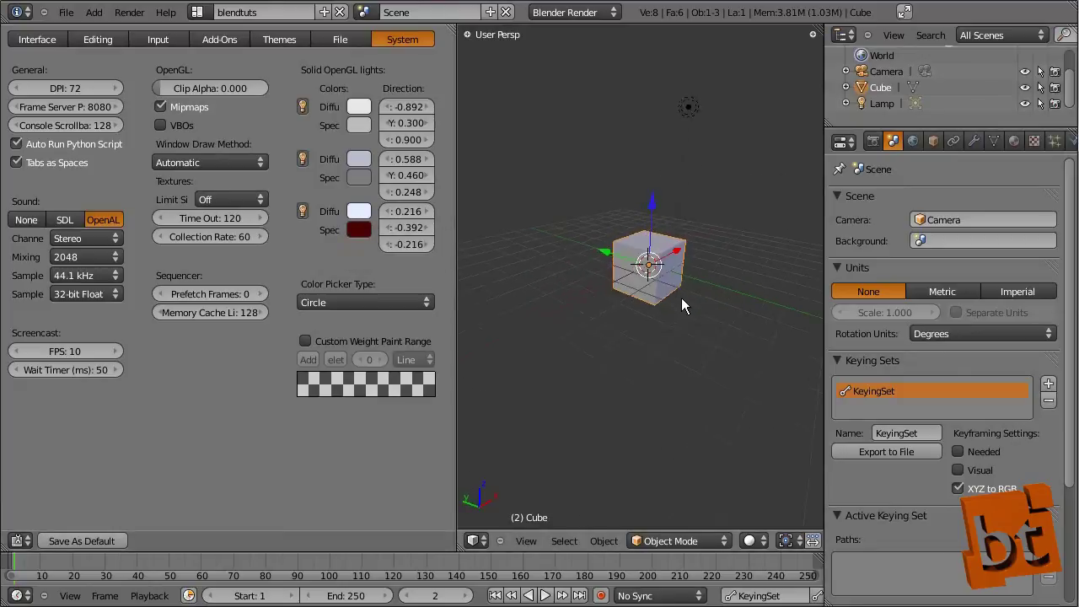
pyautogui.scroll(2, 681, 297)
pyautogui.keyDown('shift'); pyautogui.moveTo(765, 321); pyautogui.dragTo(699, 343, button='middle'); pyautogui.keyUp('shift')
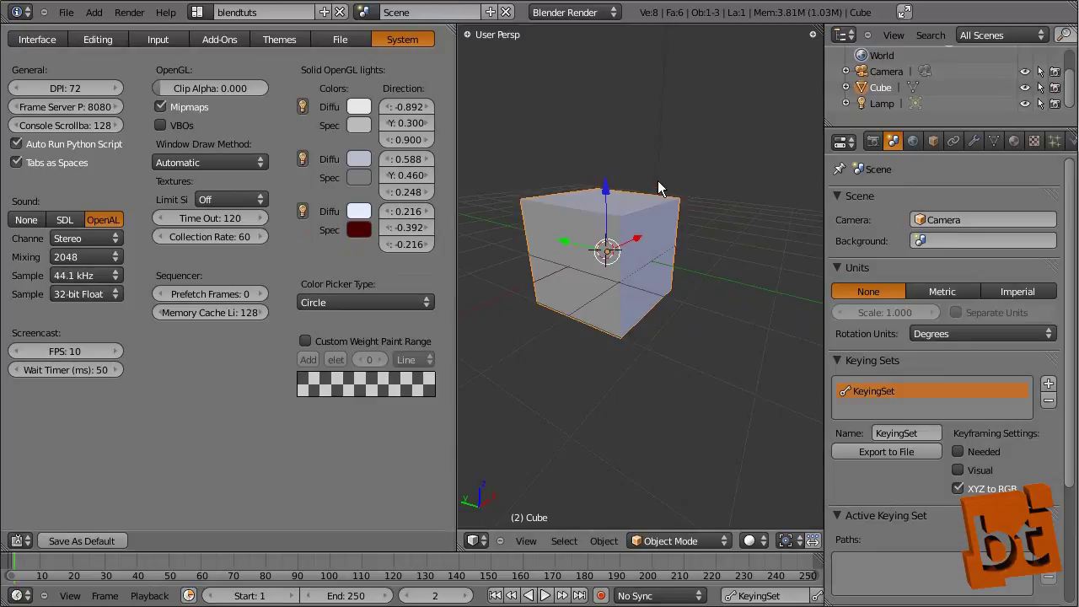
pyautogui.scroll(-4, 658, 181)
pyautogui.rightClick(662, 136)
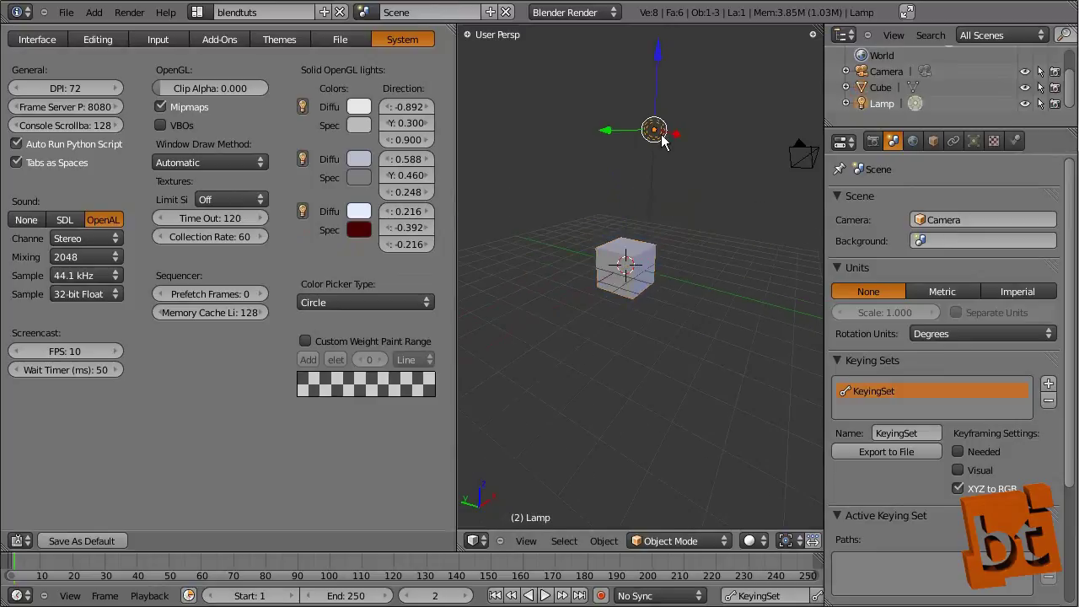
pyautogui.scroll(4, 629, 251)
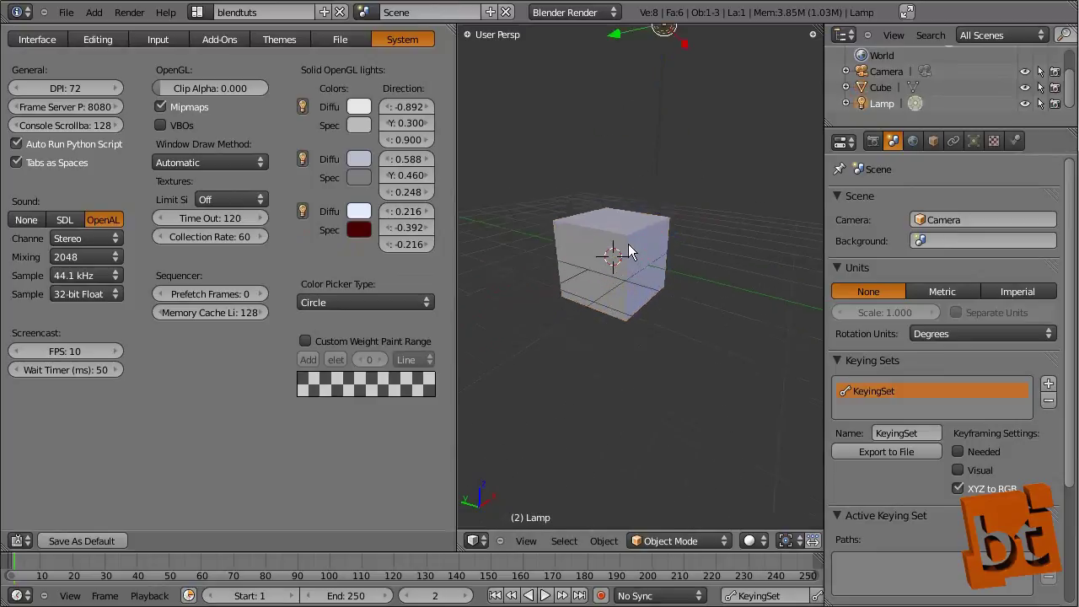
pyautogui.scroll(1, 629, 251)
pyautogui.rightClick(645, 223)
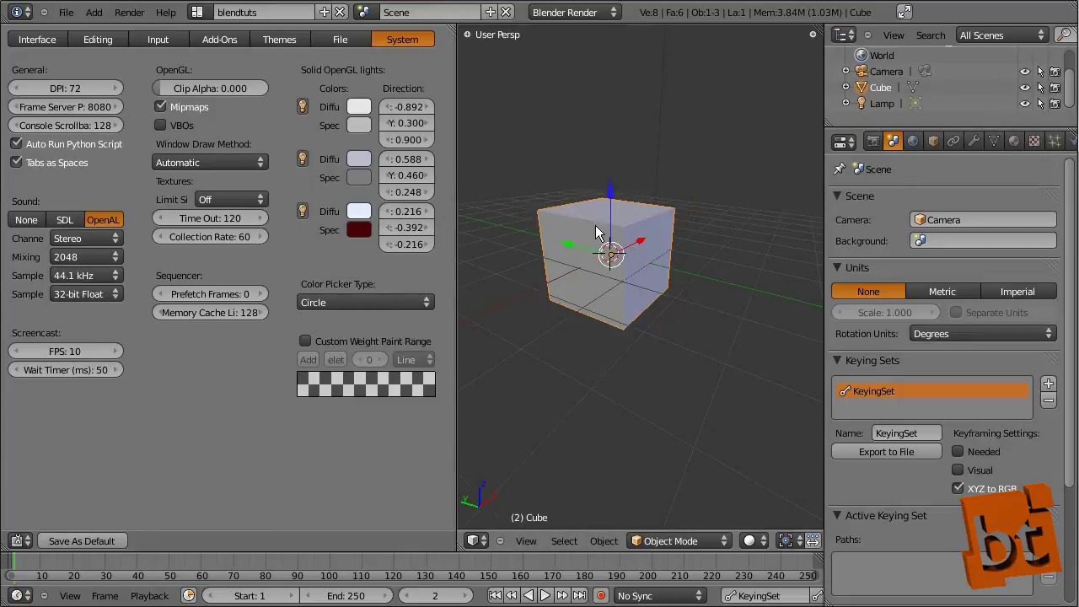
# Set the third solid OpenGL light's diffuse colour to orange (R 1.00, G 0.56, B 0.21) and check it on the cube
pyautogui.click(360, 211)
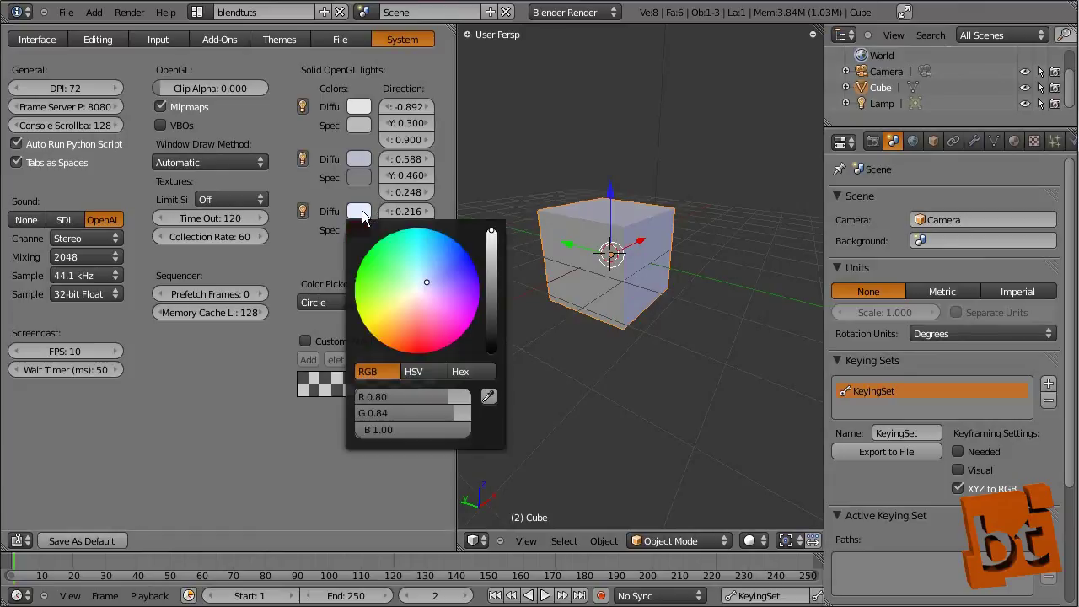
pyautogui.moveTo(423, 275)
pyautogui.mouseDown()
pyautogui.moveTo(410, 337)
pyautogui.moveTo(395, 335)
pyautogui.mouseUp()
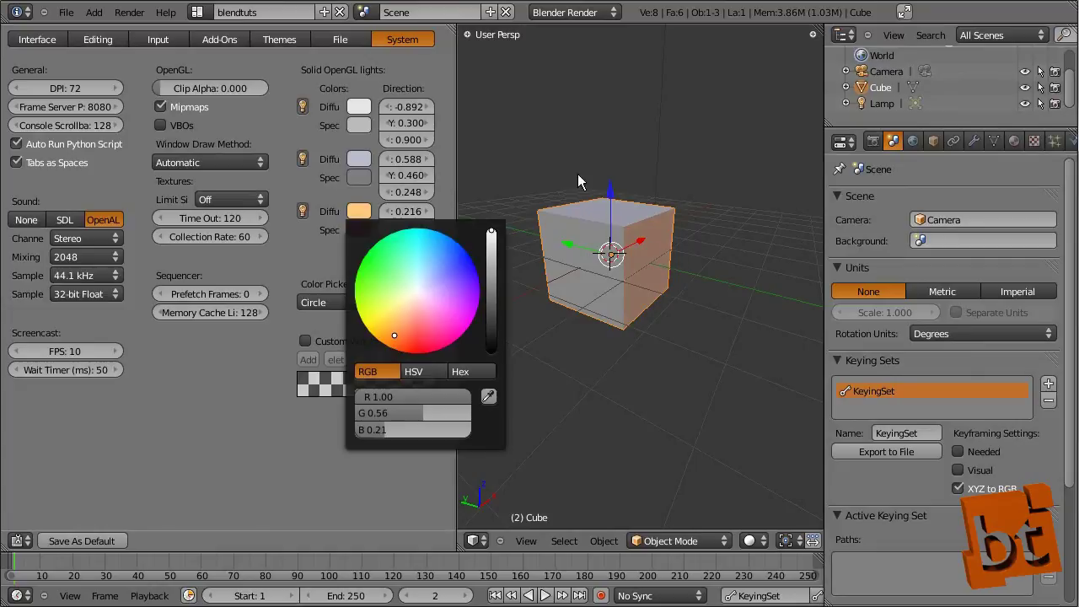
pyautogui.moveTo(688, 253); pyautogui.dragTo(734, 317, button='middle')
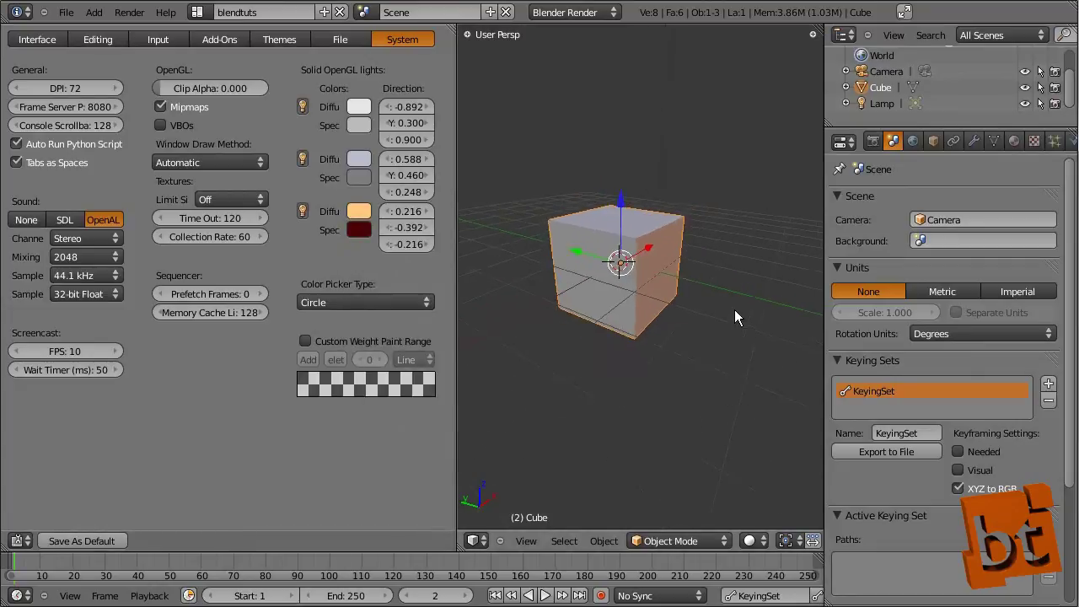
# Delete the cube and add a UV sphere in its place to show the OpenGL lighting on a rounded surface
pyautogui.press('x')
pyautogui.click(651, 238)
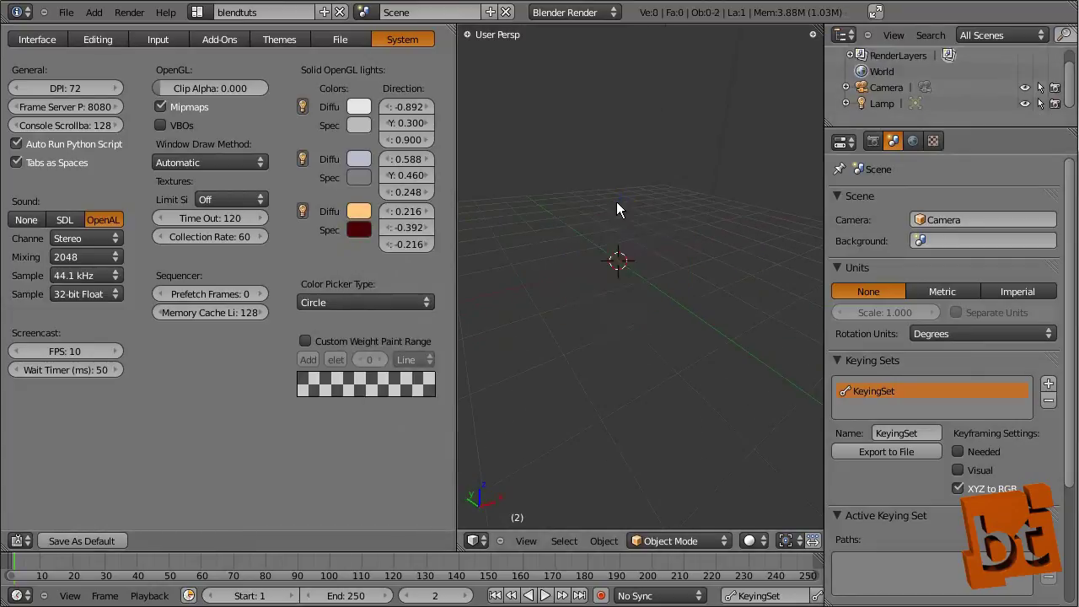
pyautogui.press('KP_7')
pyautogui.hotkey('shift', 'a')
pyautogui.moveTo(621, 205)
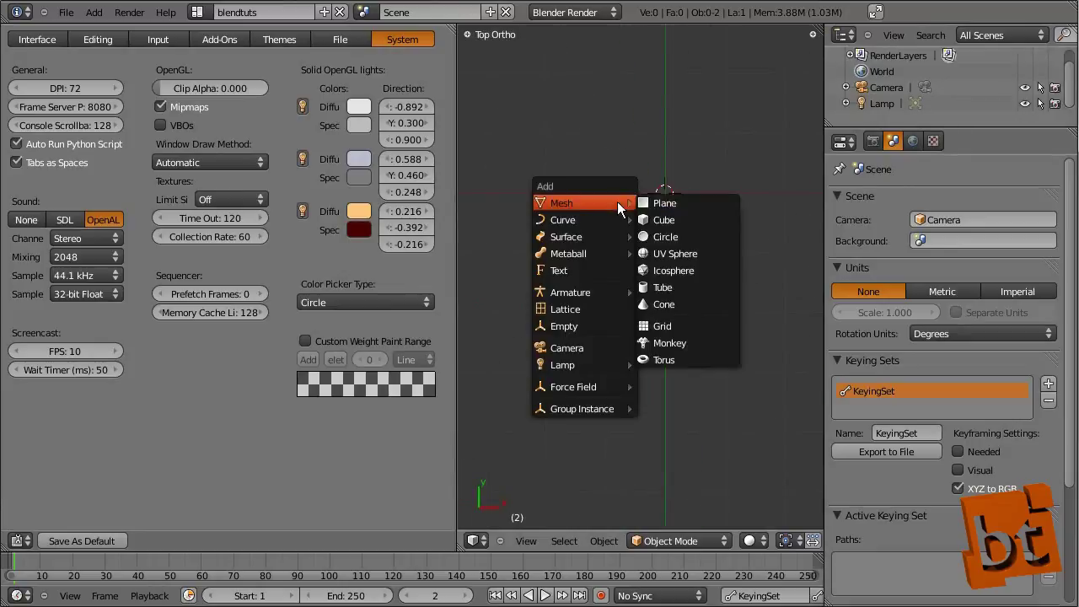
pyautogui.click(680, 252)
pyautogui.moveTo(663, 275); pyautogui.dragTo(771, 224, button='middle')
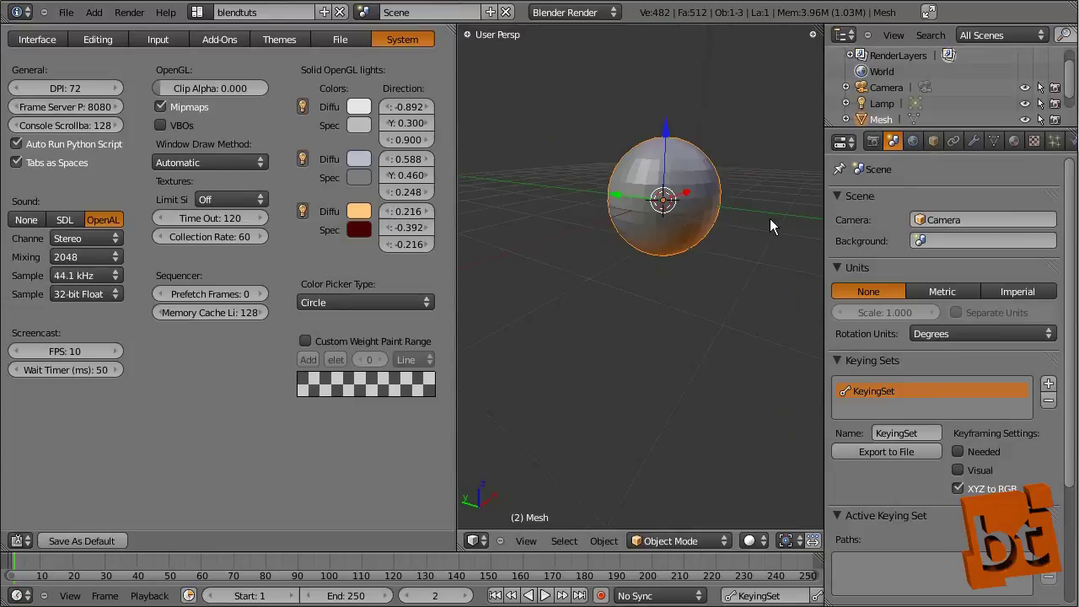
# Lighten the third OpenGL light's diffuse colour to a paler orange and check the shading on the deselected sphere
pyautogui.click(366, 213)
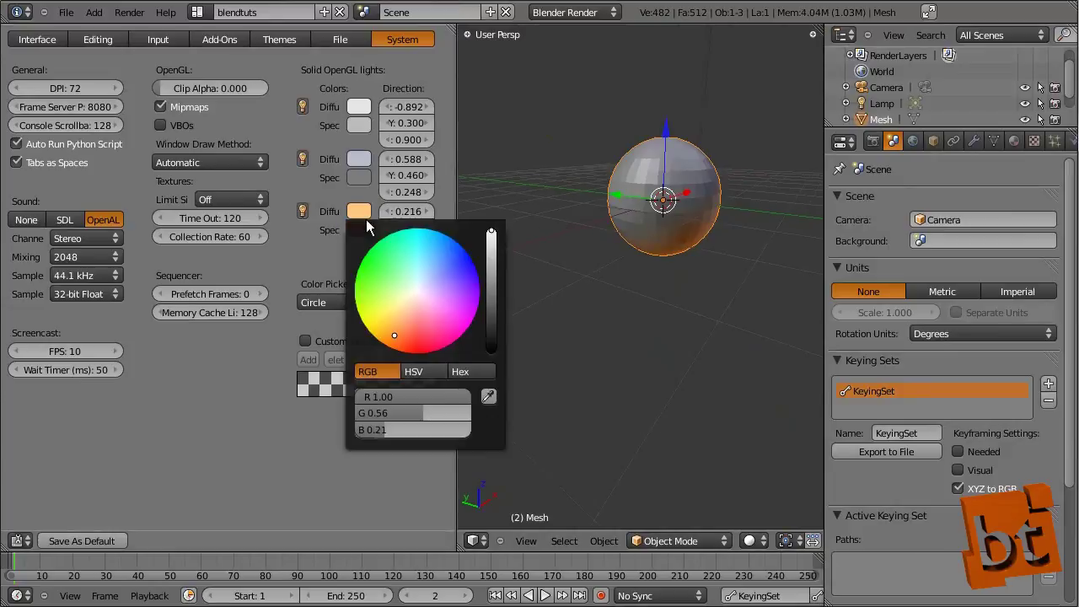
pyautogui.moveTo(393, 335); pyautogui.dragTo(397, 323)
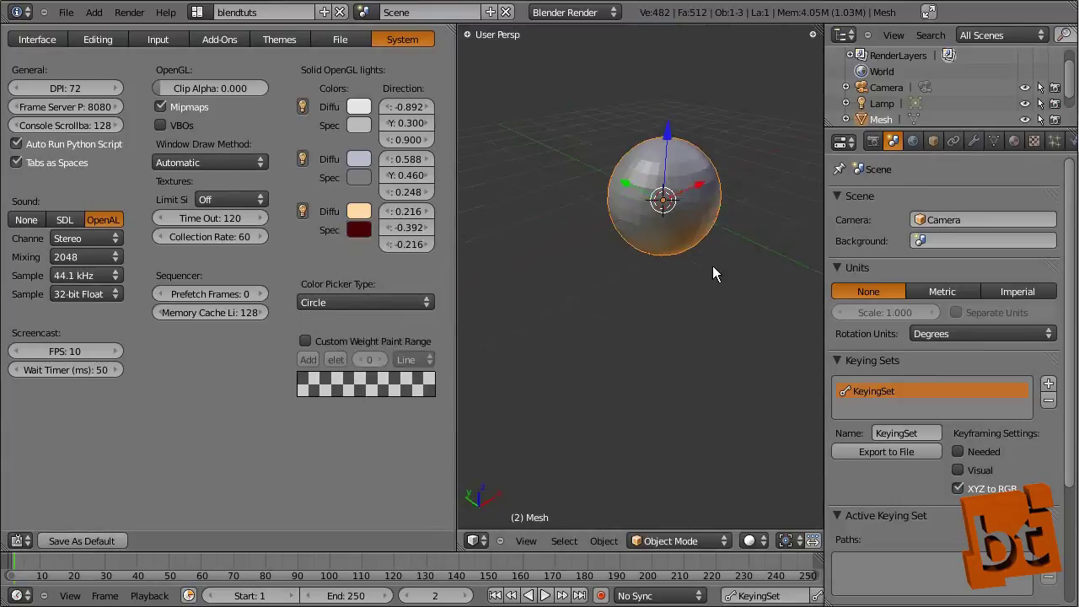
pyautogui.moveTo(740, 243); pyautogui.dragTo(709, 310, button='middle')
pyautogui.press('a')
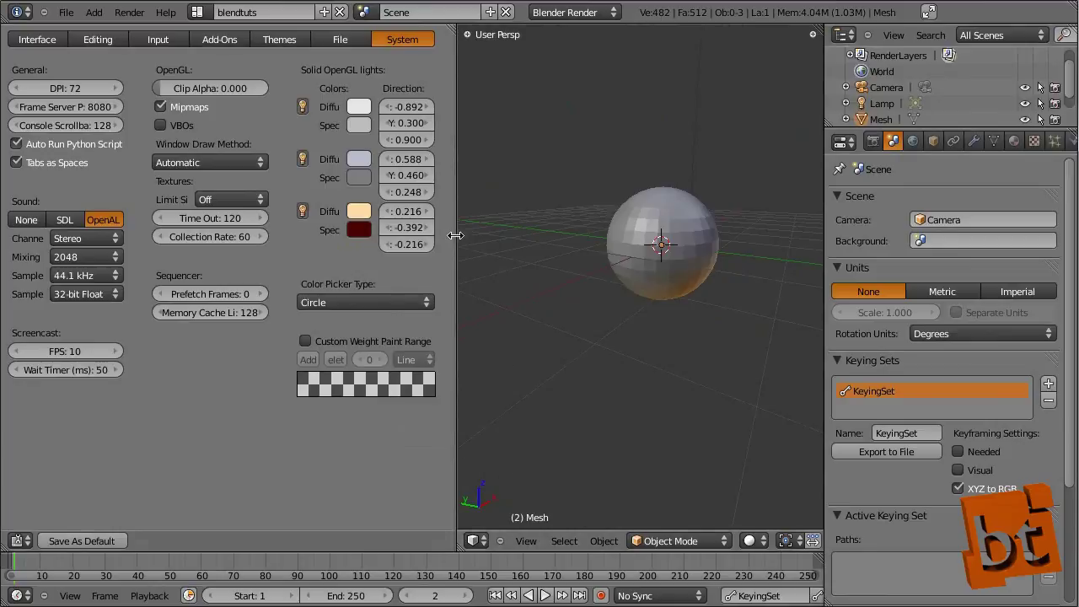
# Narrow the preferences area to widen the 3D view, select the sphere, and save the current setup as the user settings
pyautogui.moveTo(458, 235); pyautogui.dragTo(376, 247)
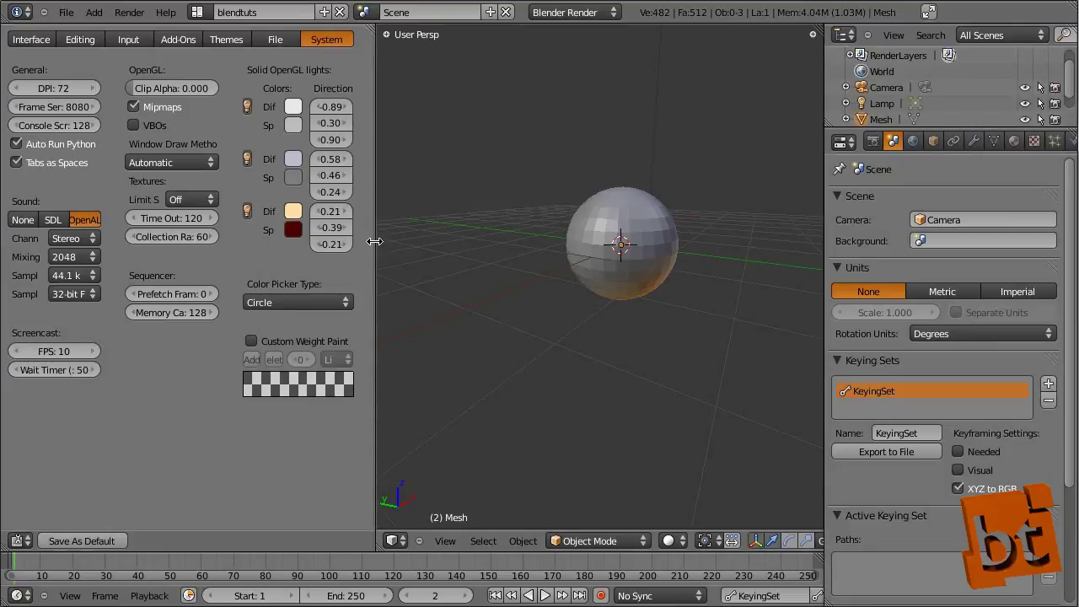
pyautogui.rightClick(649, 223)
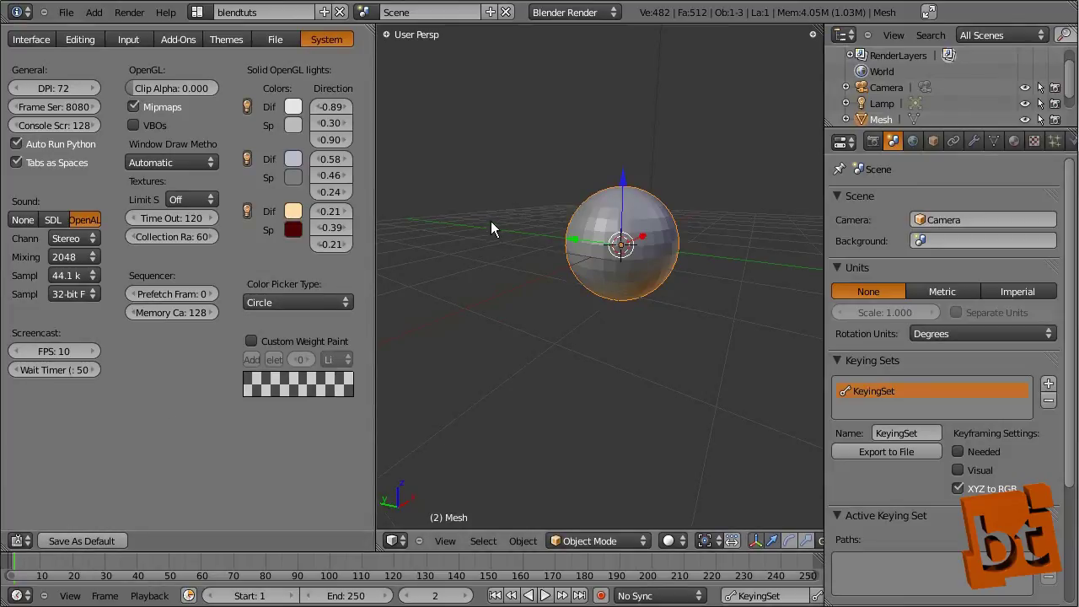
pyautogui.hotkey('ctrl', 'u')
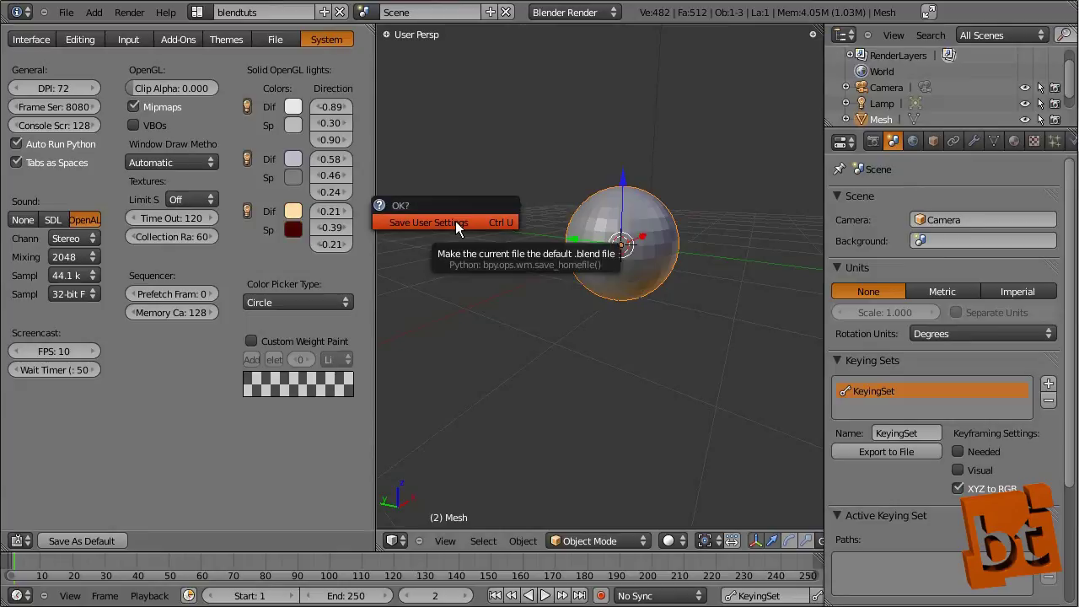
pyautogui.click(456, 221)
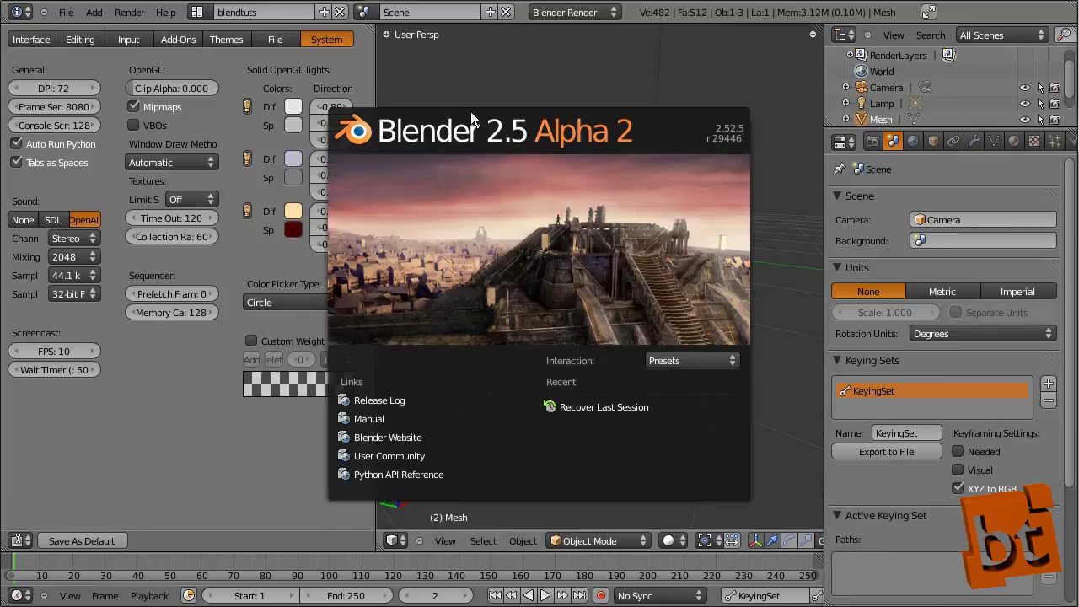
# Dismiss the splash screen and inspect the saved startup scene's sphere from different angles
pyautogui.click(461, 75)
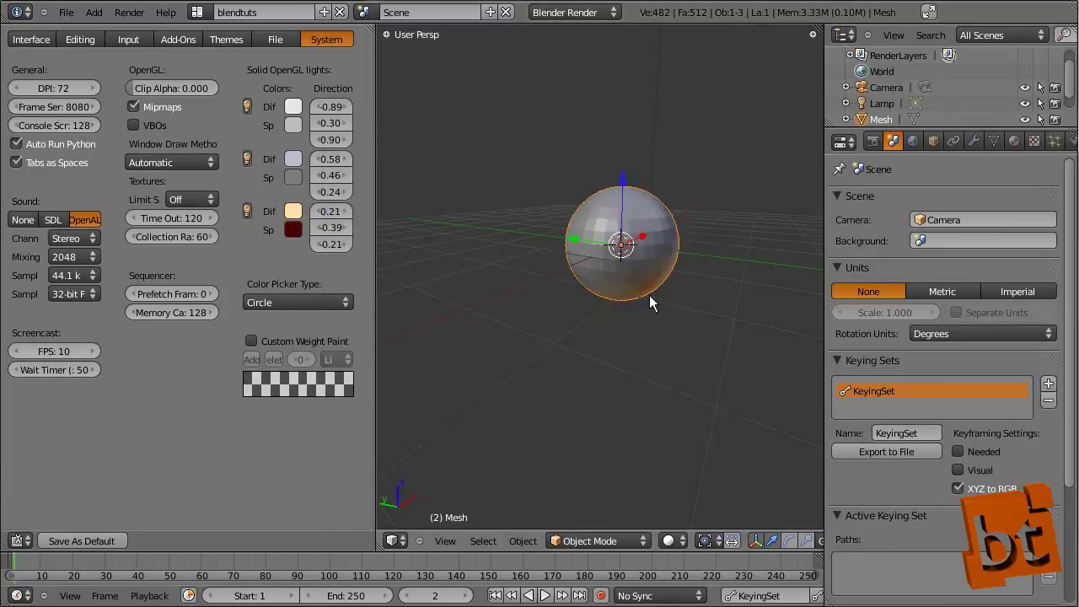
pyautogui.moveTo(689, 277); pyautogui.dragTo(678, 298, button='middle')
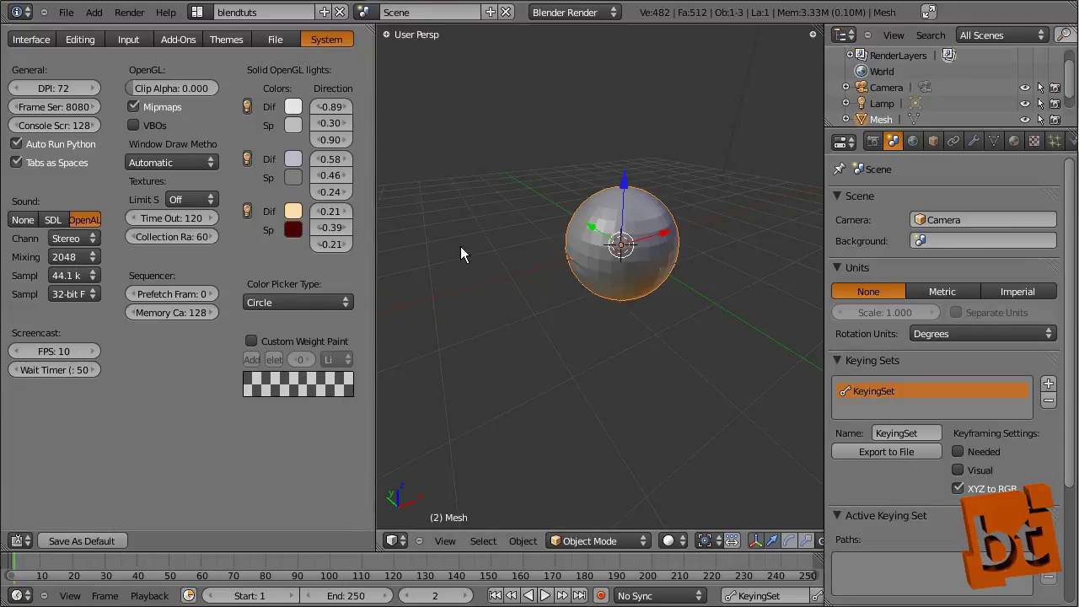
pyautogui.moveTo(398, 248); pyautogui.dragTo(506, 261, button='middle')
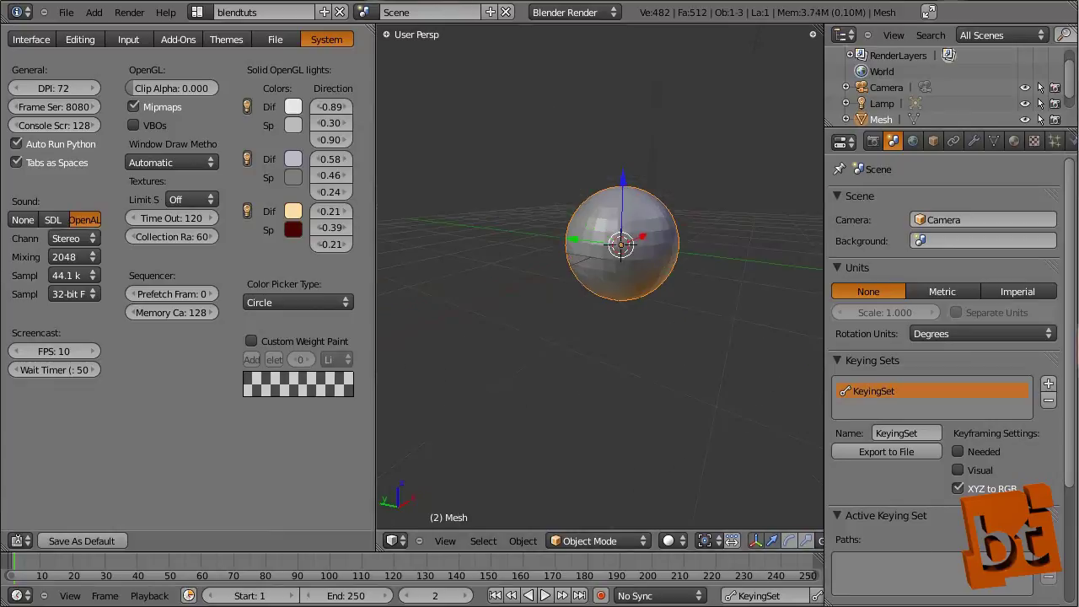
# Look through the Input preferences' key configuration, expand 3D View (Global), and make the 3D View keymap editable
pyautogui.click(128, 39)
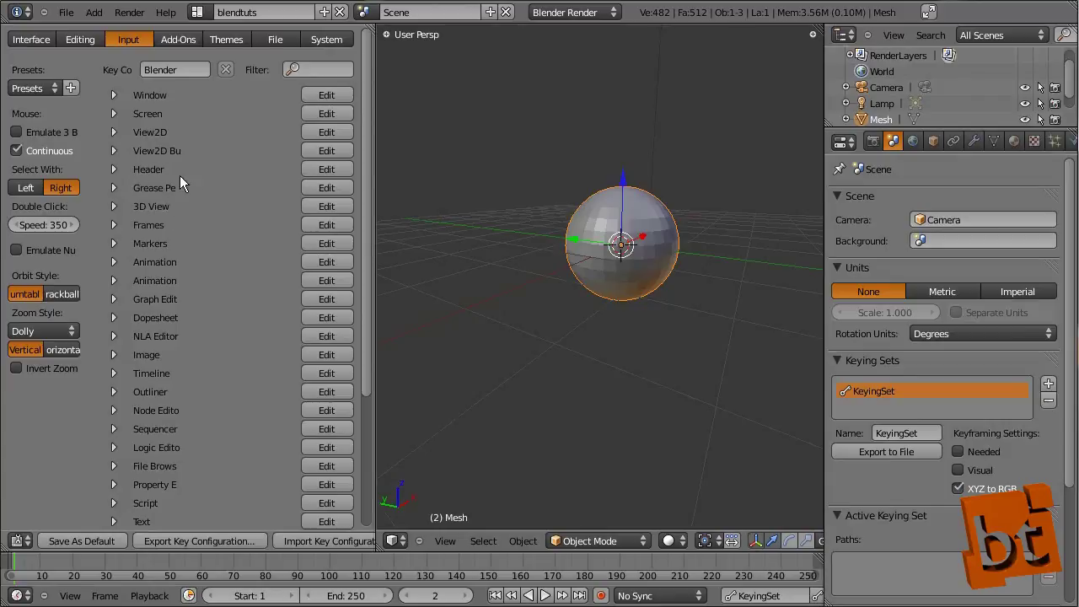
pyautogui.scroll(-2, 196, 203)
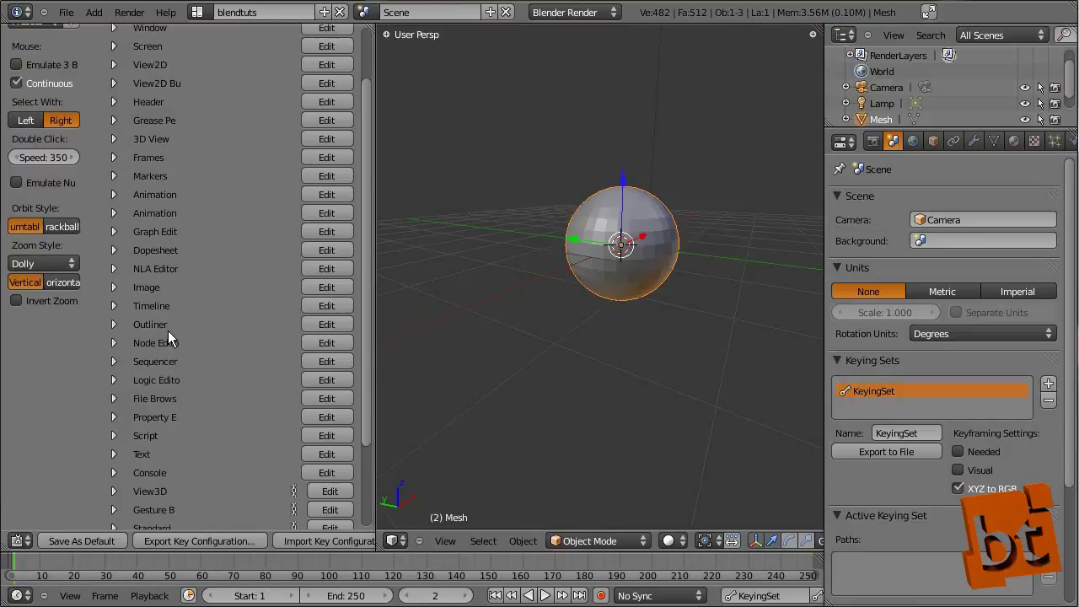
pyautogui.scroll(2, 162, 311)
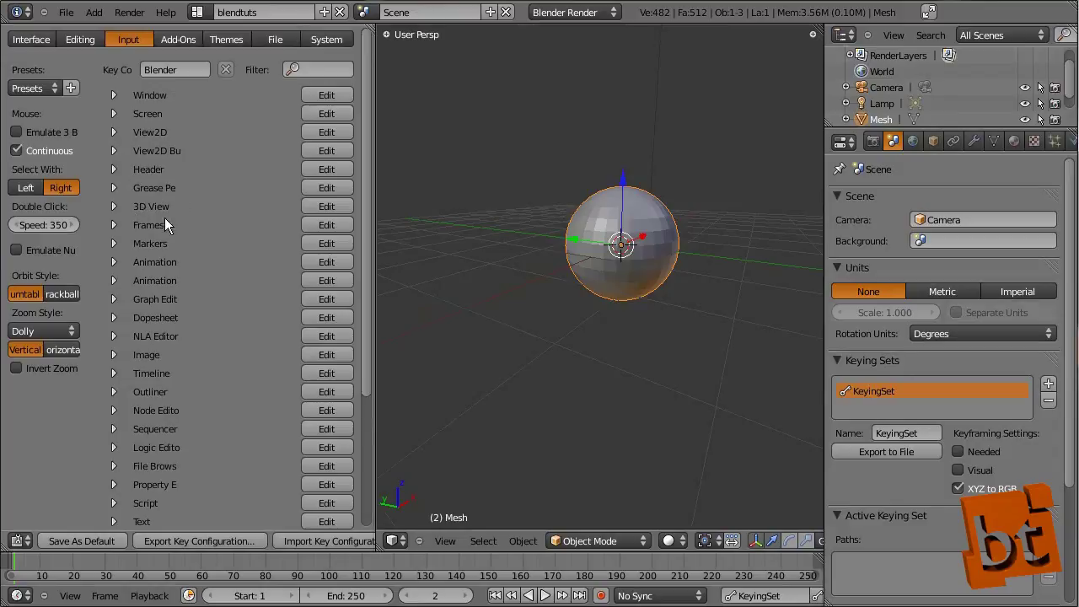
pyautogui.moveTo(751, 329); pyautogui.dragTo(707, 362, button='middle')
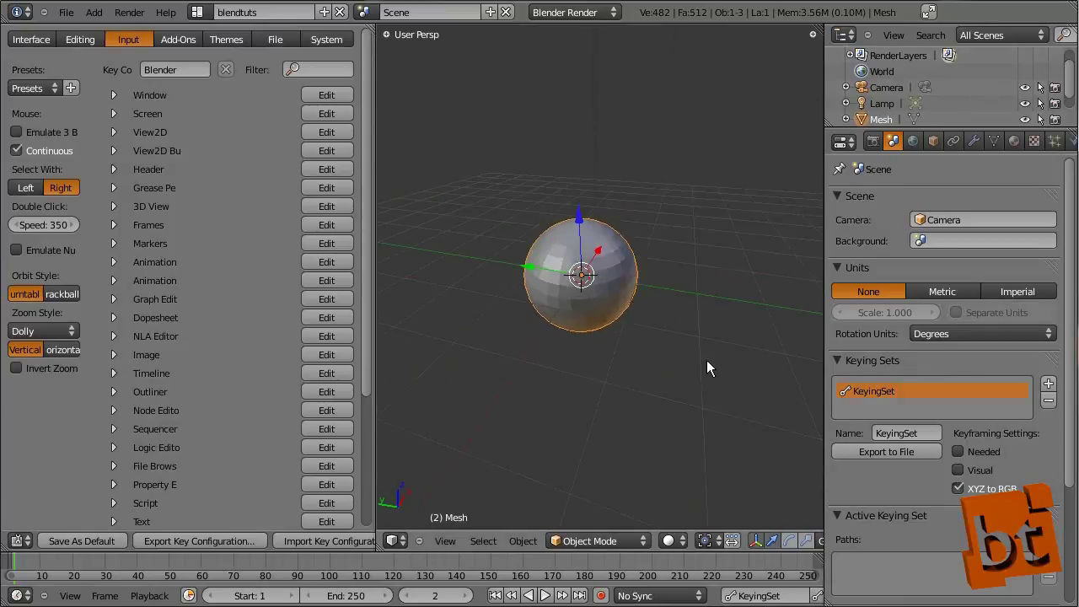
pyautogui.click(113, 207)
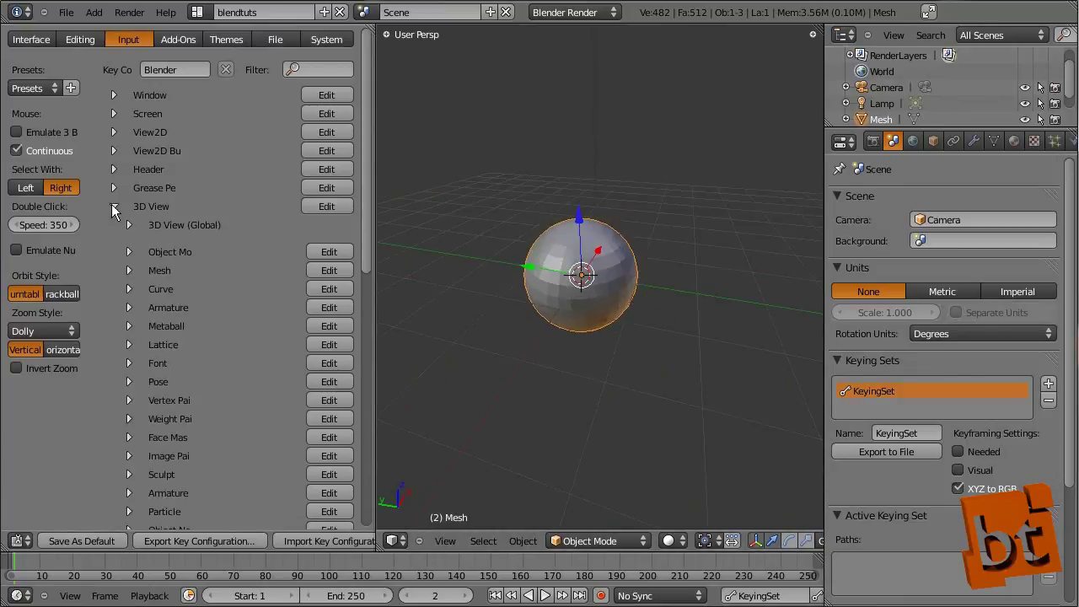
pyautogui.scroll(-3, 235, 273)
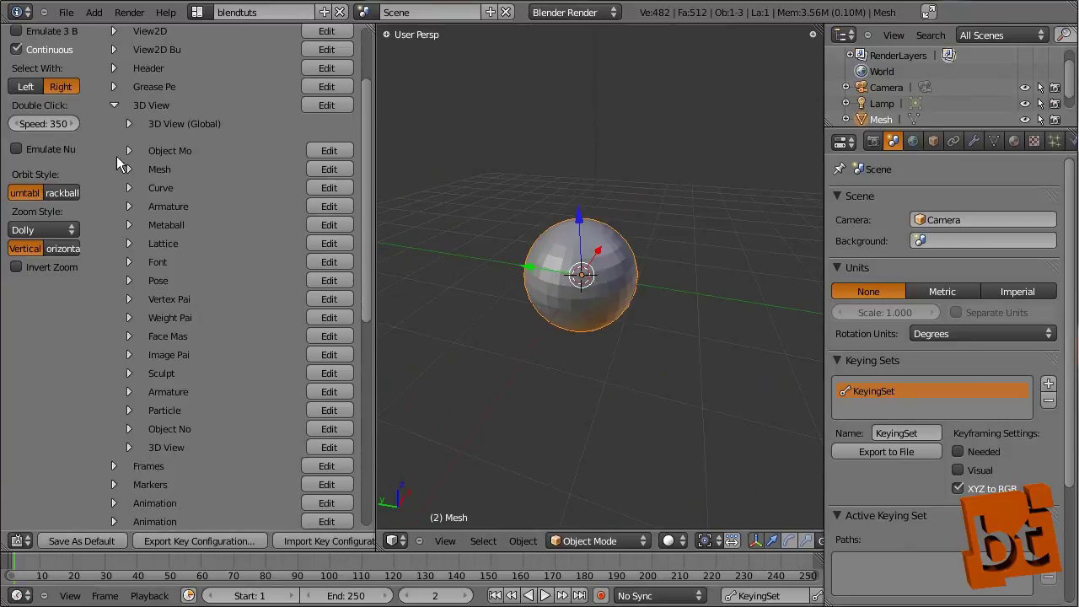
pyautogui.click(128, 124)
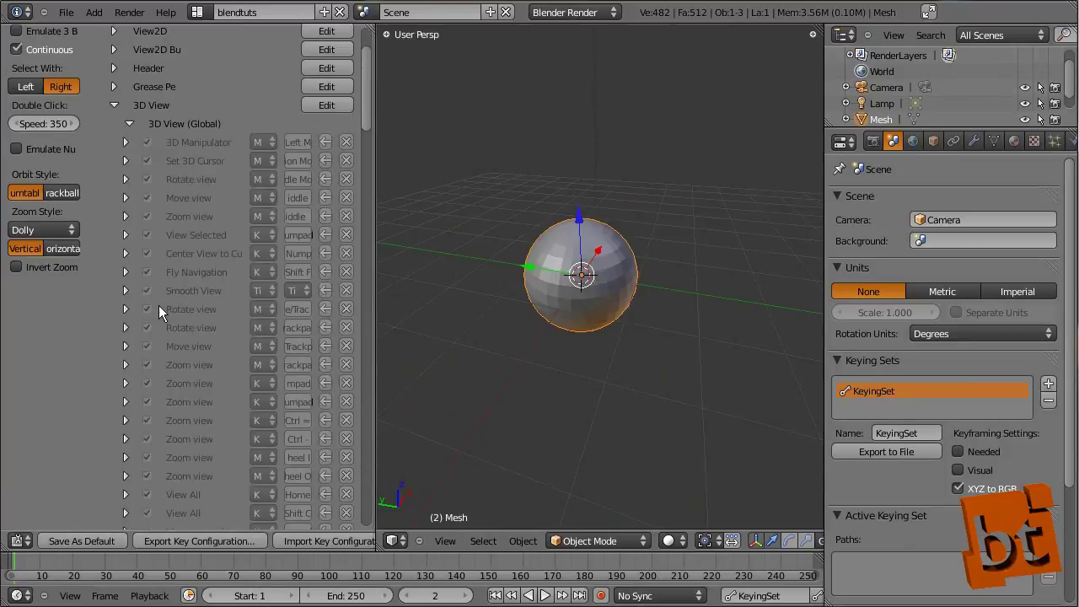
pyautogui.click(328, 105)
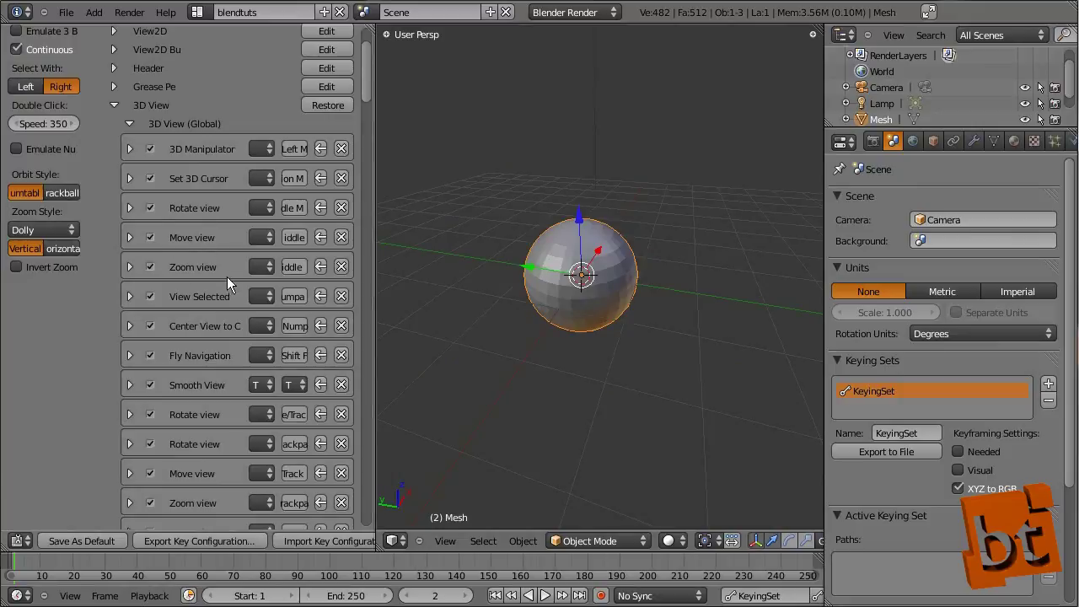
# Add the Alt modifier to the middle-mouse Rotate view shortcut in the 3D View (Global) keymap and collapse its settings
pyautogui.click(129, 207)
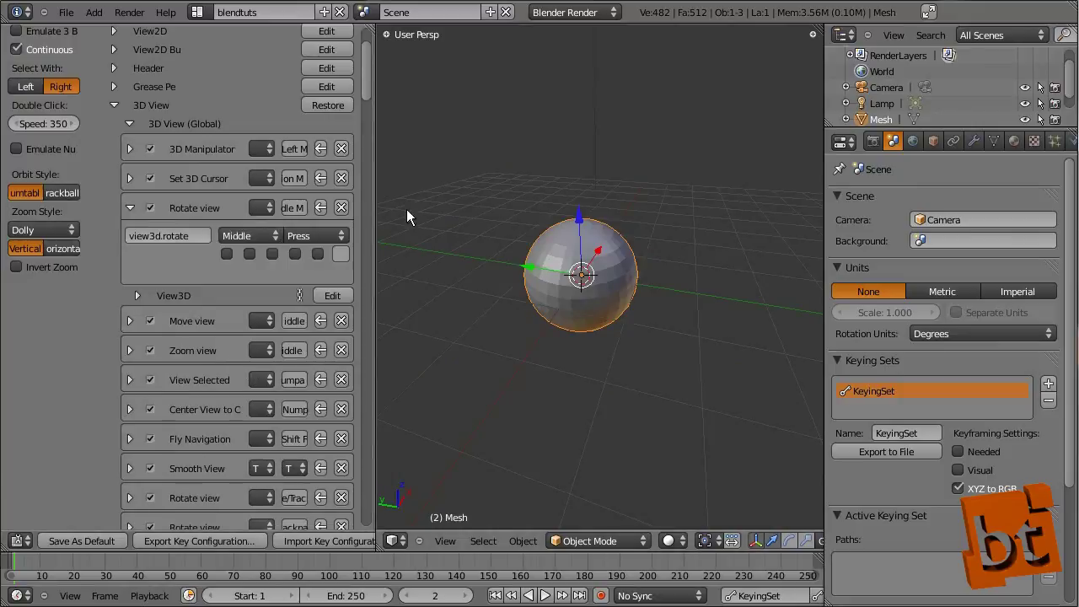
pyautogui.moveTo(375, 207); pyautogui.dragTo(642, 201)
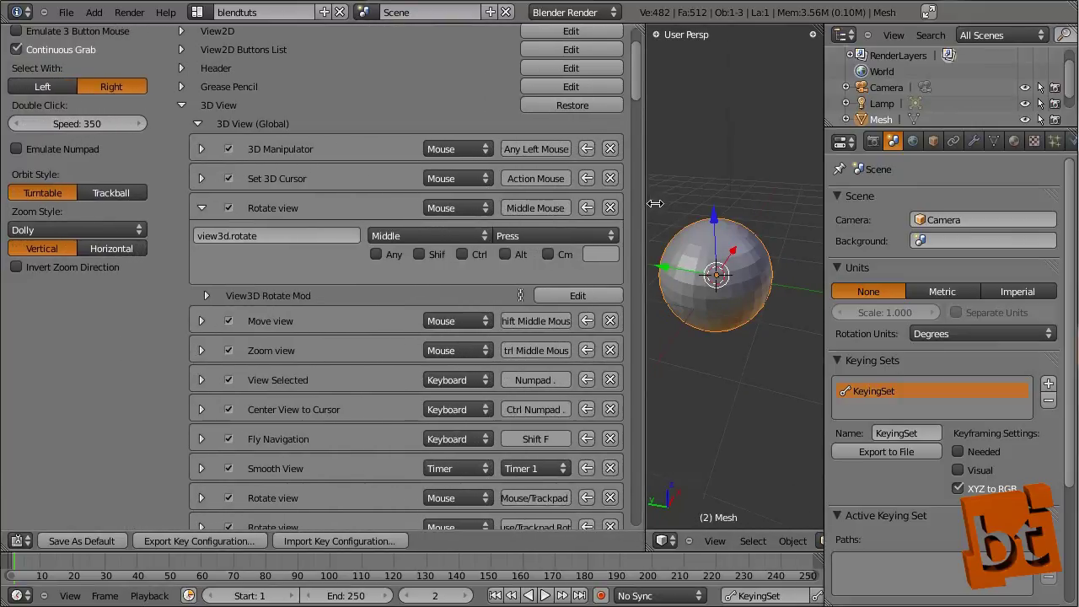
pyautogui.keyDown('ctrl'); pyautogui.moveTo(354, 177); pyautogui.dragTo(419, 171, button='middle'); pyautogui.keyUp('ctrl')
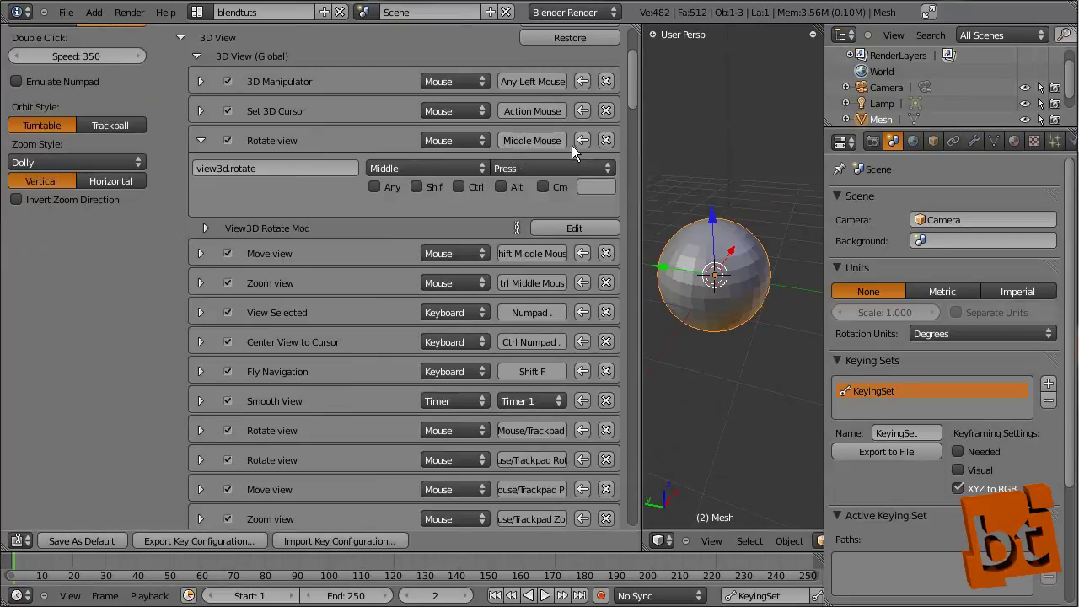
pyautogui.click(505, 186)
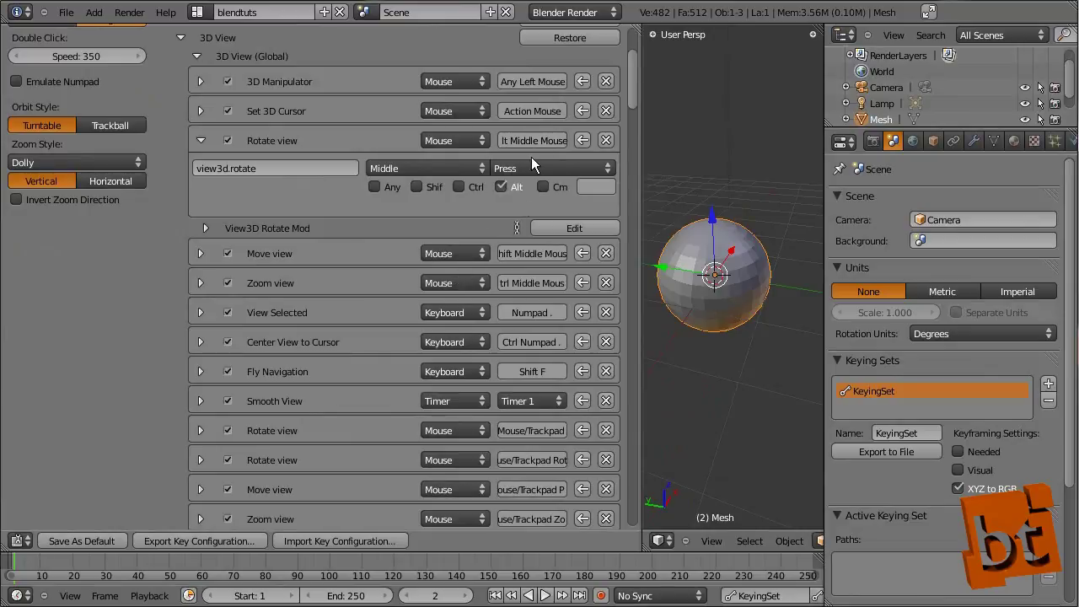
pyautogui.moveTo(628, 151); pyautogui.dragTo(572, 158)
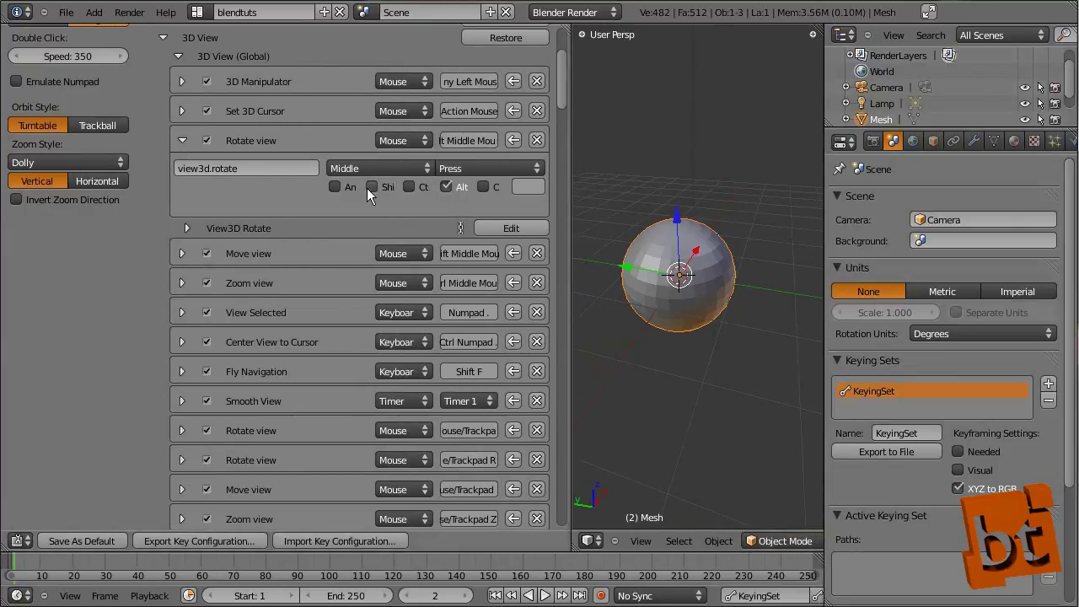
pyautogui.click(182, 140)
# Remove the Shift modifier from the middle-mouse Move view shortcut and collapse its settings
pyautogui.click(182, 171)
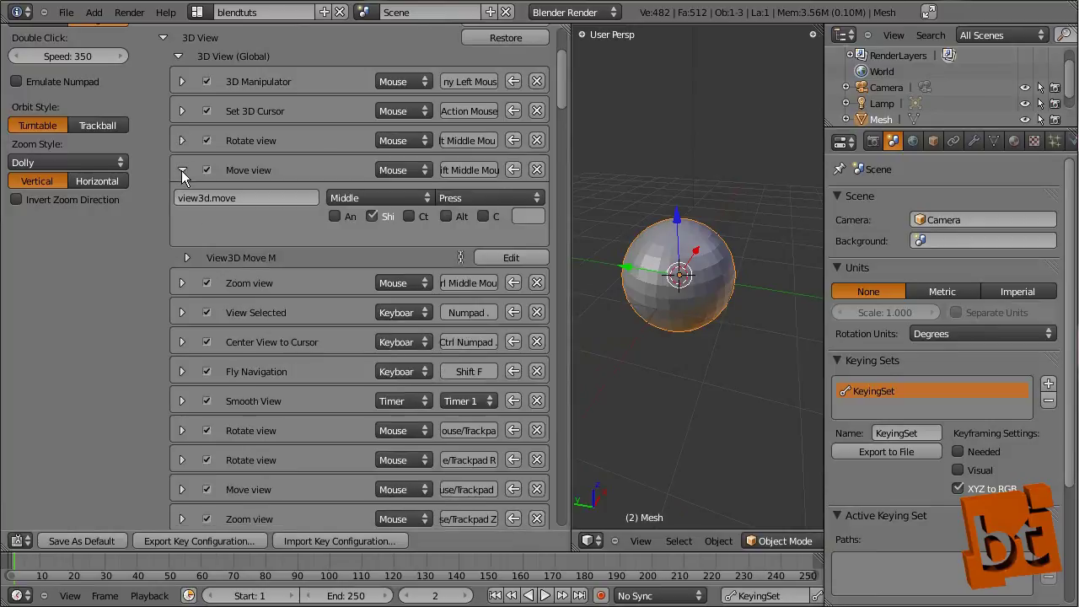
pyautogui.click(373, 218)
pyautogui.click(182, 169)
# Review the Zoom view shortcut's settings, narrow the preferences area, and try the new navigation shortcuts around the sphere
pyautogui.click(183, 199)
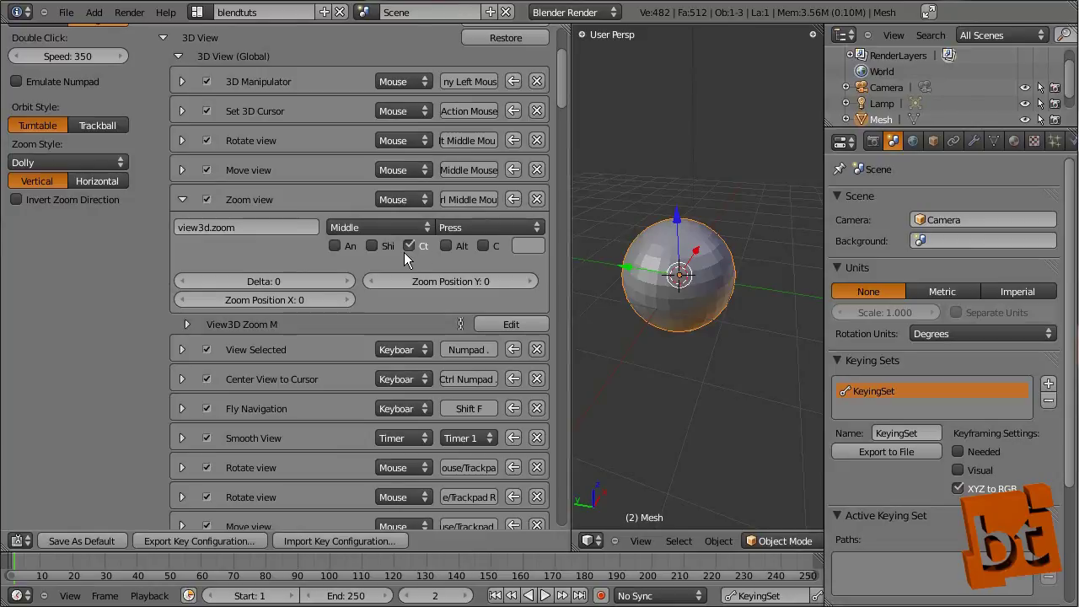
pyautogui.scroll(4, 433, 225)
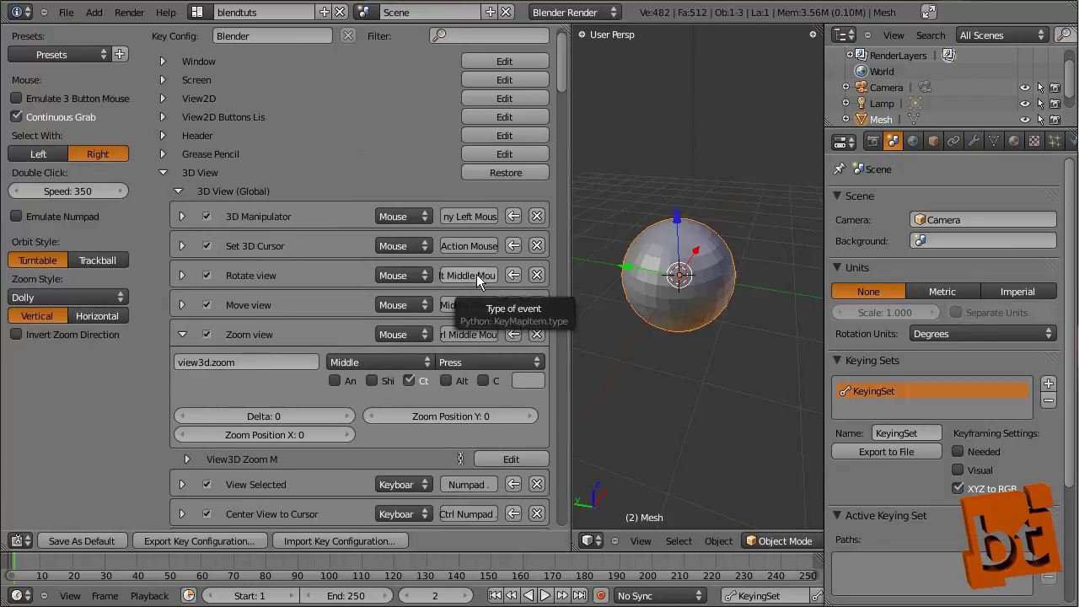
pyautogui.click(182, 334)
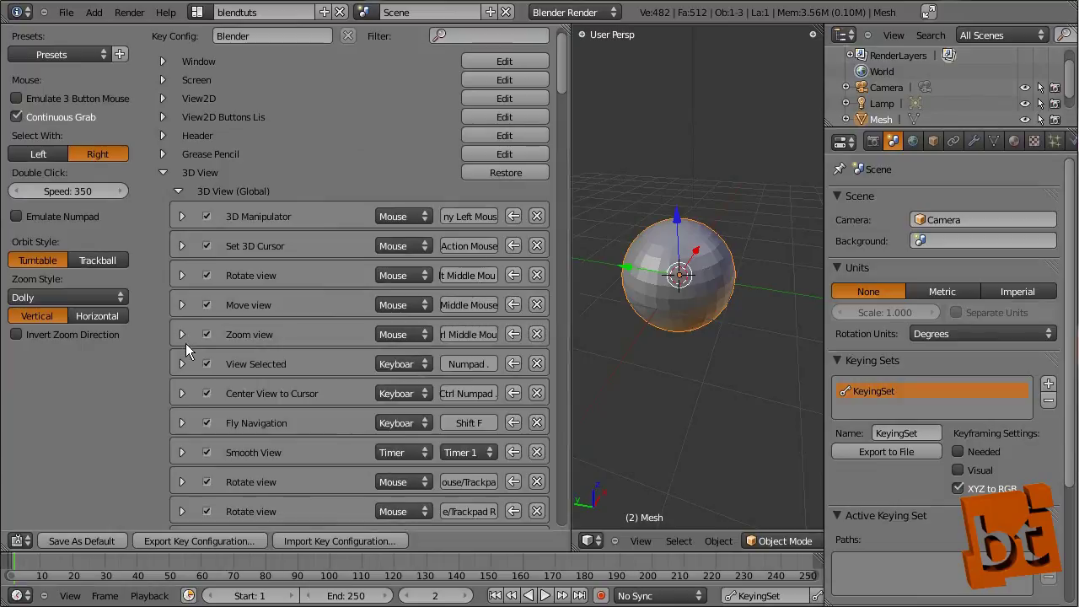
pyautogui.moveTo(569, 234); pyautogui.dragTo(422, 254)
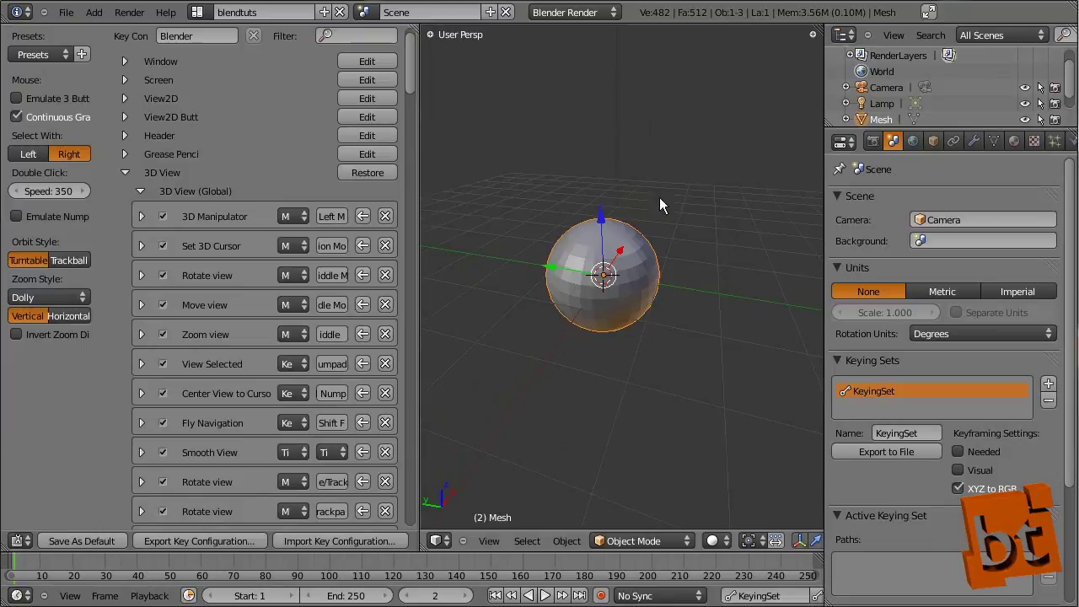
pyautogui.moveTo(727, 230); pyautogui.dragTo(714, 308, button='middle')
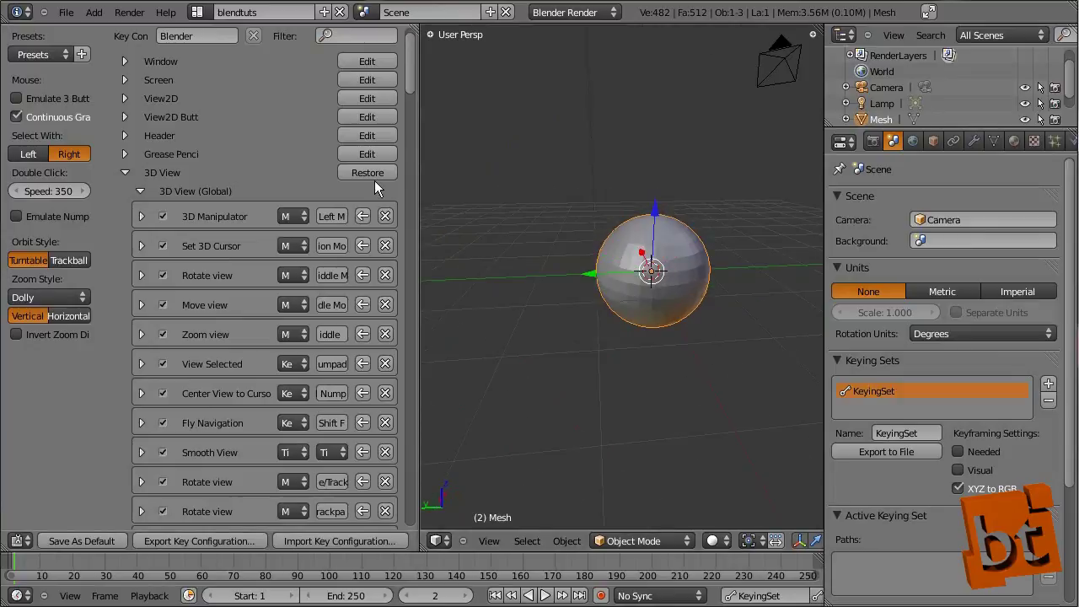
# Collapse the 3D View keymap, filter the key configuration by "extrude", and examine the matching shortcuts
pyautogui.click(125, 172)
pyautogui.scroll(1, 211, 135)
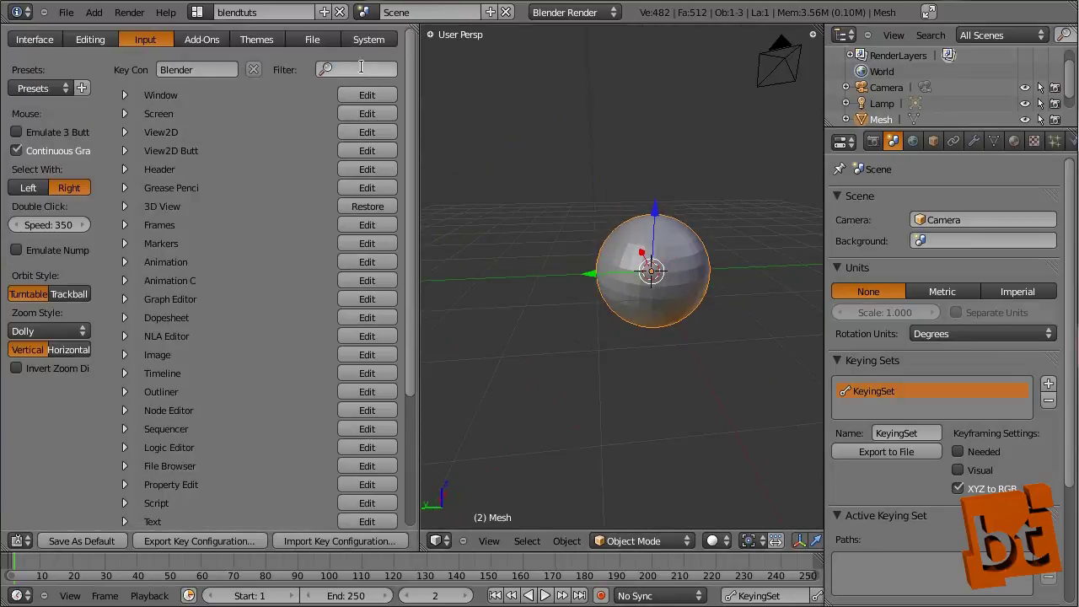
pyautogui.write('extrude')
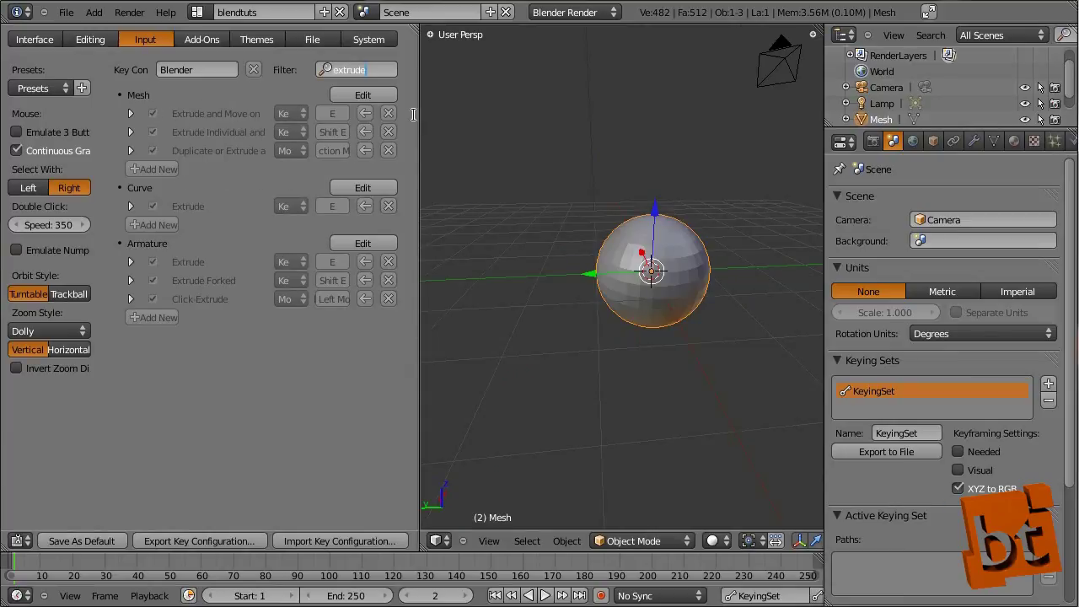
pyautogui.press('Return')
pyautogui.moveTo(420, 120); pyautogui.dragTo(602, 120)
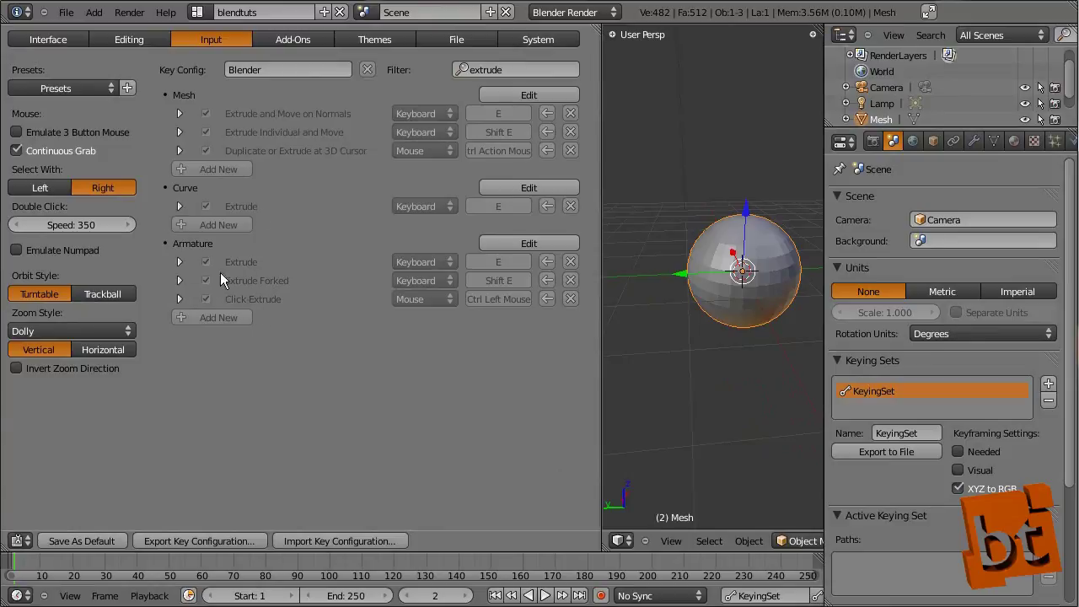
pyautogui.moveTo(602, 155); pyautogui.dragTo(407, 160)
# Clear the key configuration filter, slightly narrow the preferences area, and show the System preferences
pyautogui.click(368, 67)
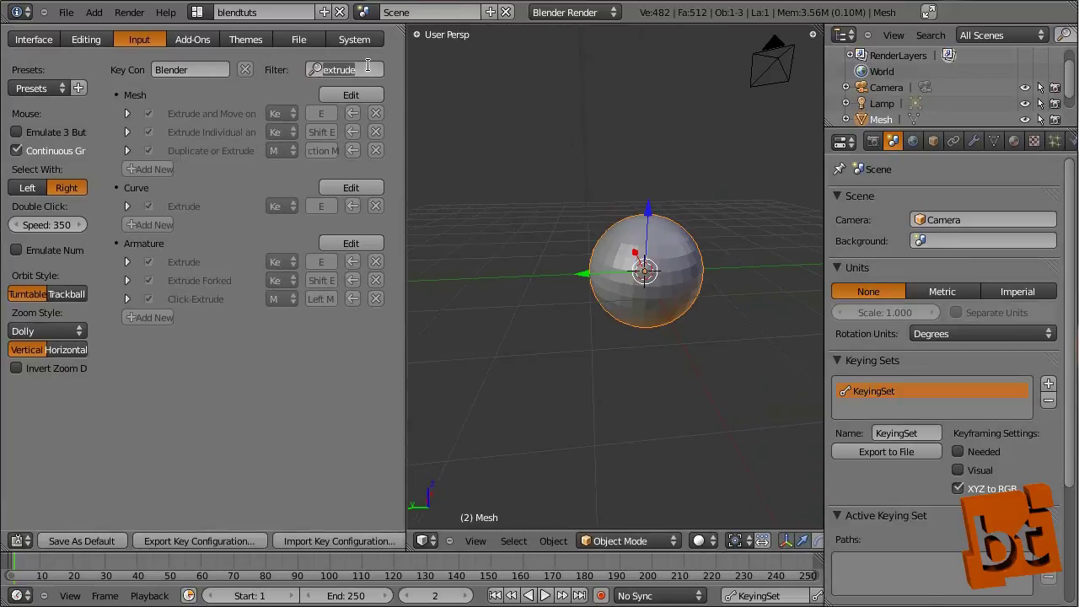
pyautogui.press('BackSpace')
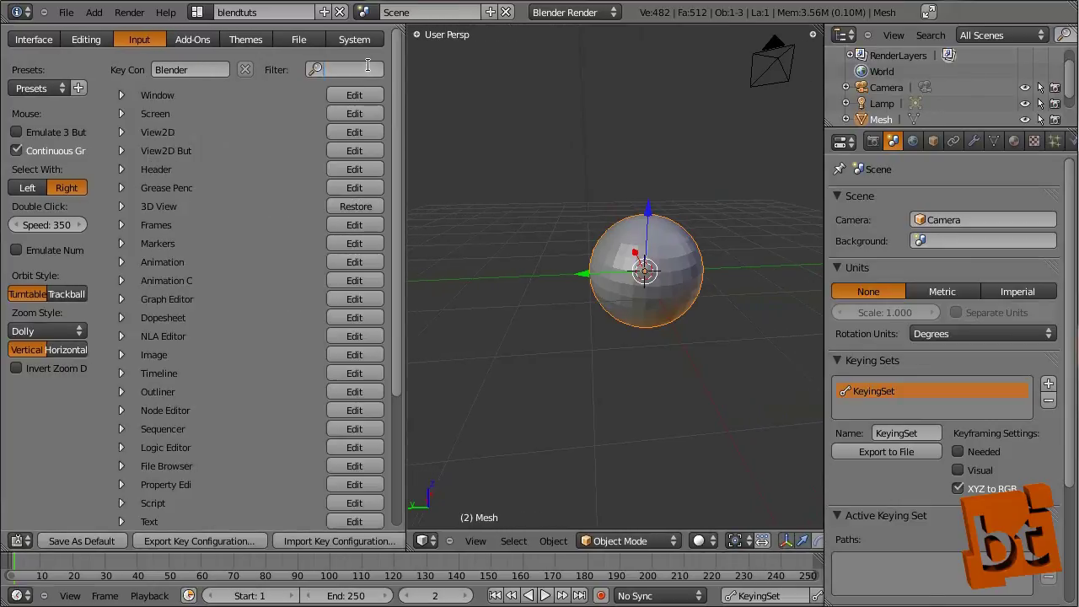
pyautogui.press('Return')
pyautogui.moveTo(406, 92); pyautogui.dragTo(399, 92)
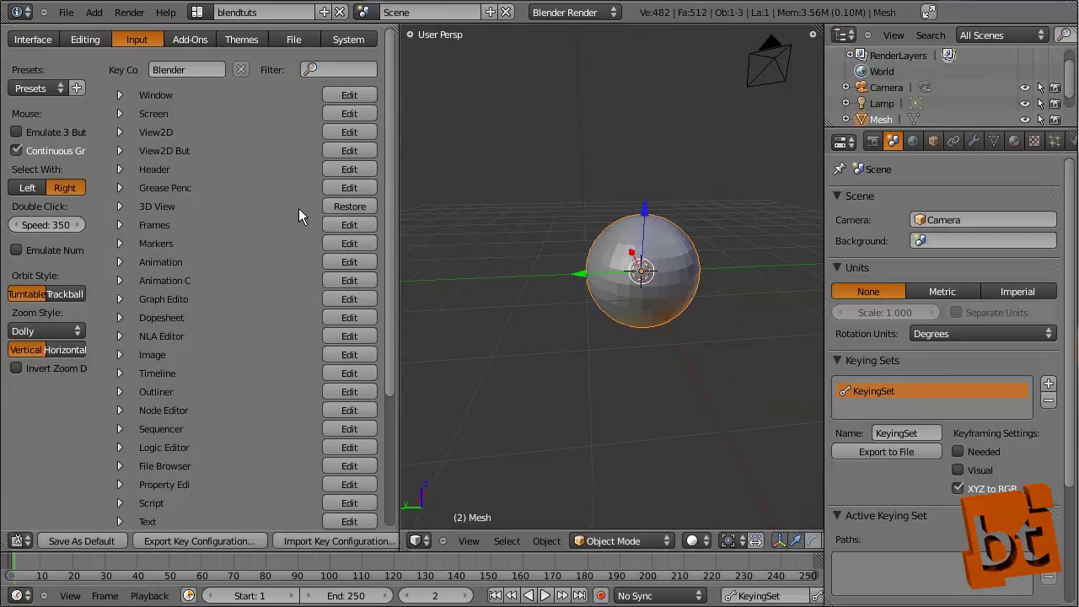
pyautogui.click(352, 40)
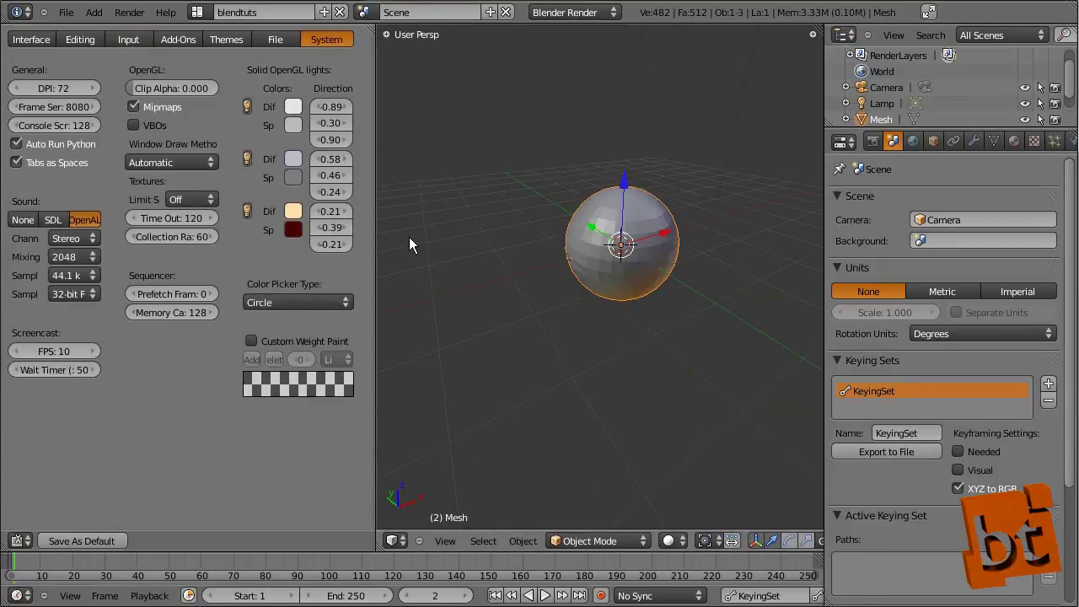